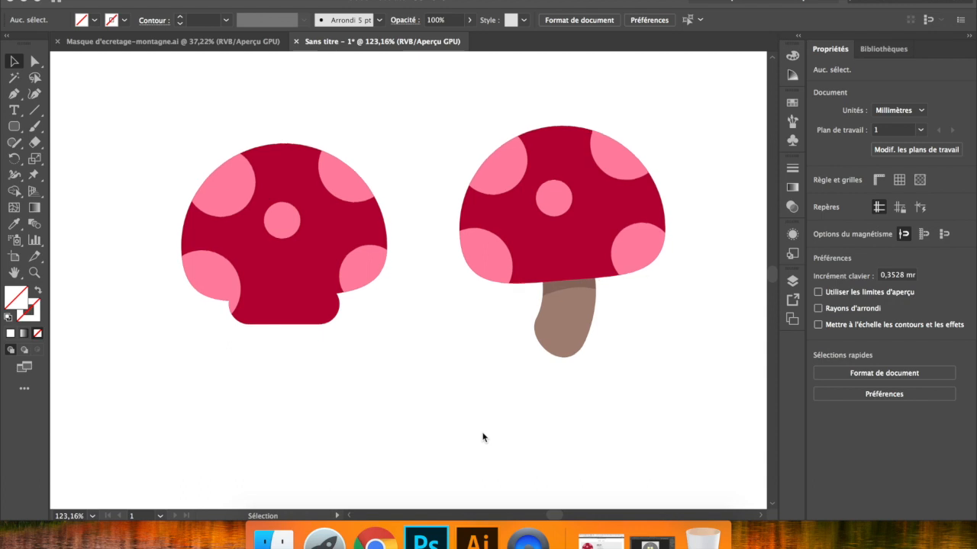
- Examine the two mushroom illustrations, inspecting the clipped caps and the stem of the mushroom with a brown foot
scroll(482, 437, "down", 3)
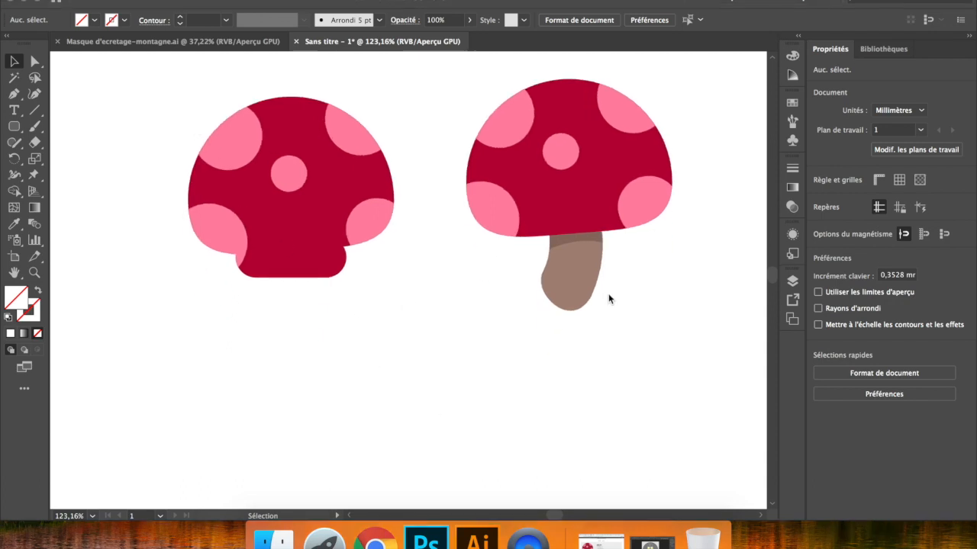
scroll(450, 419, "up", 2)
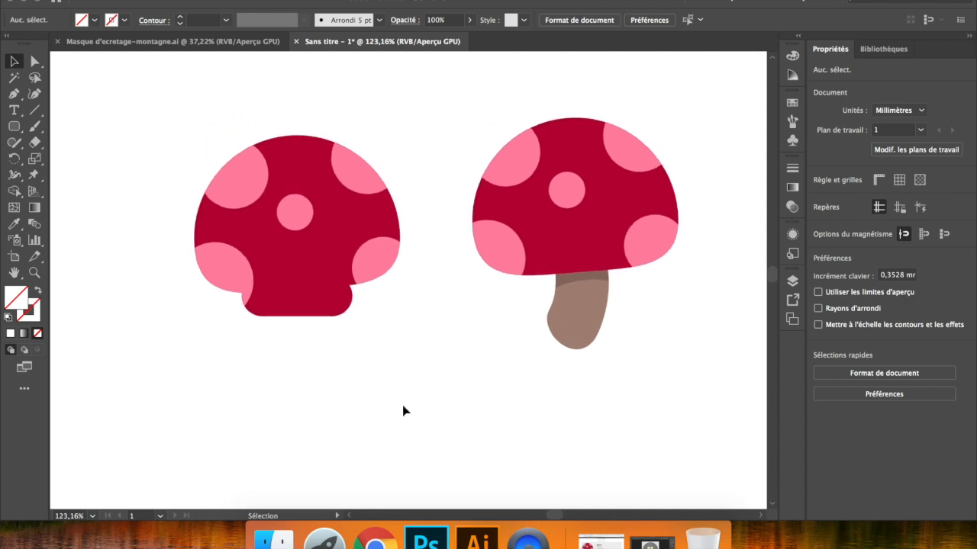
scroll(413, 413, "down", 2)
scroll(414, 412, "right", 3)
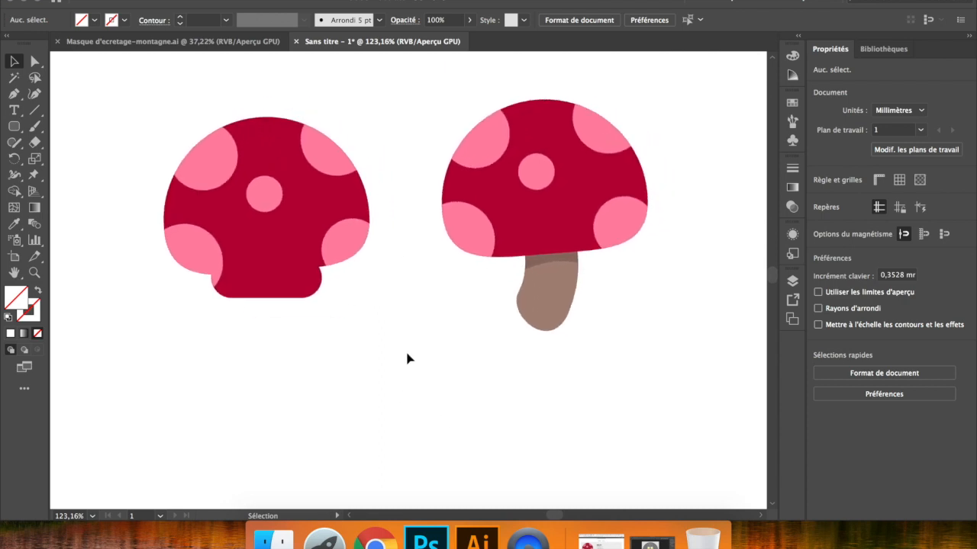
left_click(297, 238)
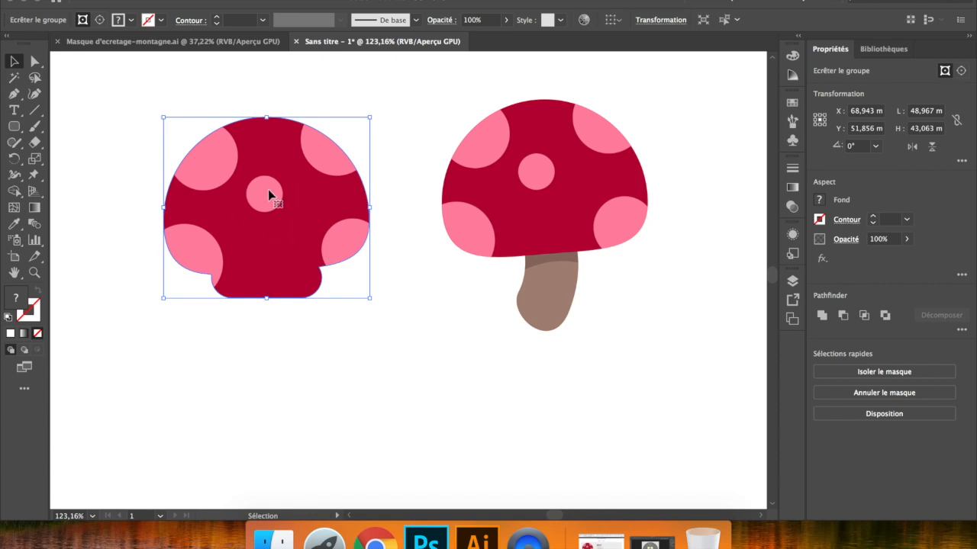
left_click(537, 197)
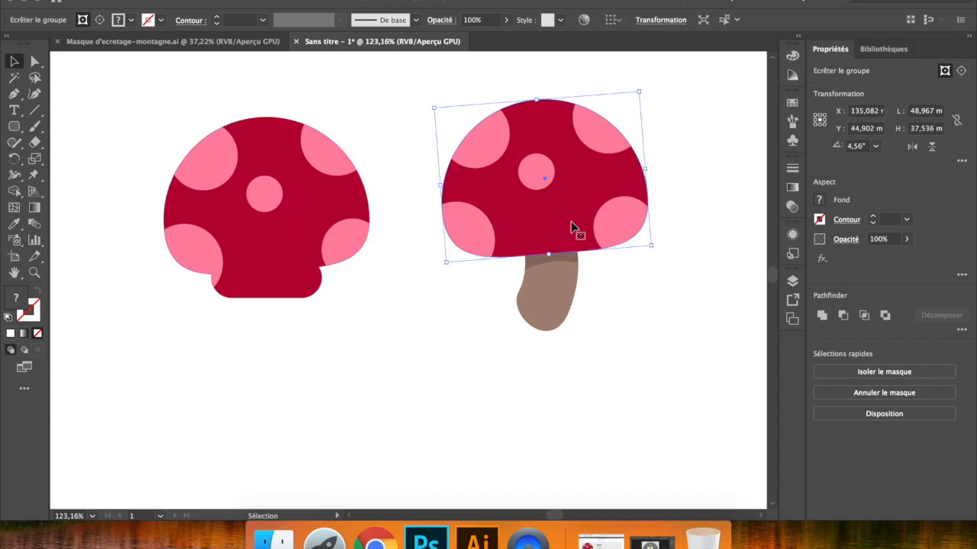
left_click(560, 284)
left_click(567, 259)
left_click(616, 292)
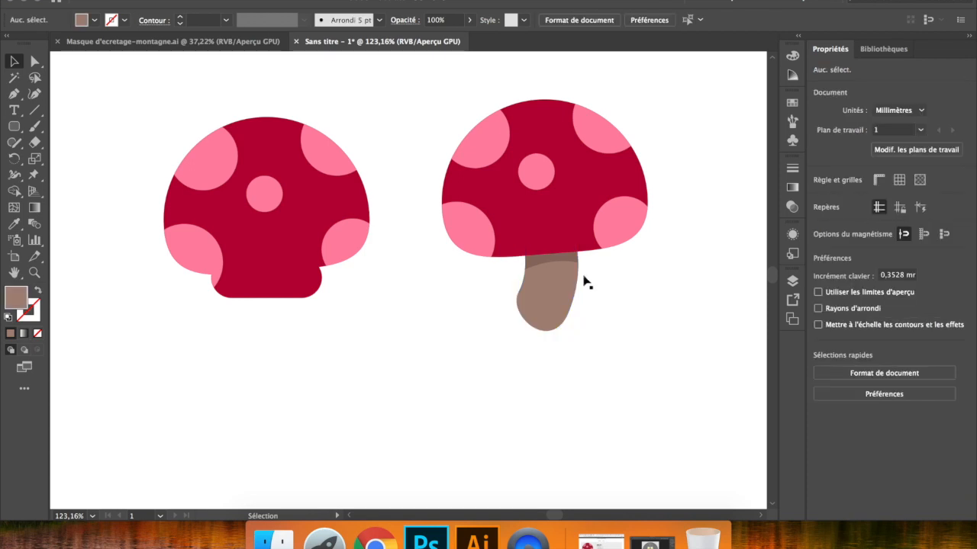
left_click(560, 281)
left_click(663, 264)
scroll(473, 226, "down", 4)
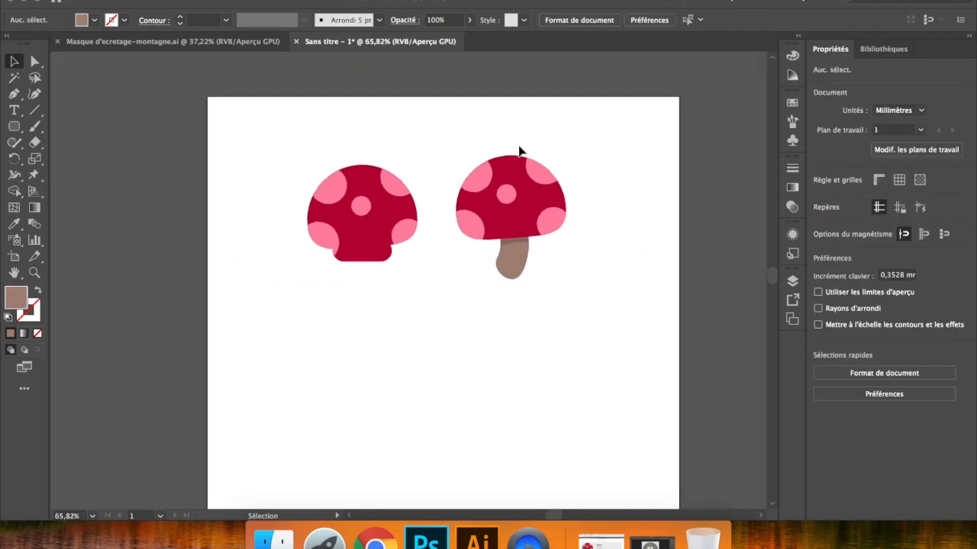
scroll(473, 234, "up", 2)
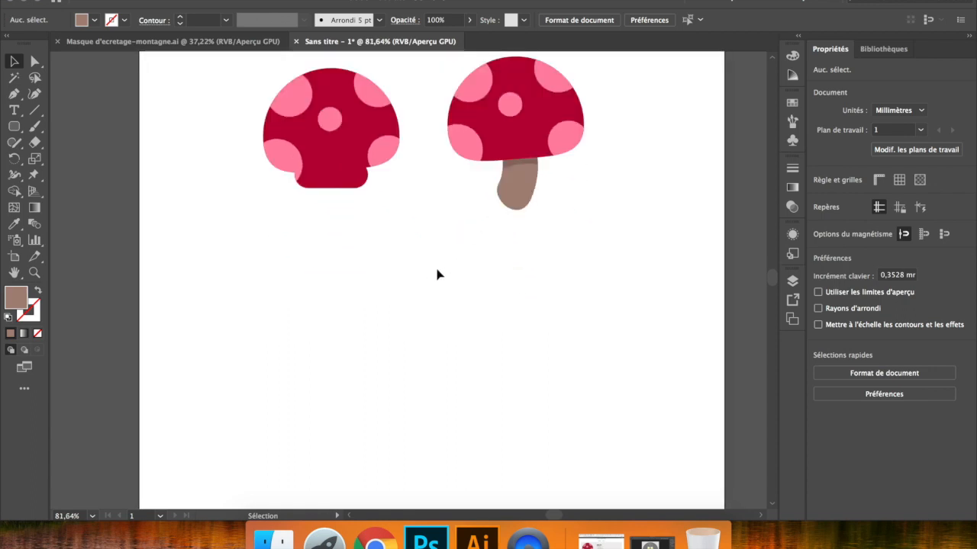
- Start a new document, set its units to pixels and choose the Web presets
key("a")
key("super+n")
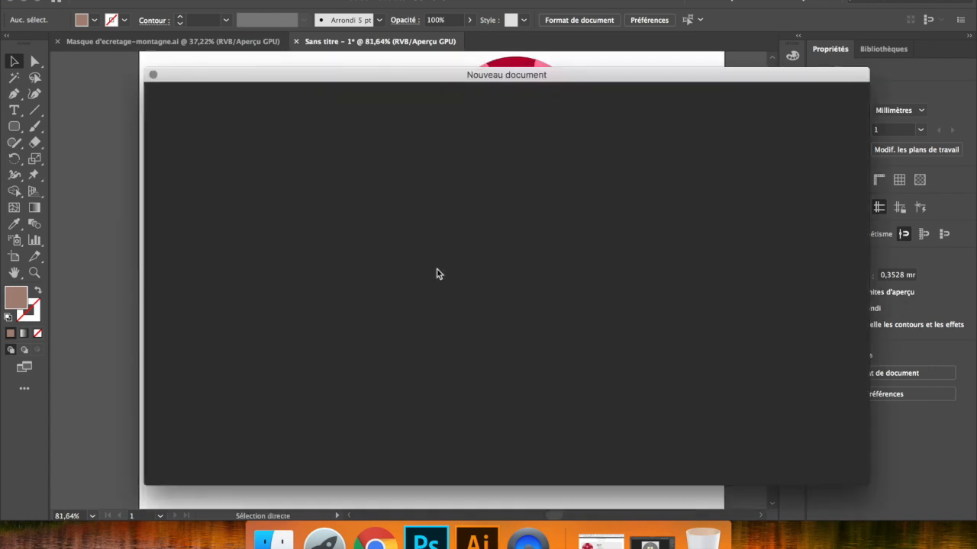
scroll(534, 289, "down", 1)
scroll(561, 287, "down", 1)
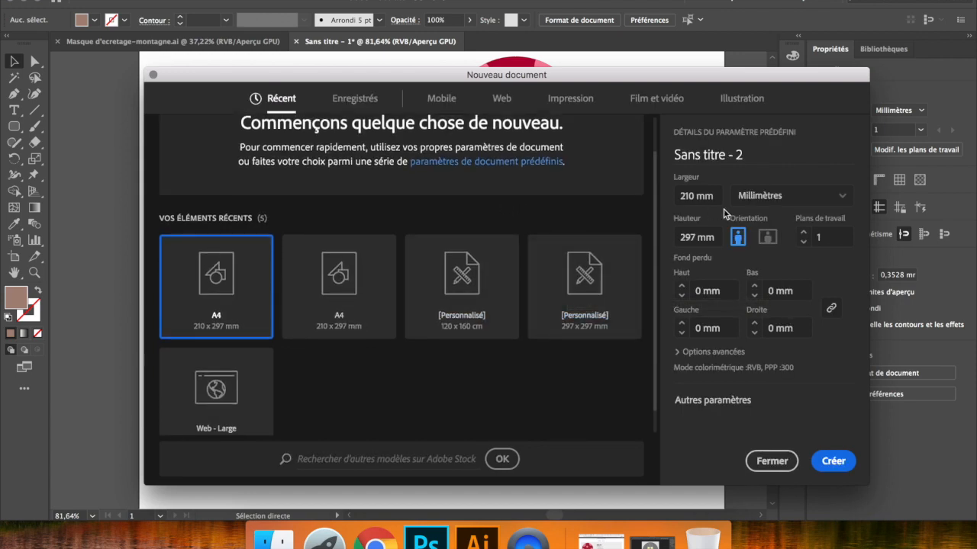
left_click(779, 199)
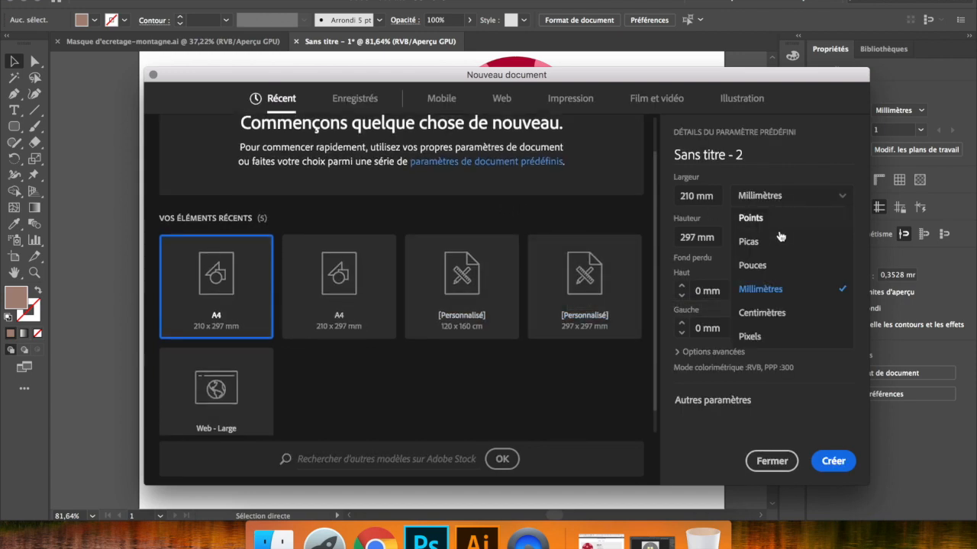
left_click(767, 336)
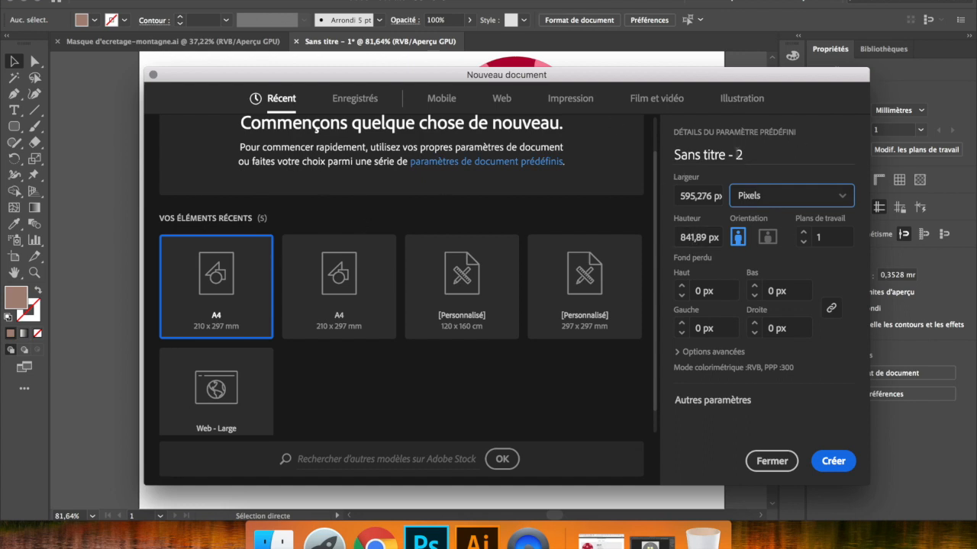
left_click(499, 99)
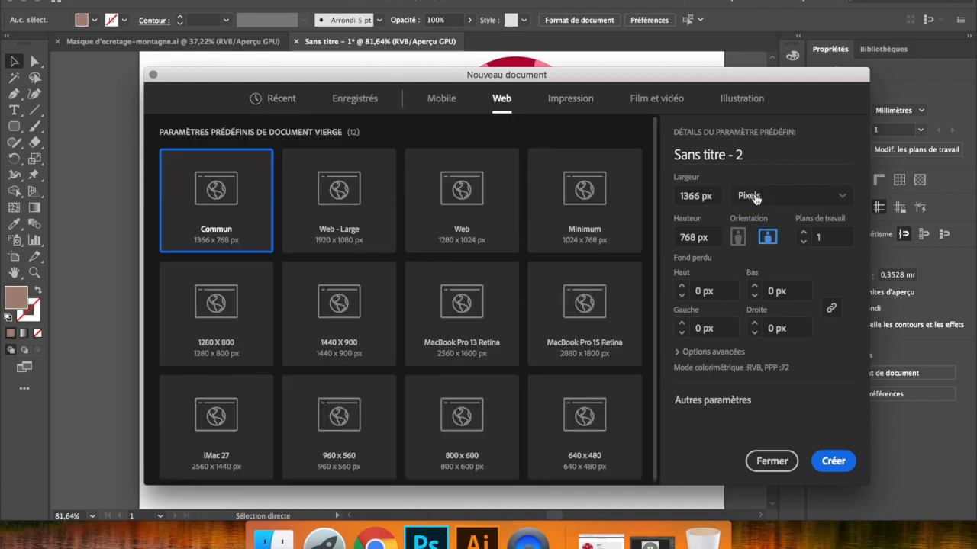
- Set the document size to 600 × 600 px, show the advanced options and create the document
left_click(700, 197)
type("600")
left_click(695, 237)
type("600")
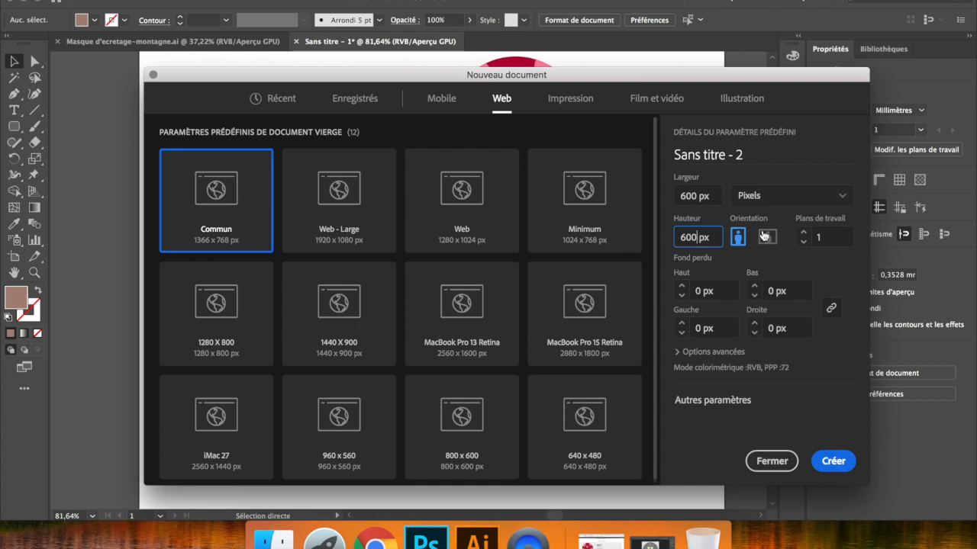
left_click(706, 353)
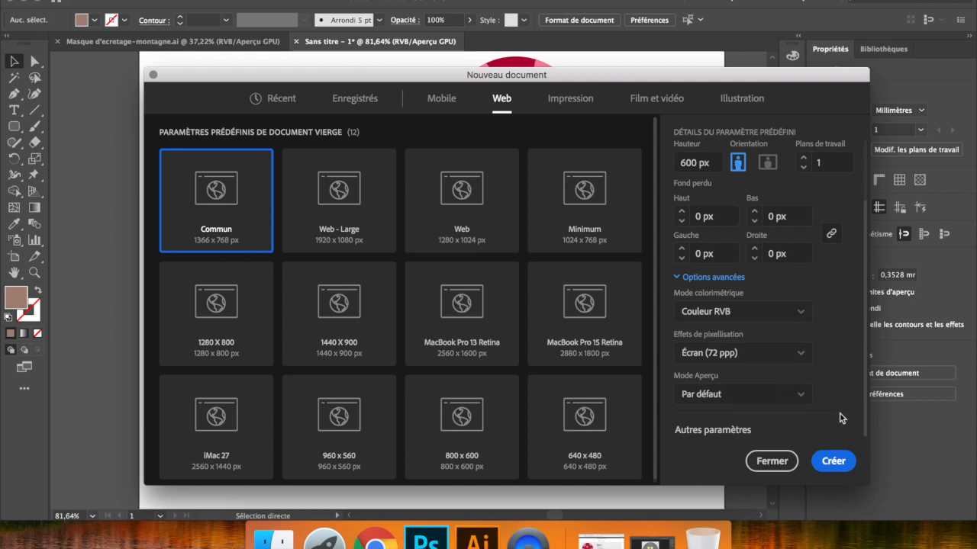
left_click(832, 461)
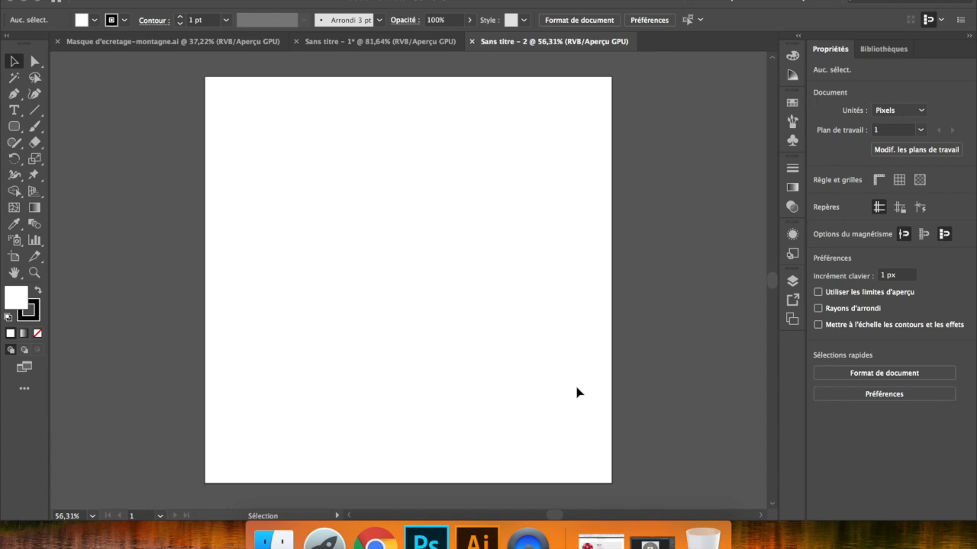
- Draw a rounded rectangle about 318 × 178 px with black fill and white stroke, positioned across the artboard's left edge
left_click(13, 127)
left_click_drag(160, 143, 374, 263)
left_click(36, 291)
key("v")
left_click(241, 280)
left_click(283, 240)
left_click_drag(305, 245, 258, 274)
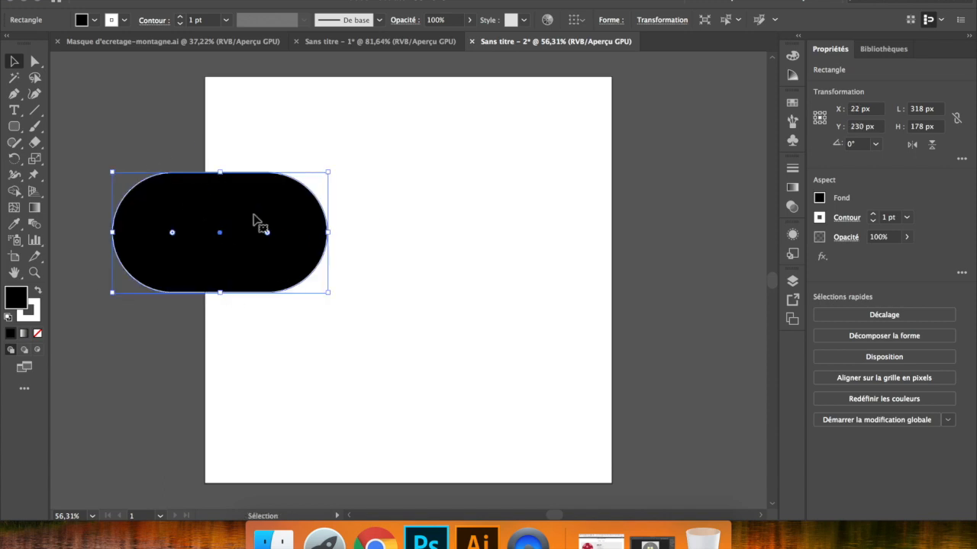
left_click_drag(208, 221, 227, 204)
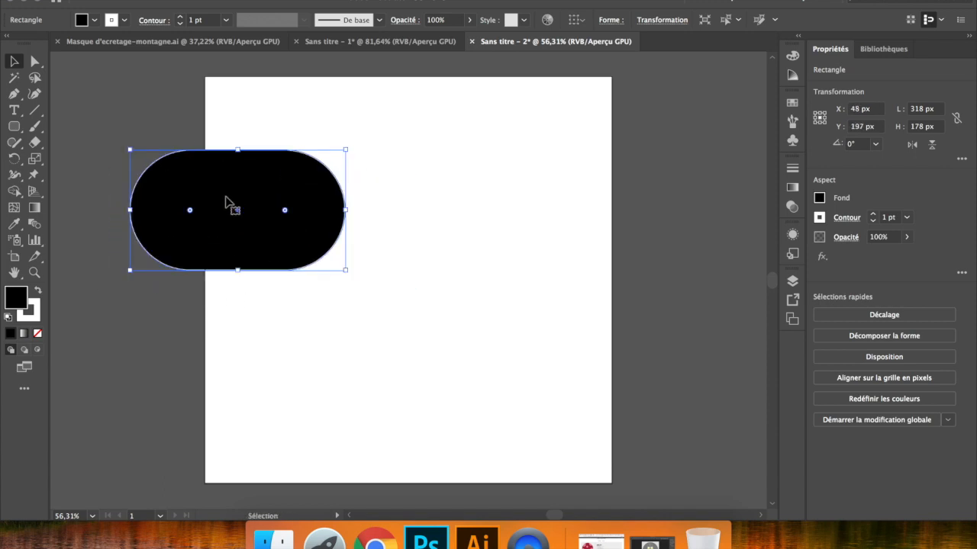
- Show the contents of layer Calque 1, select the layer, and delete the rounded rectangle
left_click(792, 283)
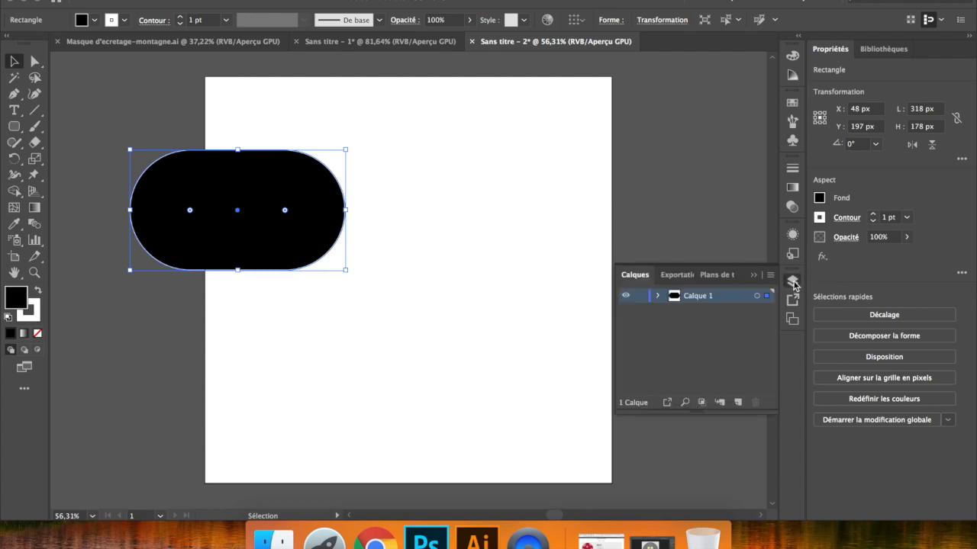
left_click(659, 298)
left_click(700, 311)
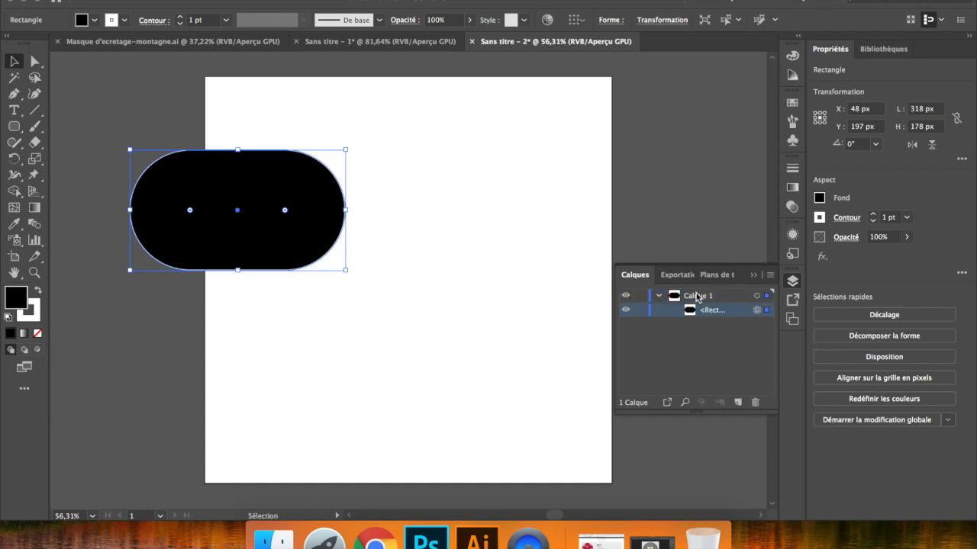
left_click(697, 296)
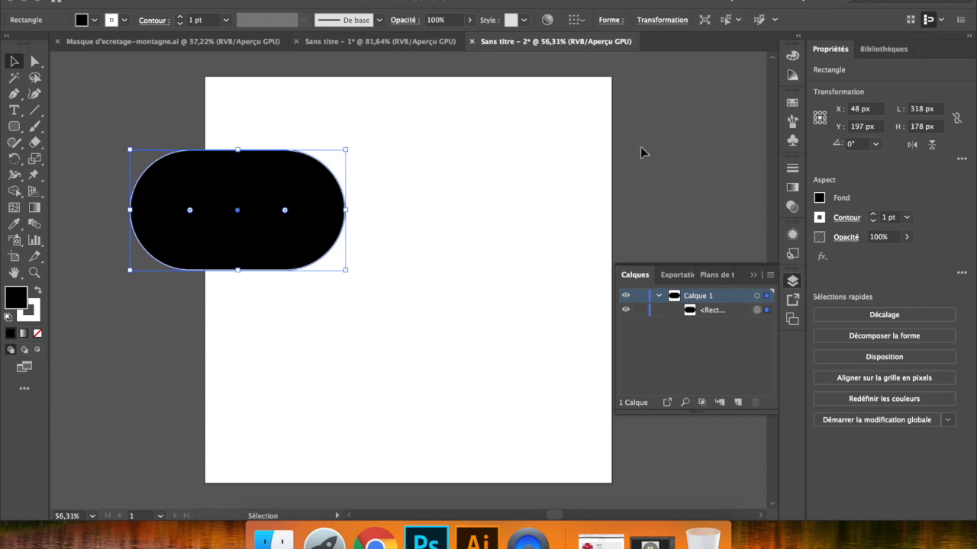
key("Delete")
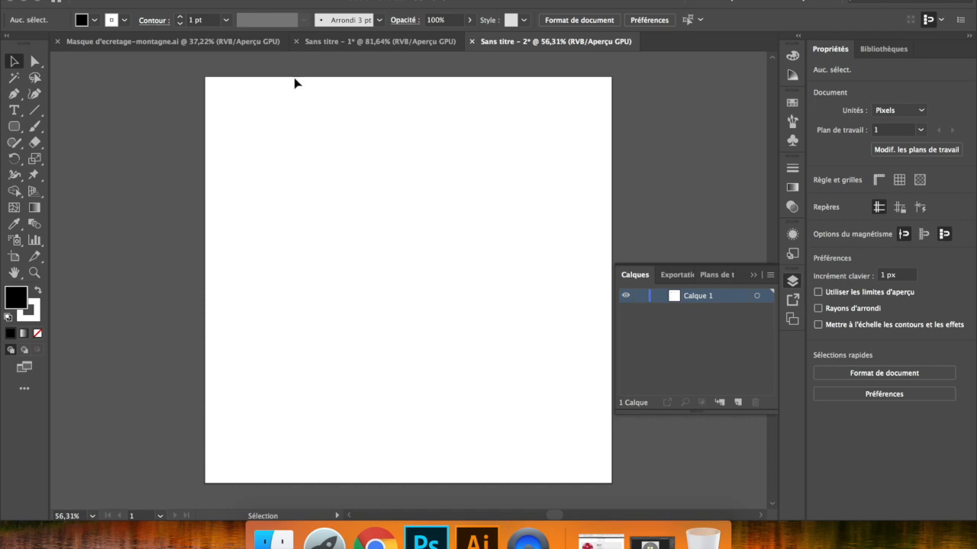
- Draw a rectangle about 599 × 600 px covering the artboard and make it the clipping mask of Calque 1
left_click(14, 127)
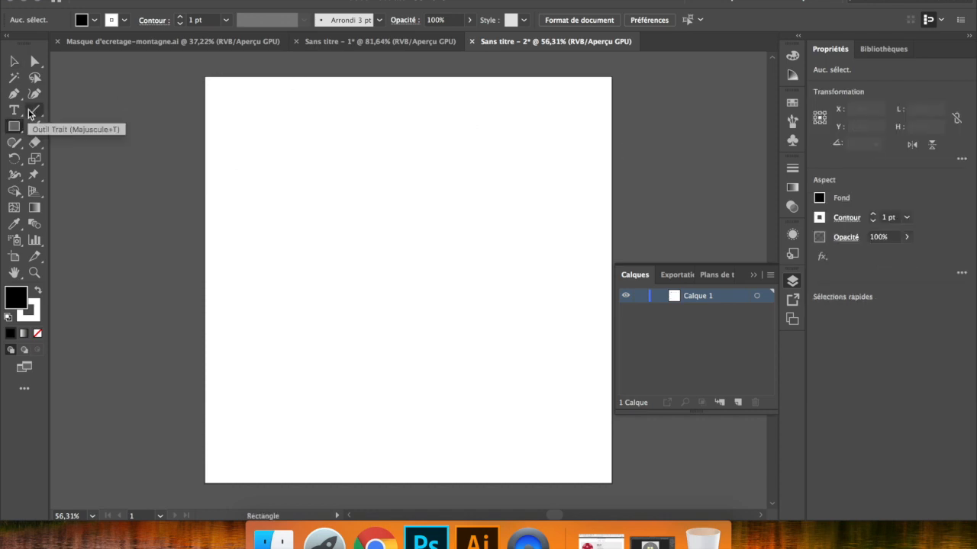
left_click_drag(204, 76, 611, 483)
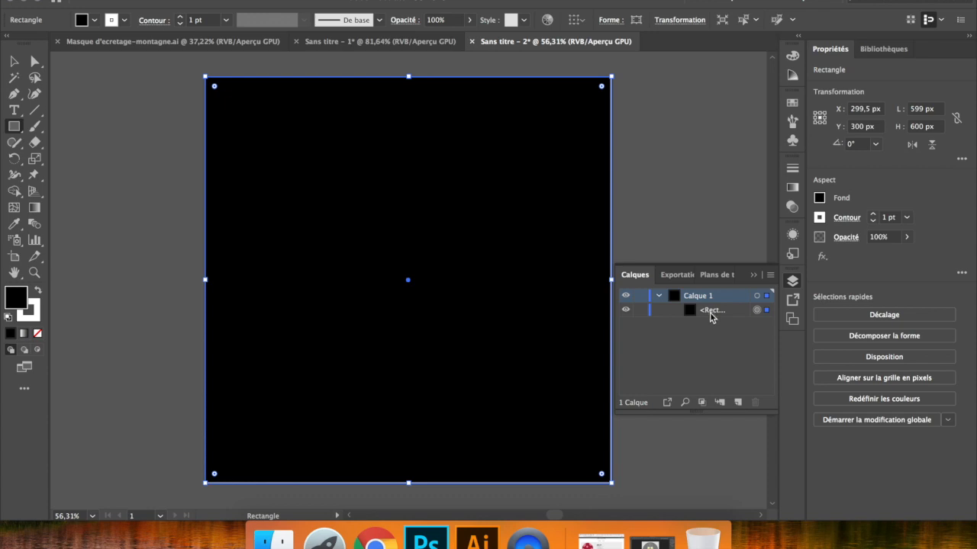
left_click(701, 403)
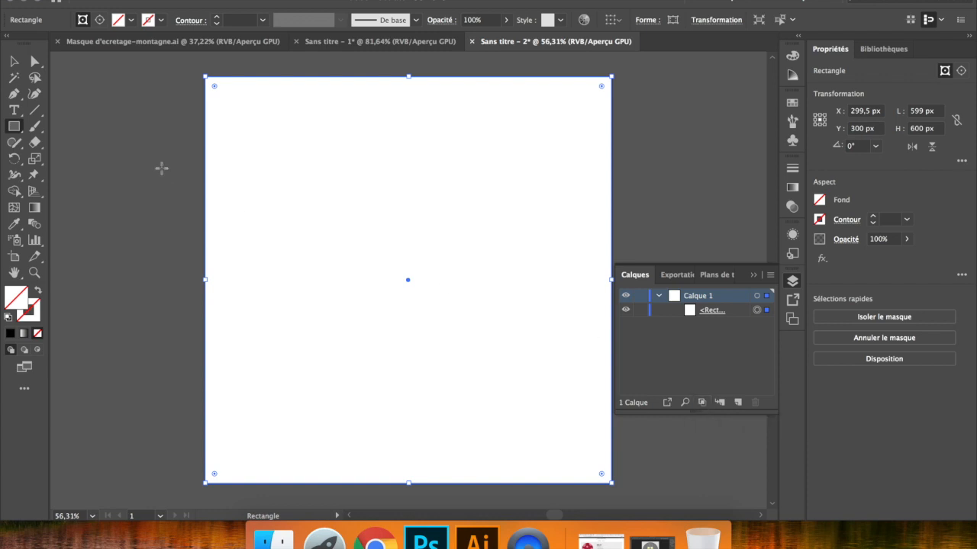
- Draw a black-filled rounded rectangle about 381 × 203 px across the artboard's left edge and shift it slightly down and left
left_click_drag(13, 131, 383, 294)
left_click(10, 333)
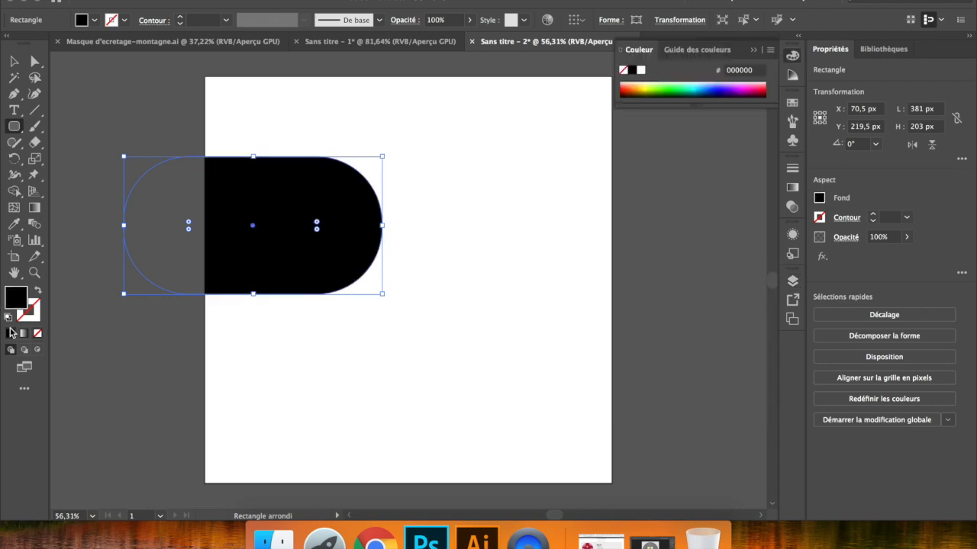
left_click(13, 61)
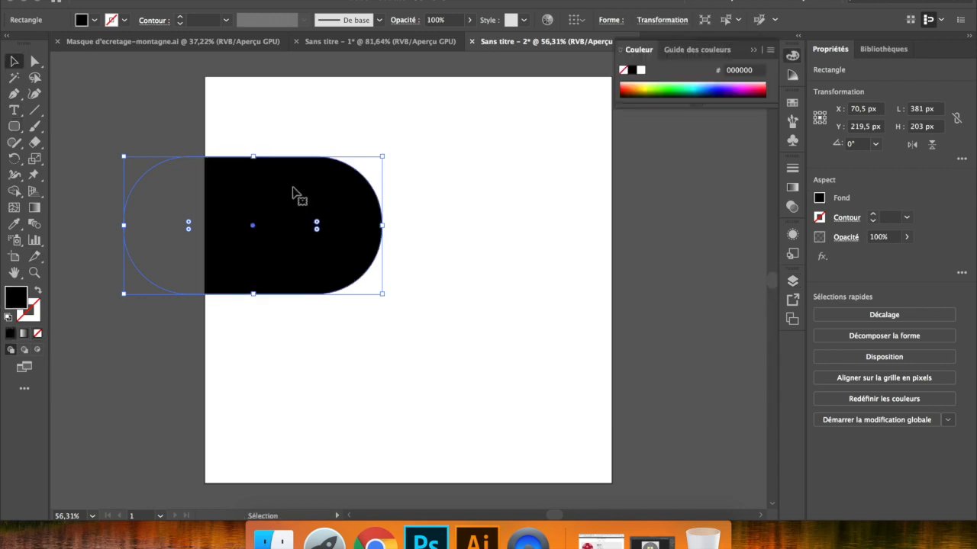
left_click_drag(312, 181, 264, 211)
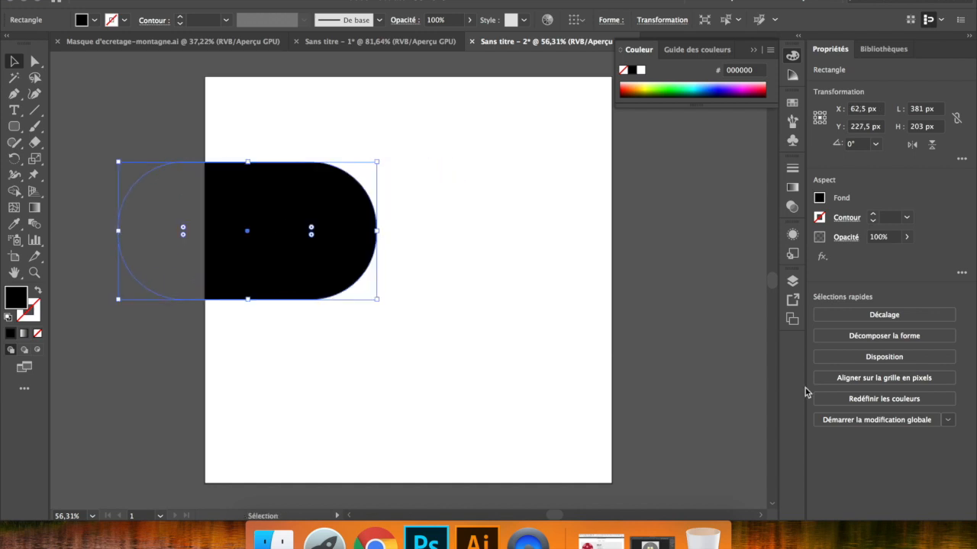
- Try releasing and remaking the clipping mask of Calque 1, and undo these mask changes
left_click(792, 281)
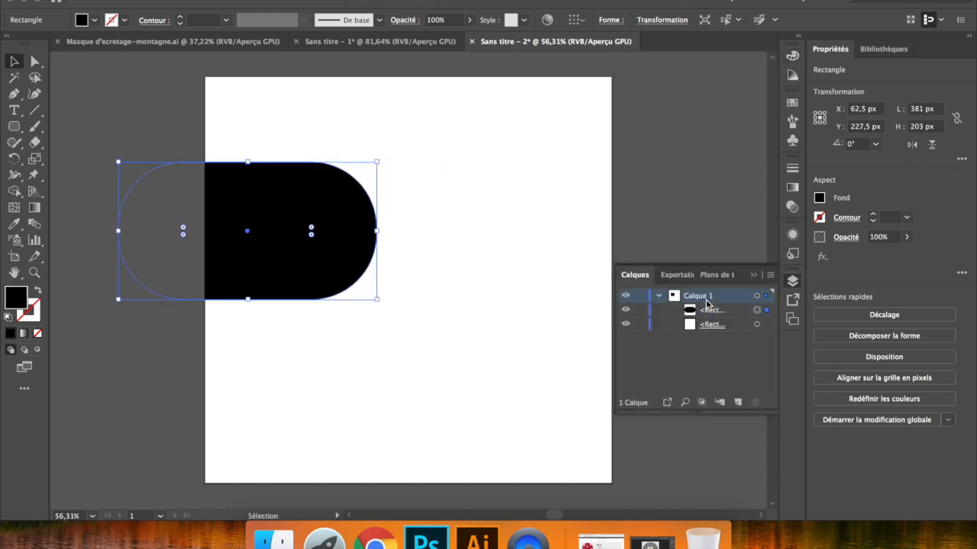
left_click(703, 402)
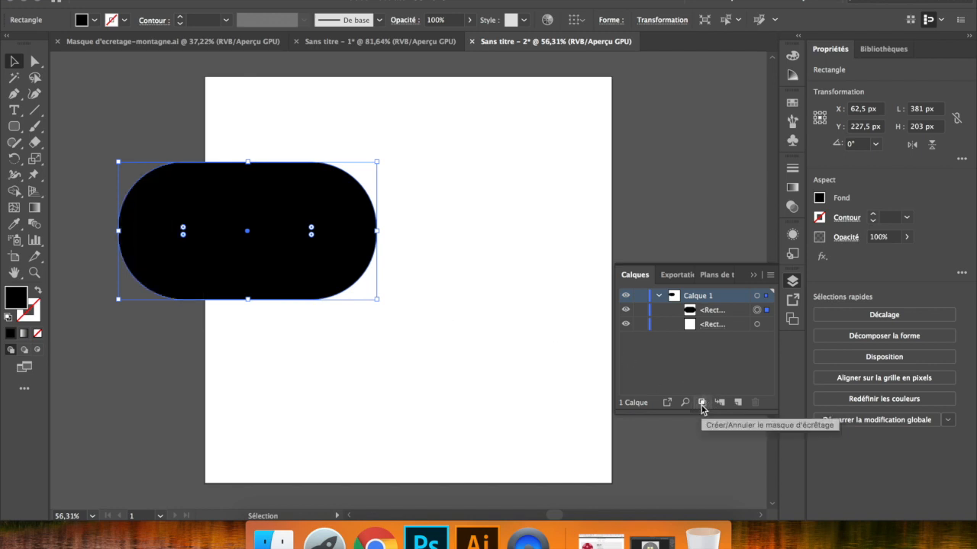
left_click(701, 403)
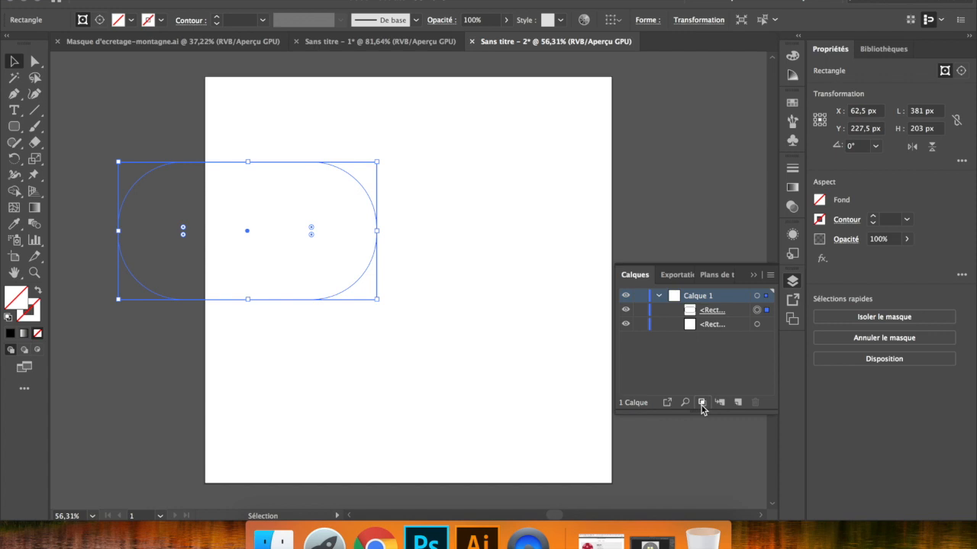
left_click(701, 403)
key("super+z")
key("super+z")
key("super+z")
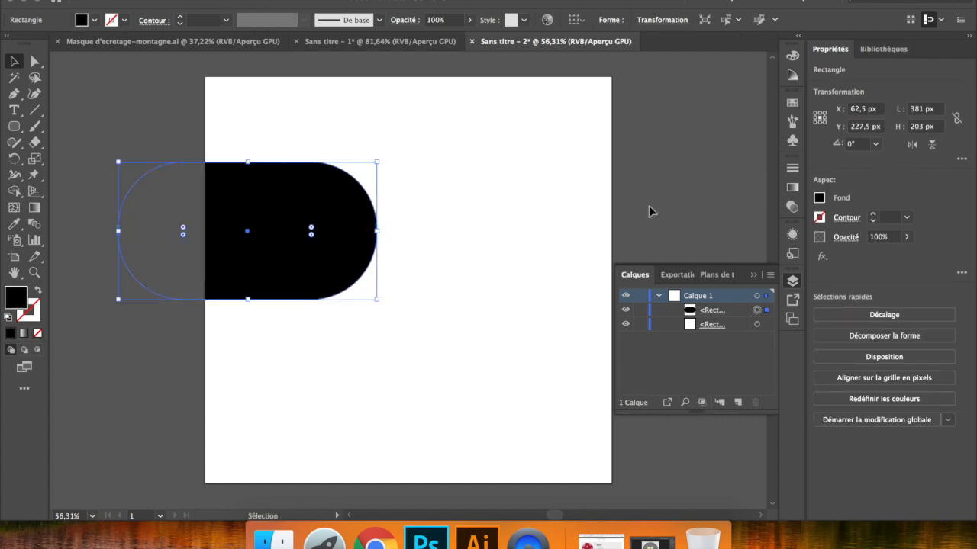
- Delete the clipped rounded rectangle, keeping the artboard-sized clipping mask
left_click(482, 198)
left_click(264, 233)
key("Delete")
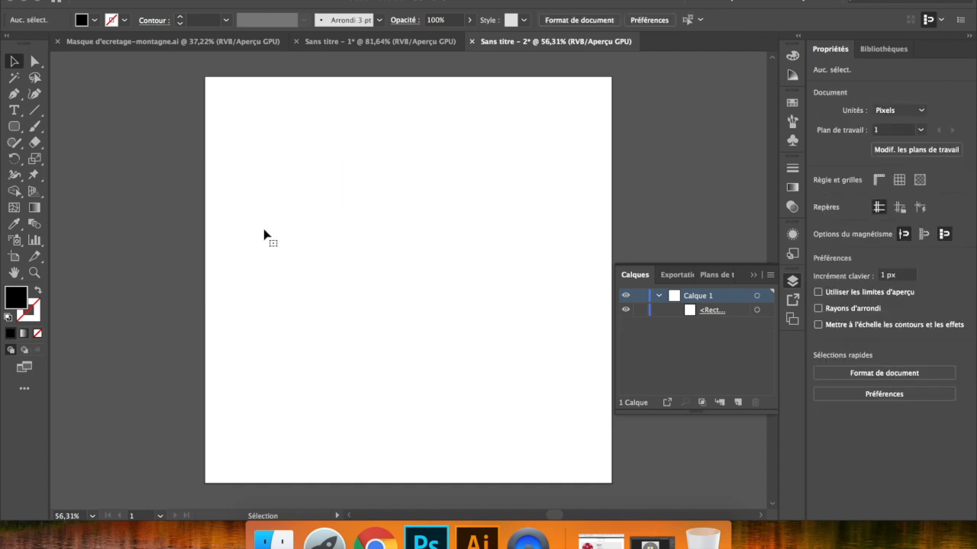
- Draw a black circle about 353 px in diameter near the artboard's center with the Ellipse tool
left_click(14, 126)
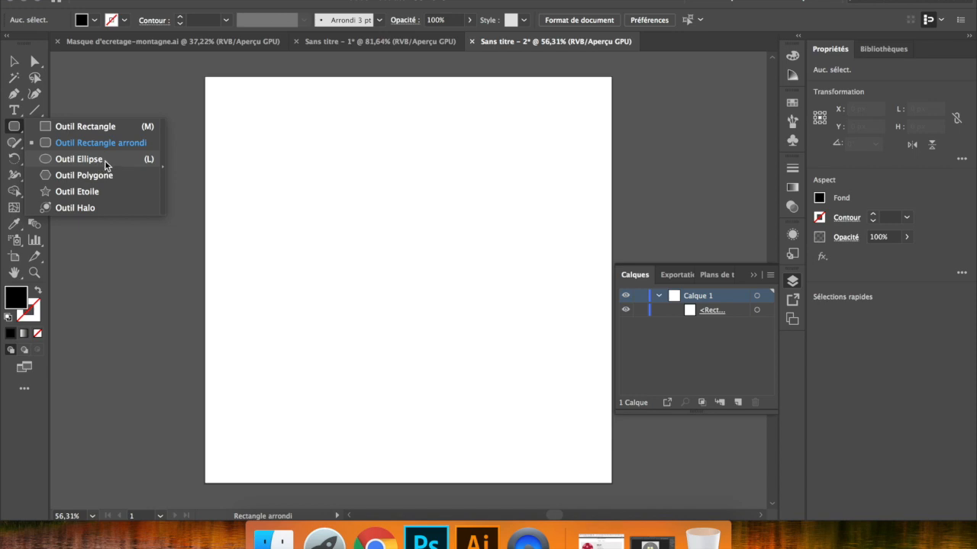
left_click(107, 161)
left_click_drag(302, 173, 541, 412)
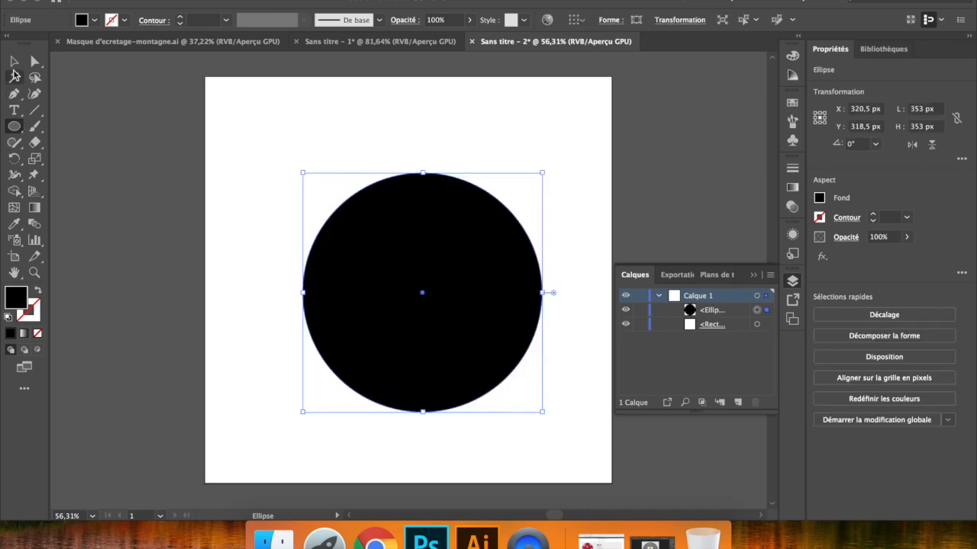
- Move the black circle up and left to about X 276.5, Y 291.5 px and switch the display to Outline mode
left_click(13, 61)
left_click_drag(453, 312, 427, 298)
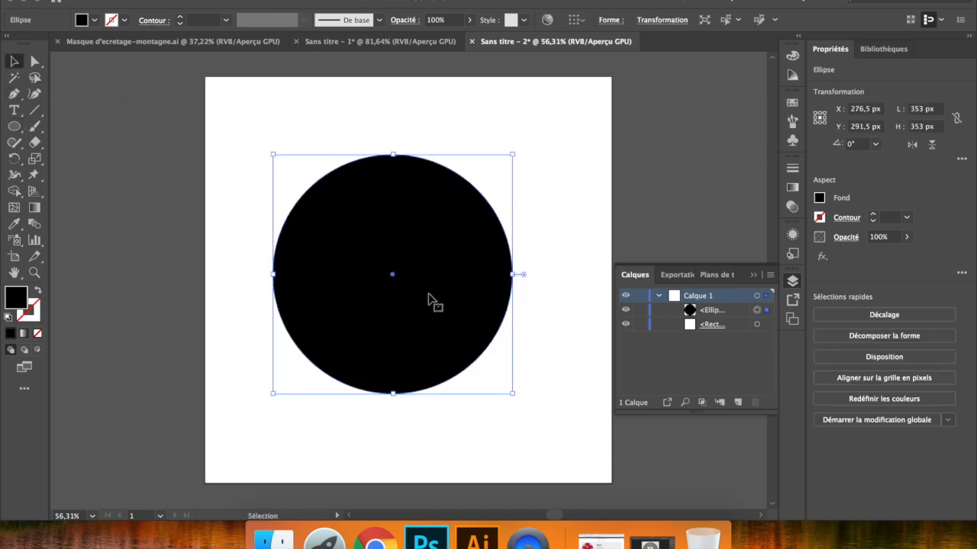
key("super+y")
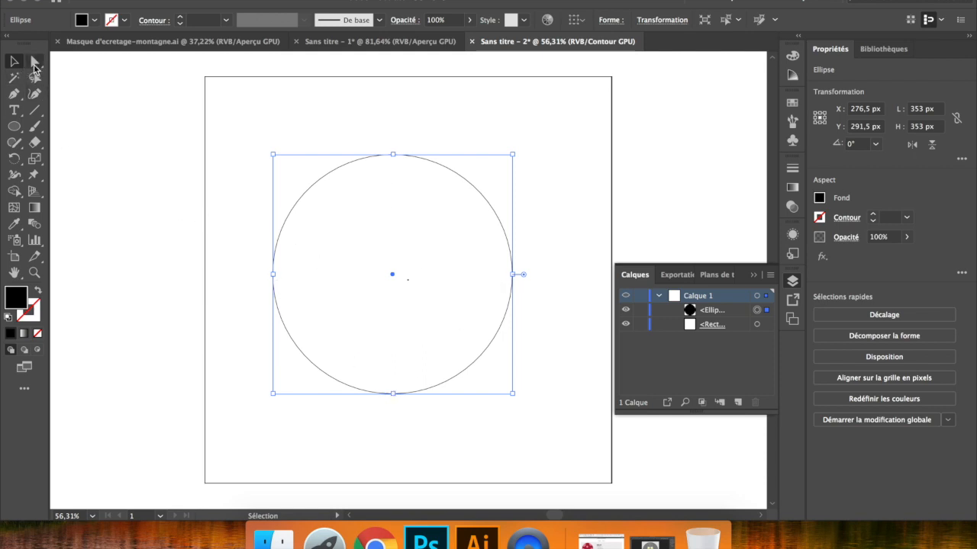
- Raise the circle's bottom anchor point to about Y 353 px with Direct Selection, shaping a mushroom cap
left_click_drag(34, 69, 140, 63)
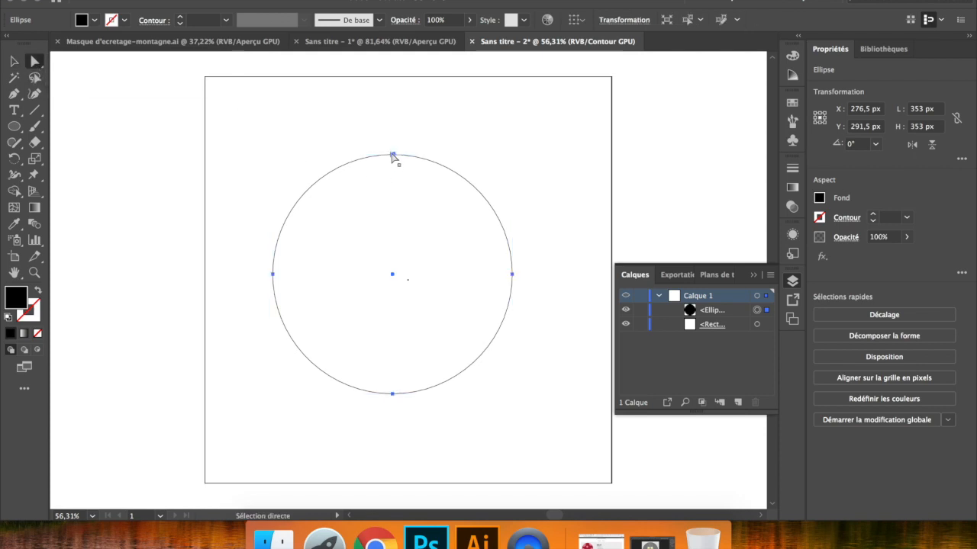
left_click(393, 154)
left_click(392, 394)
left_click(393, 394)
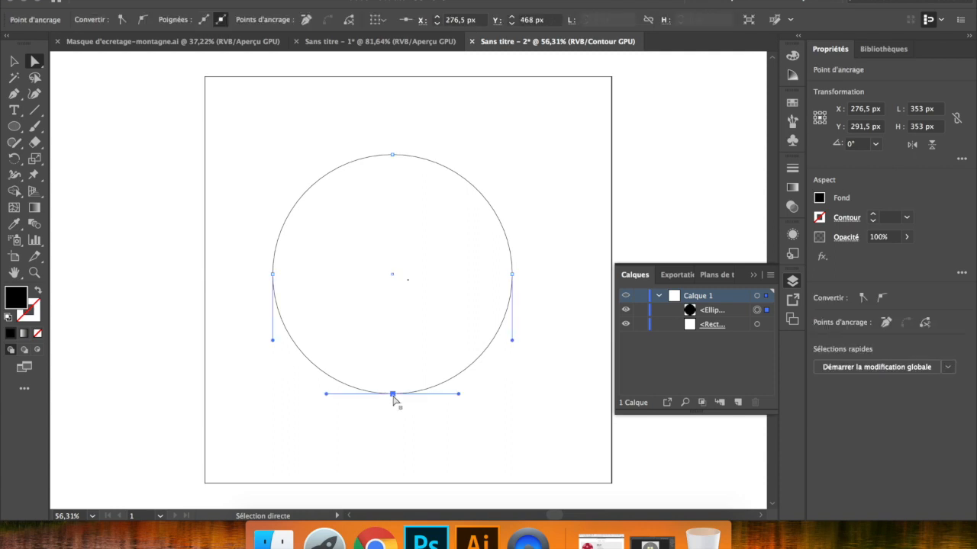
left_click(392, 155)
left_click(511, 274)
left_click(273, 275)
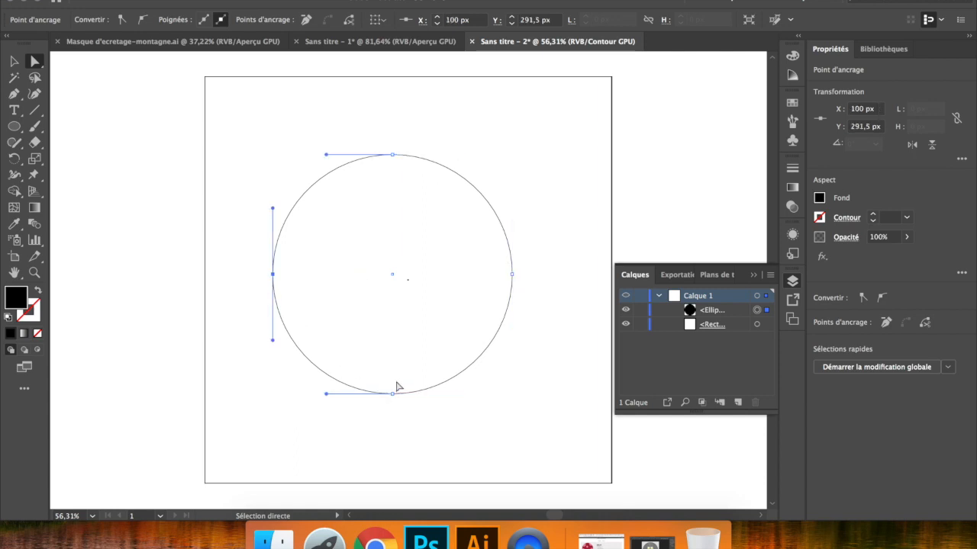
left_click(393, 394)
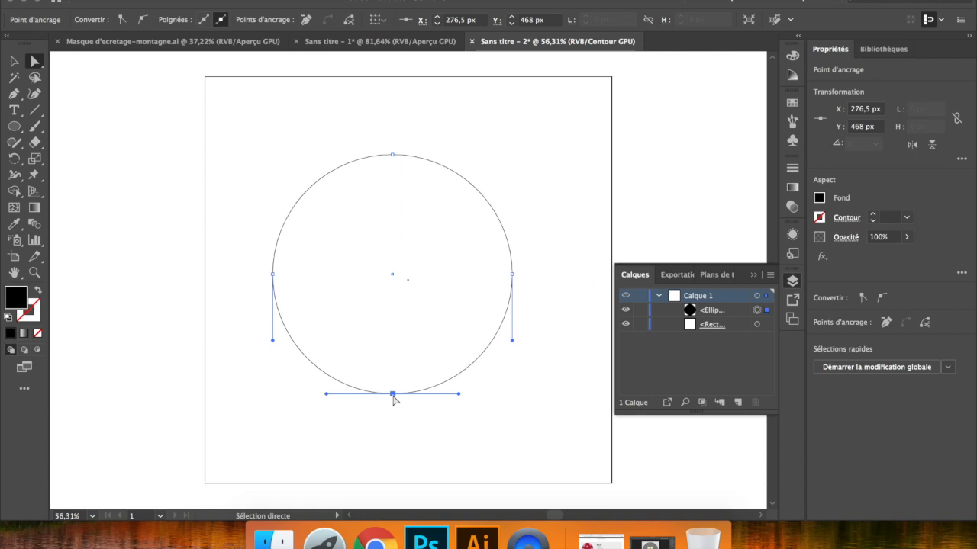
left_click_drag(393, 395, 393, 321)
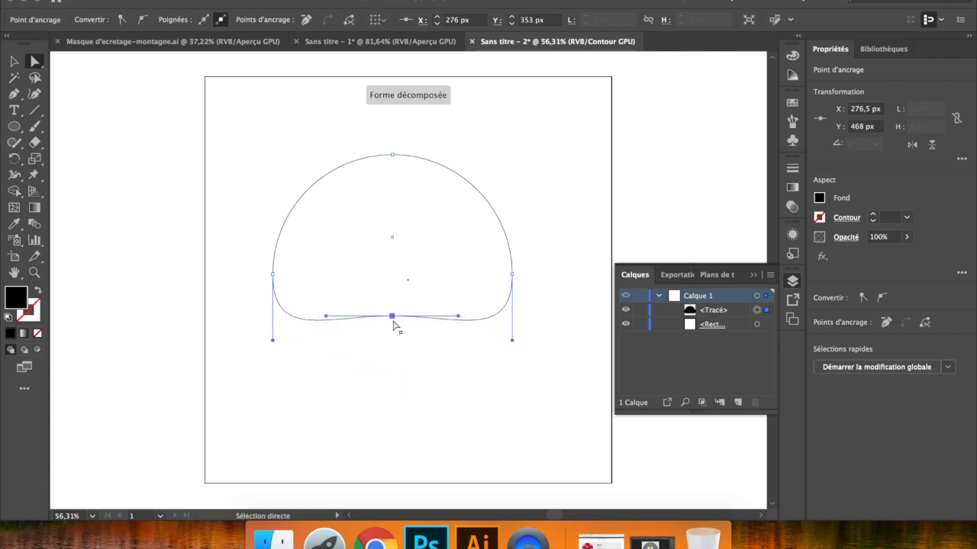
left_click(427, 343)
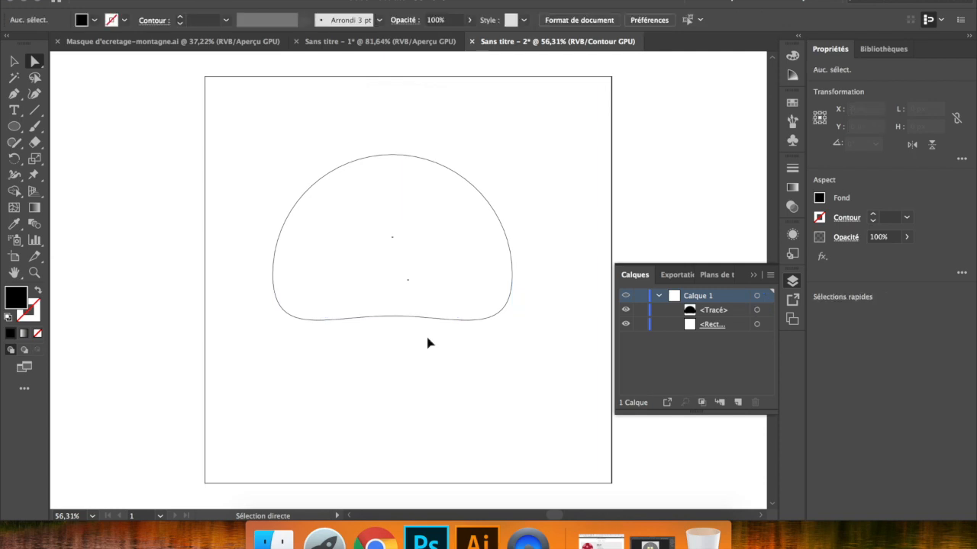
- Compare the mushroom cap in Outline and Preview display, ending in Preview
key("super+y")
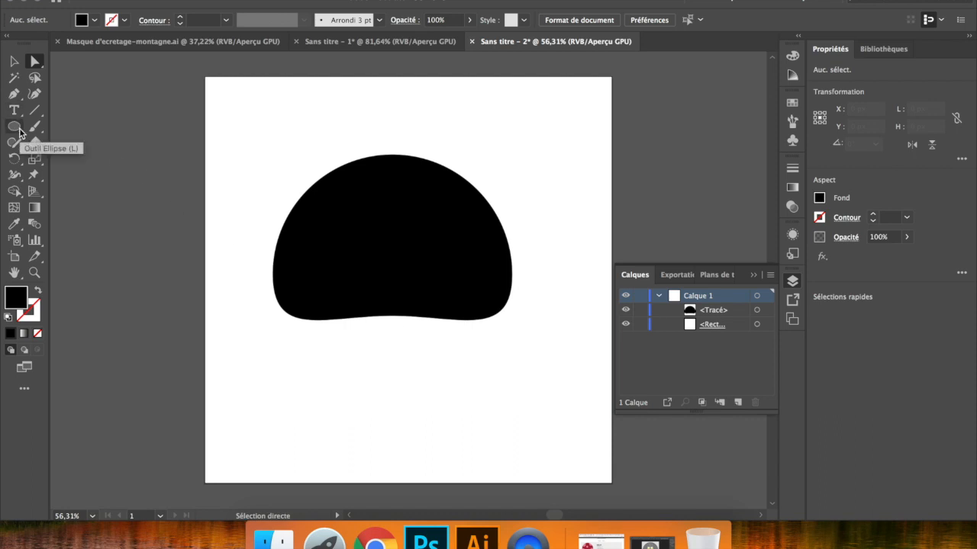
key("super+y")
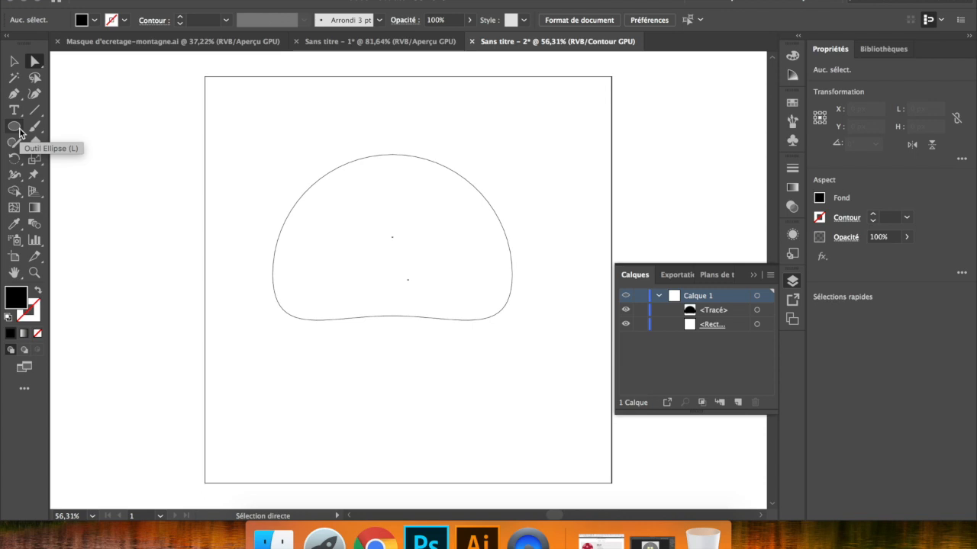
key("super+y")
key("super+y")
key("super+y")
key("super+y")
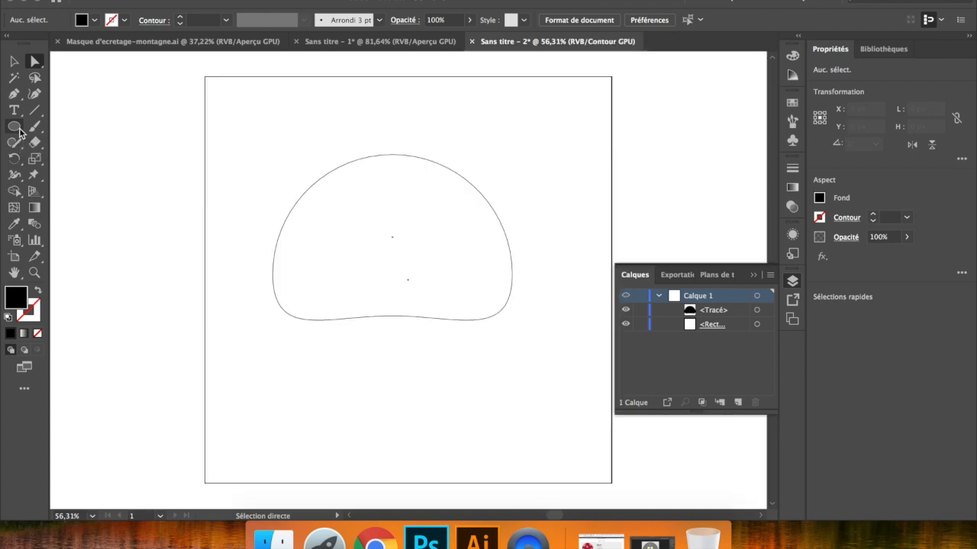
key("super+y")
- Draw a rounded rectangle about 208 × 94 px under the cap and reduce its corner radii to about 25.75 px
left_click(12, 128)
left_click_drag(12, 128, 91, 145)
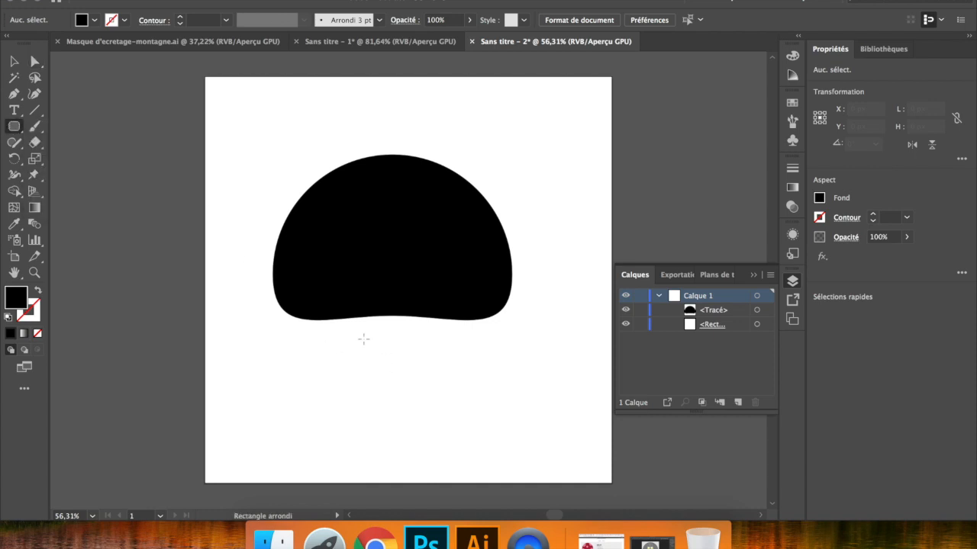
left_click_drag(331, 306, 473, 369)
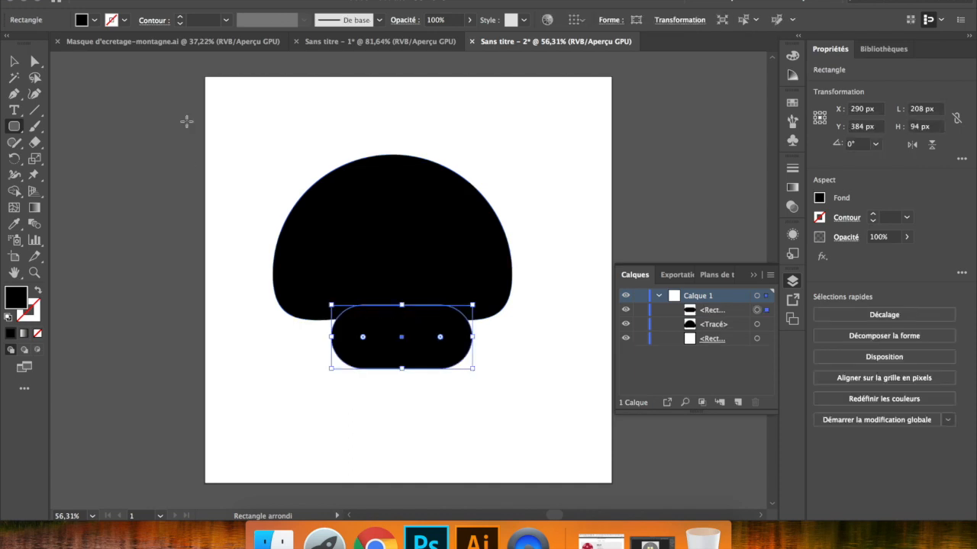
left_click(34, 62)
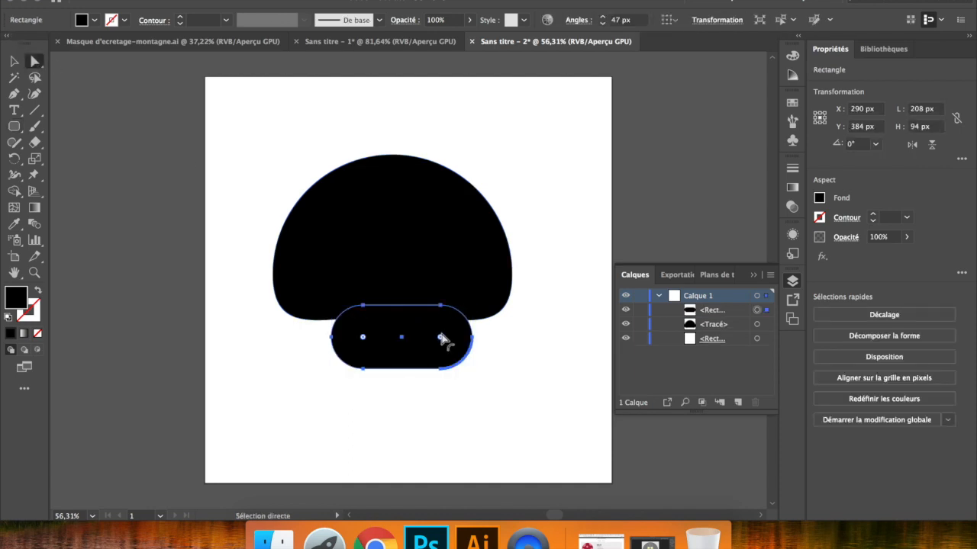
left_click_drag(440, 337, 455, 353)
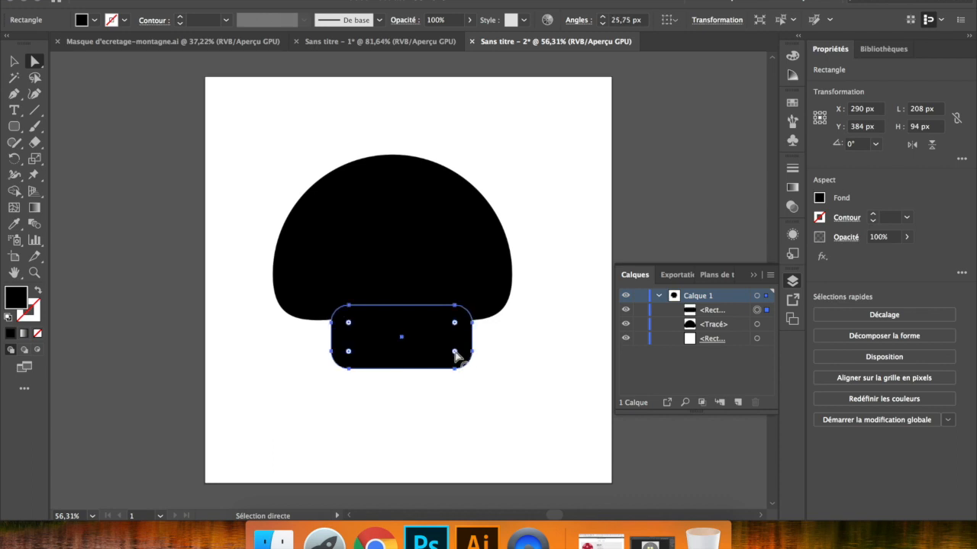
- Unlink the rectangle's corner radii and try separate values, including 35 px for the bottom-left corner
left_click(14, 61)
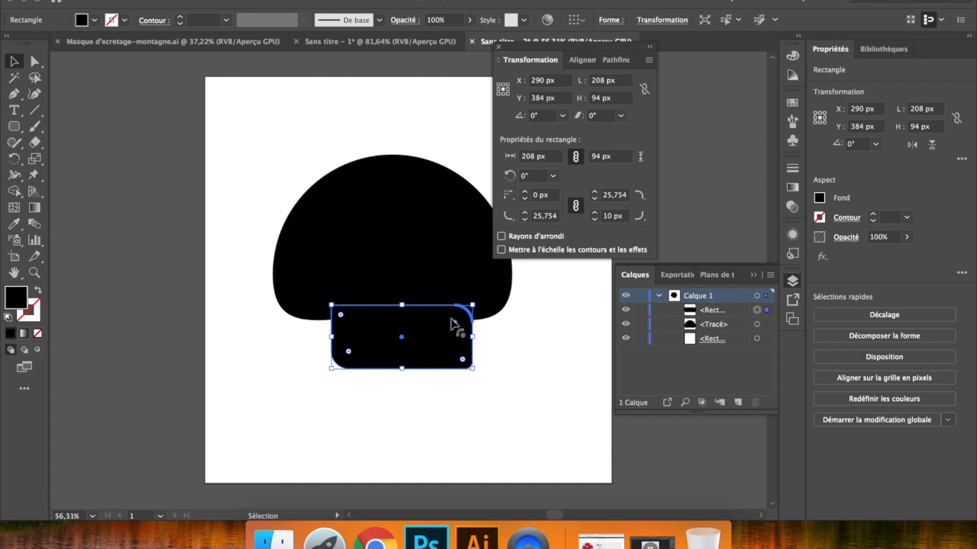
left_click(576, 208)
left_click(524, 214)
left_click(524, 214)
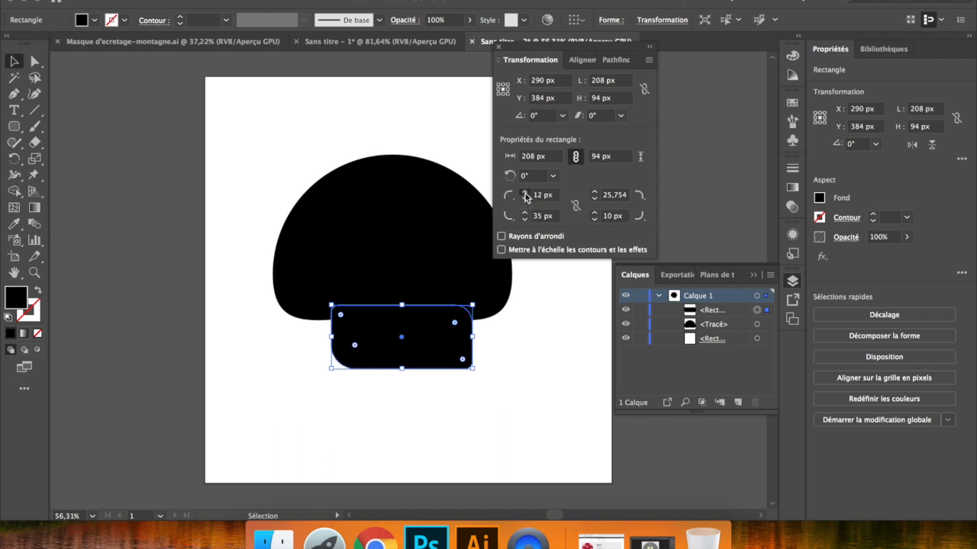
left_click(524, 194)
left_click(594, 214)
- Relink the corner radii, raise them together until the top-right one is 31 px, and delete the rectangle
left_click(576, 208)
left_click(594, 193)
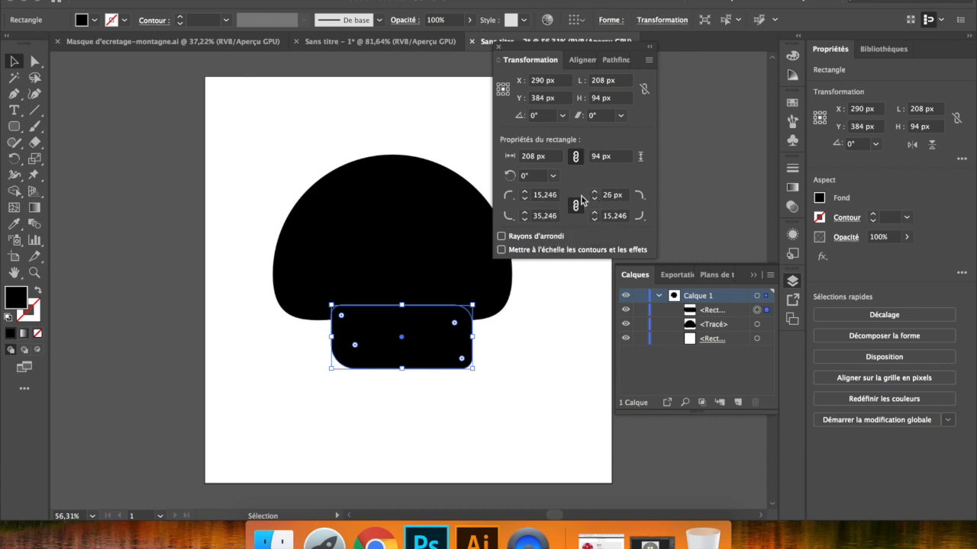
left_click(594, 192)
left_click(594, 192)
left_click(594, 192)
left_click(594, 193)
left_click(594, 192)
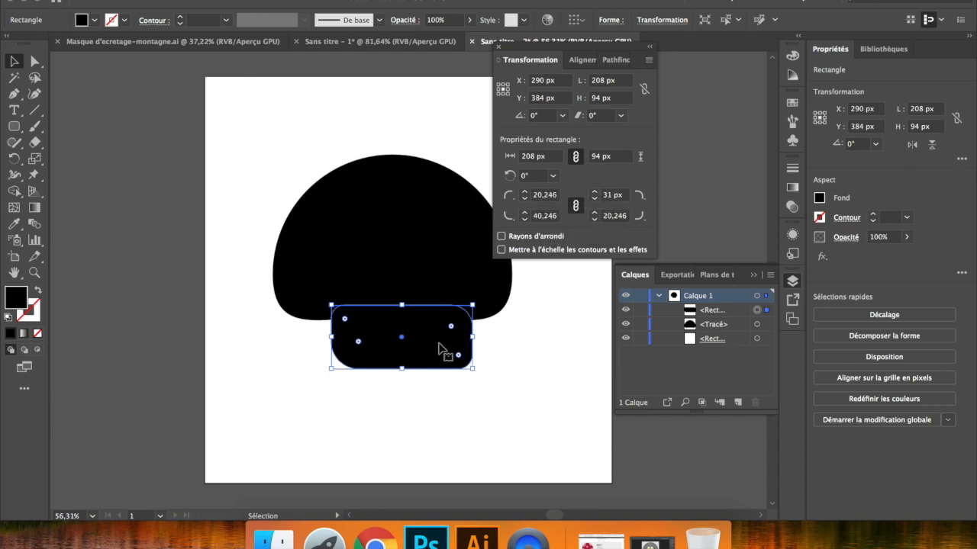
key("Delete")
- Draw a rounded rectangle about 178 × 112 px as the mushroom's stem and position it centrally under the cap
left_click(14, 126)
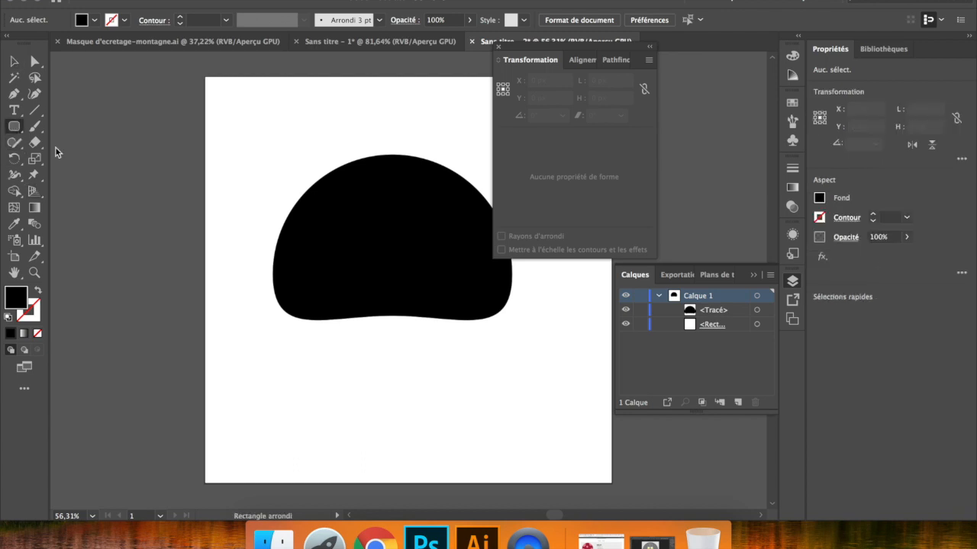
mouse_move(340, 289)
left_mouse_down()
mouse_move(484, 379)
mouse_move(461, 366)
left_mouse_up()
key("v")
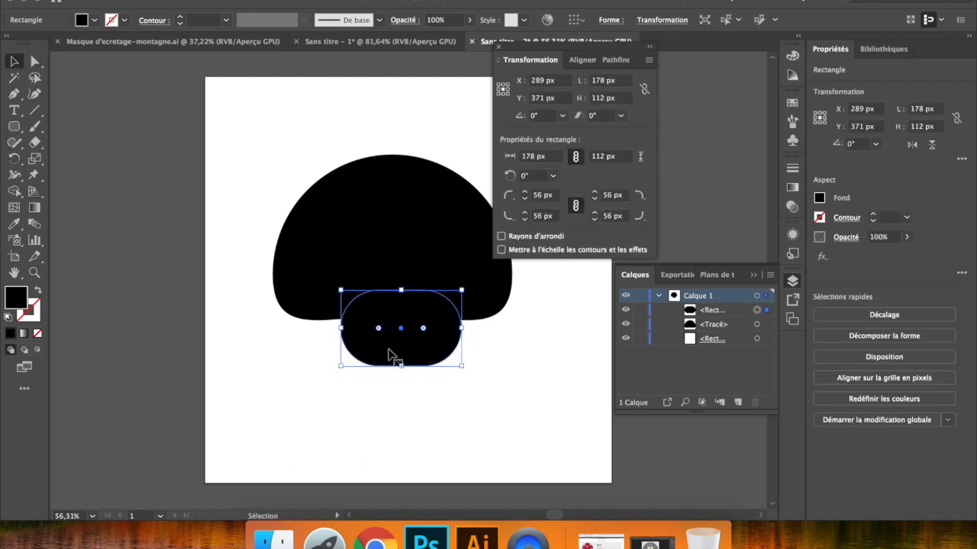
left_click_drag(392, 346, 389, 348)
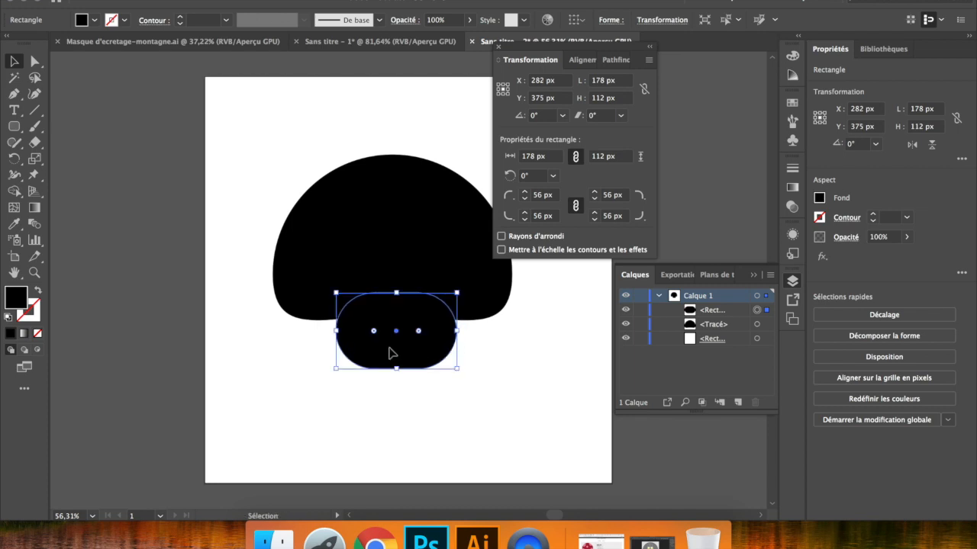
mouse_move(397, 341)
left_mouse_down()
mouse_move(394, 320)
mouse_move(395, 350)
left_mouse_up()
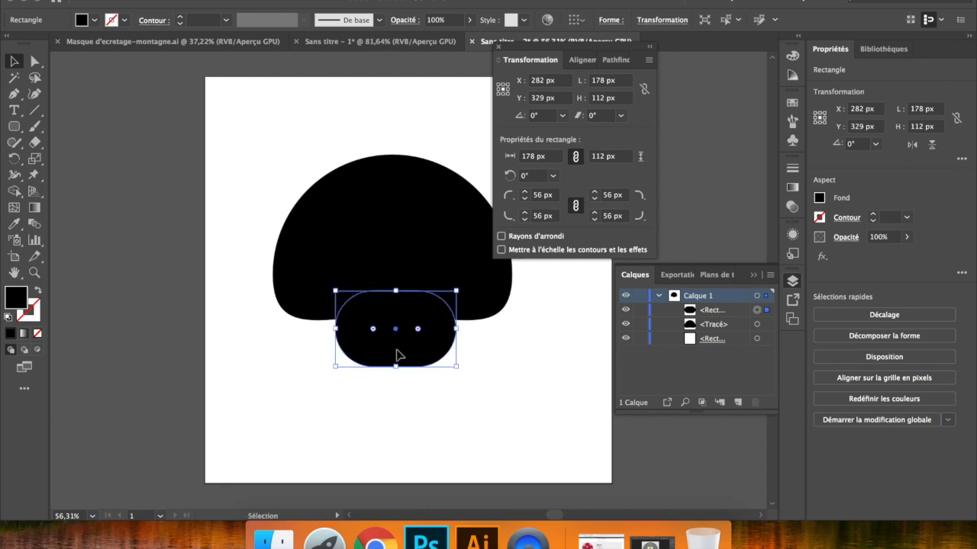
- Show the overlapping cap and stem in Outline mode and clear the selection
left_click(423, 399)
scroll(423, 399, "right", 2)
left_click(364, 364)
left_click(355, 253)
left_click(351, 335)
key("super+y")
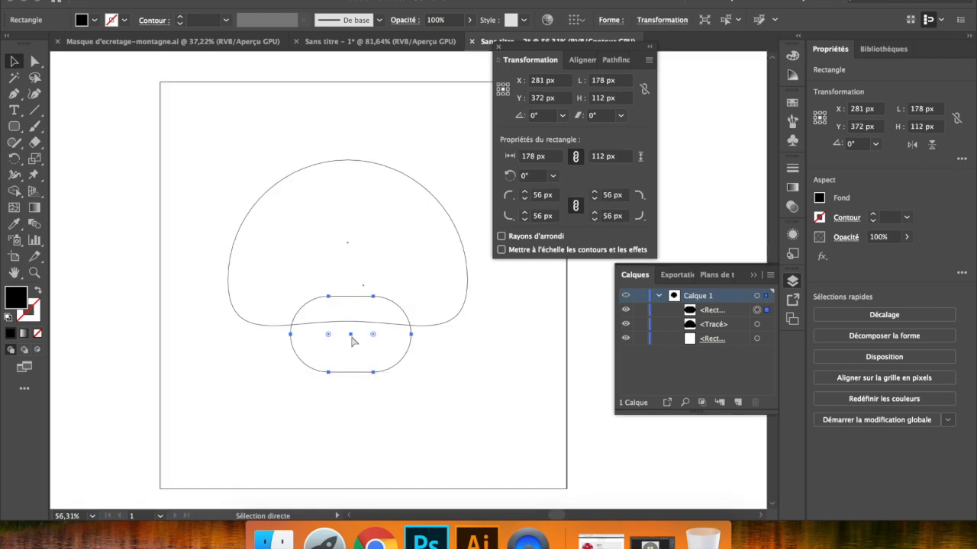
left_click(374, 397)
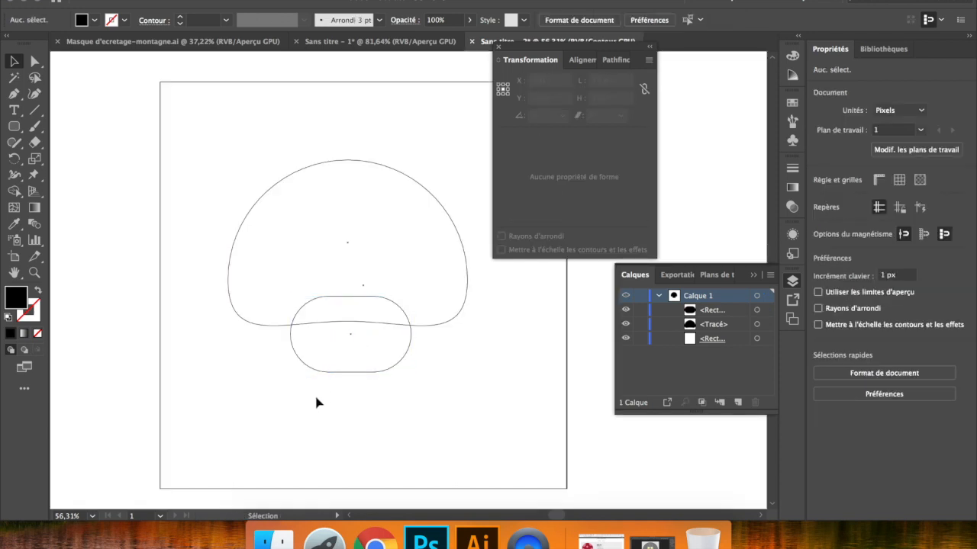
- Select all the objects, try left and right alignment, and align their centers horizontally
key("super+a")
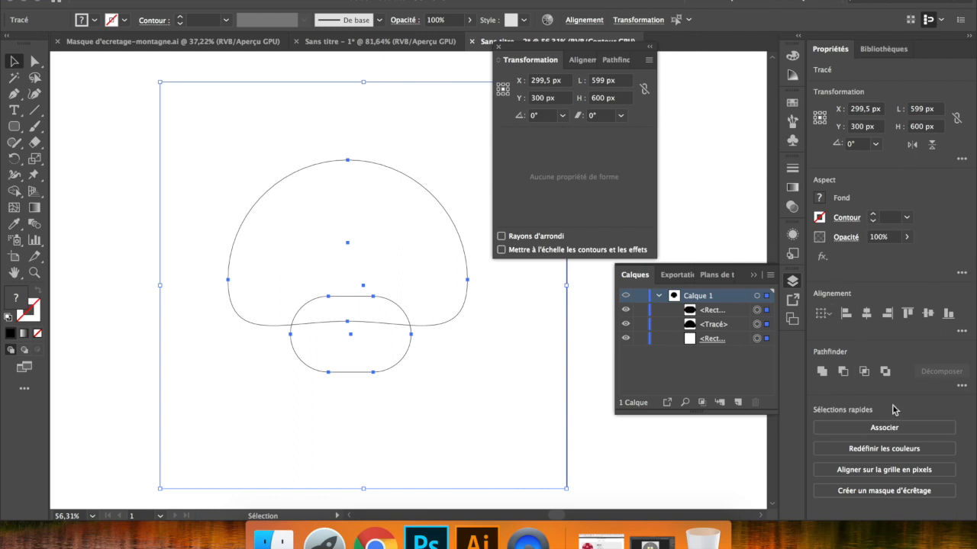
left_click(845, 313)
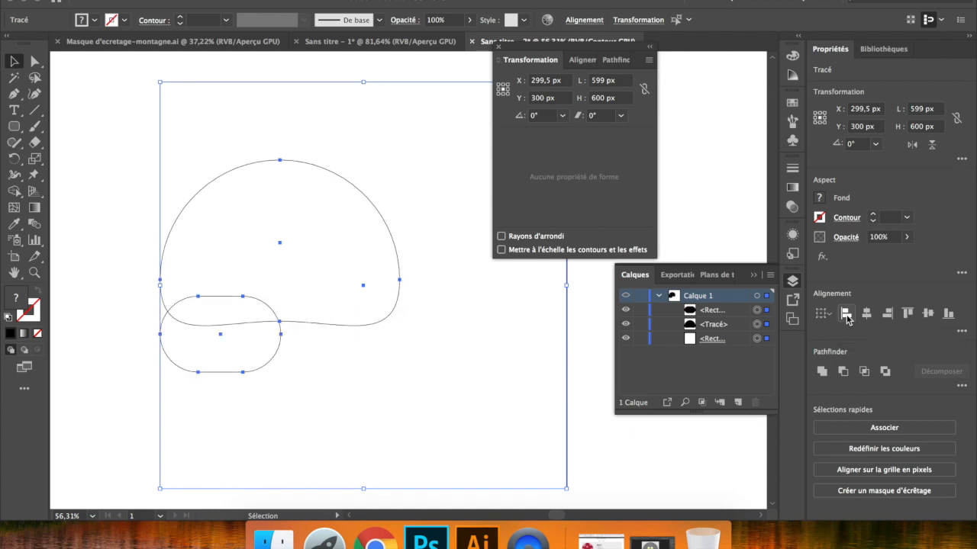
left_click(886, 313)
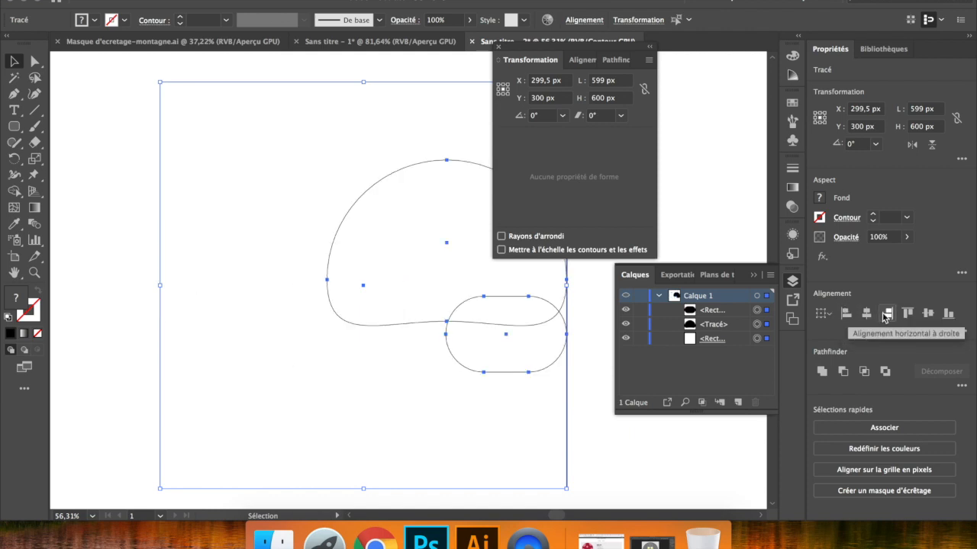
left_click(867, 315)
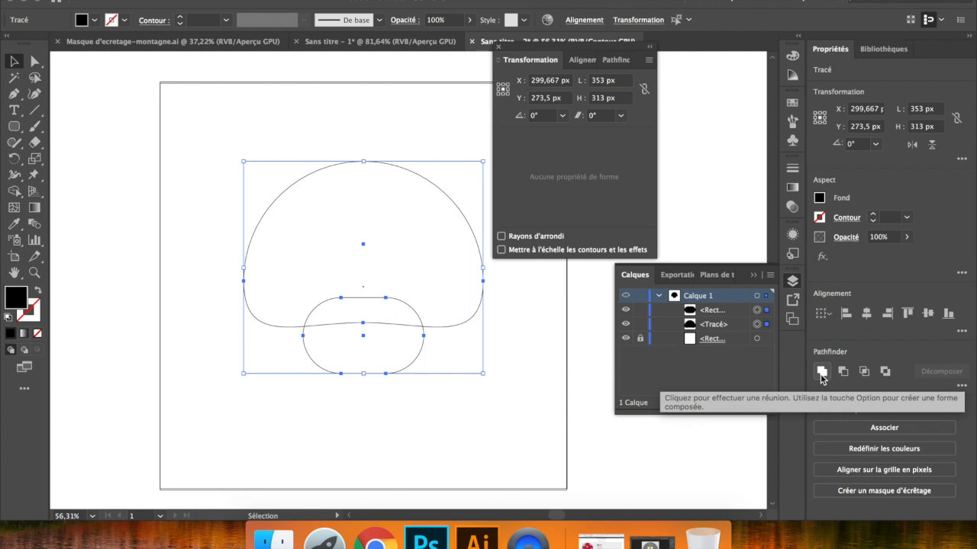
- Unite the mushroom's cap and stem into a single path and return to Preview display
left_click(821, 373)
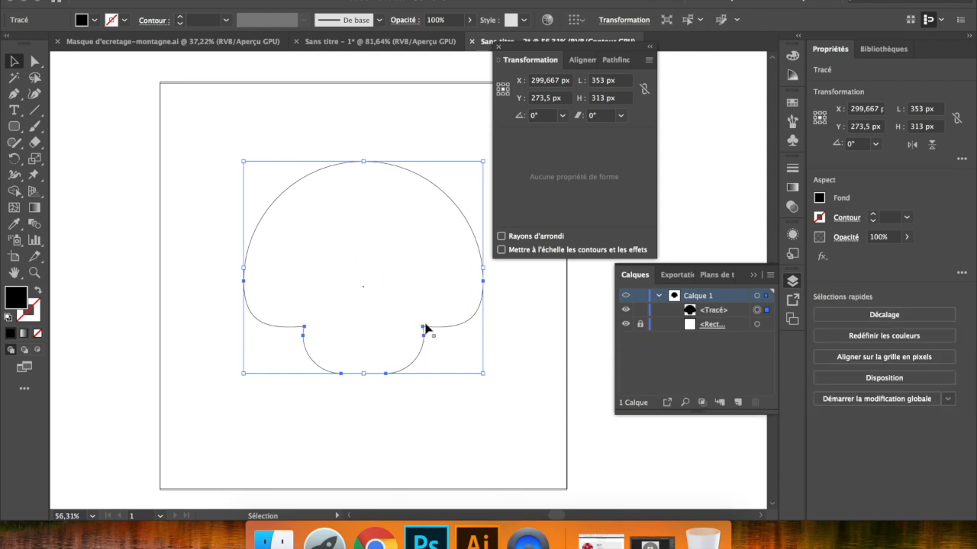
key("super+y")
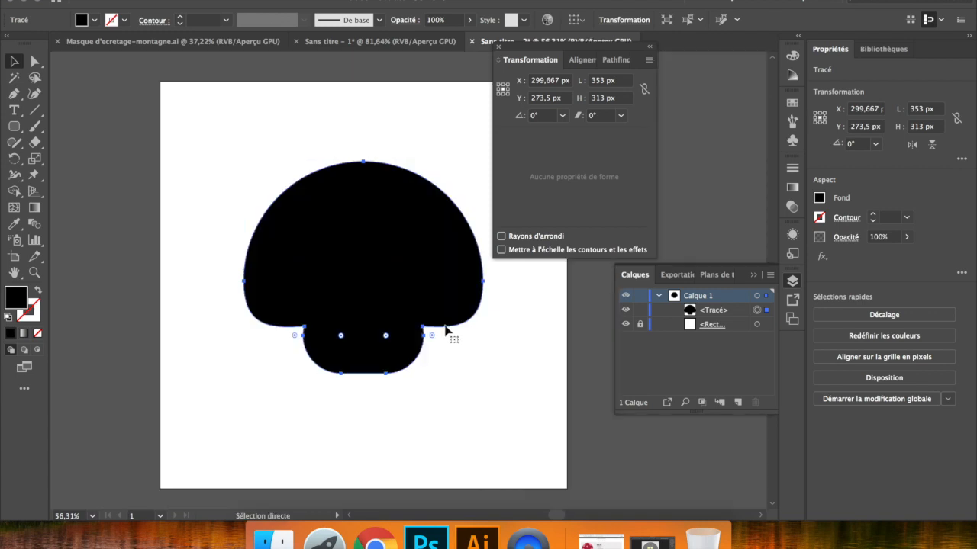
- Test the clipping by moving the mushroom across the artboard's edges, placing it over the left edge at about X 113, Y 160 px
left_click_drag(395, 304, 198, 208)
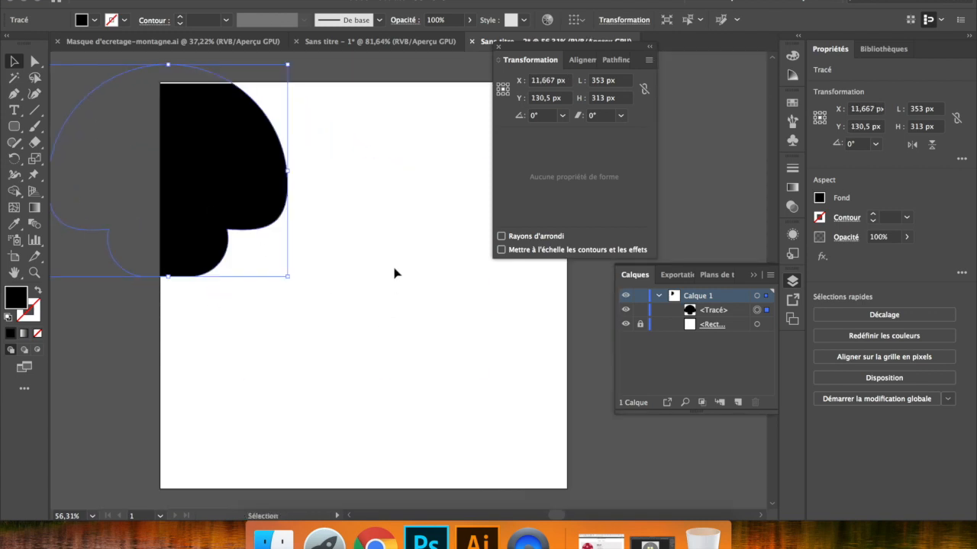
left_click(371, 264)
left_click_drag(213, 145, 327, 189)
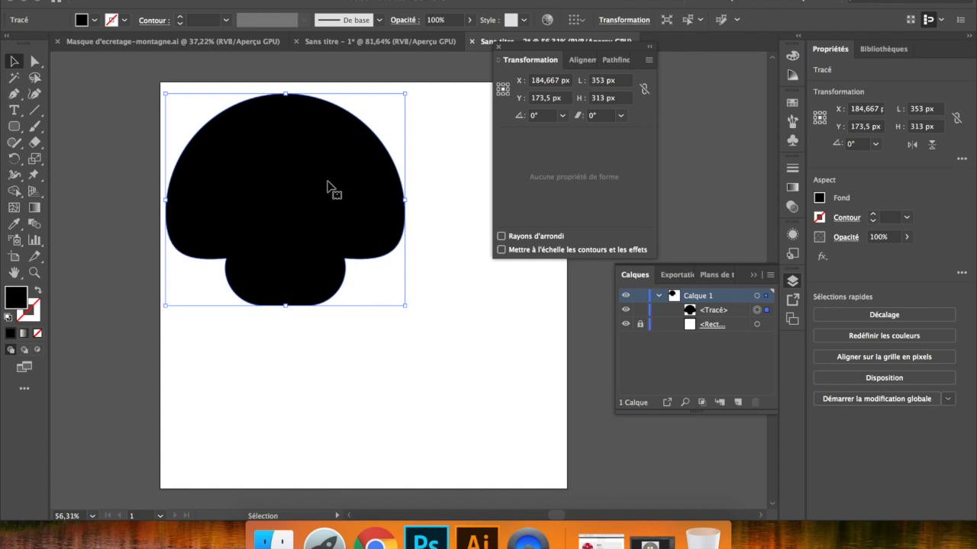
left_click(438, 234)
left_click_drag(345, 213, 298, 205)
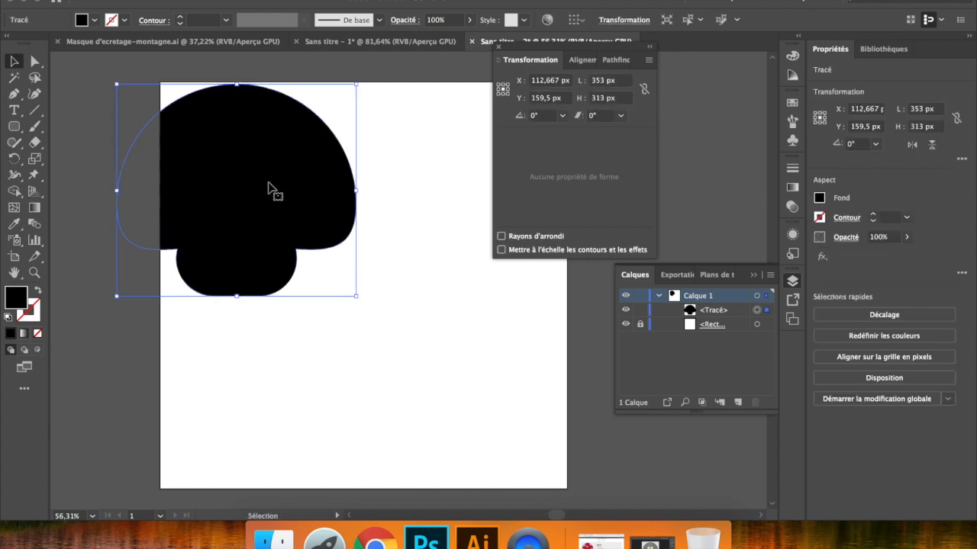
- Draw a rectangle about 386 × 400 px overlapping the mushroom's lower right and fill it with red #f20f45
left_click_drag(14, 126, 99, 124)
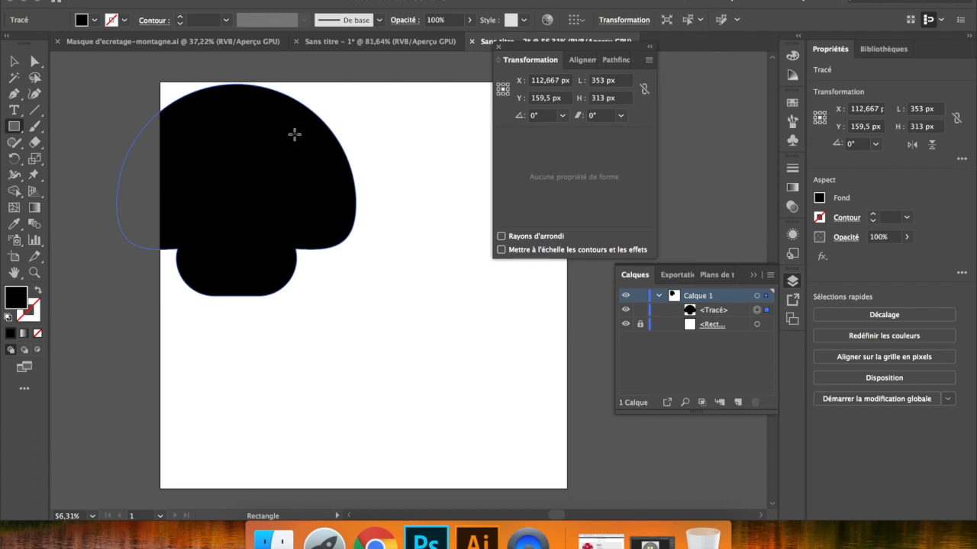
left_click_drag(269, 168, 531, 438)
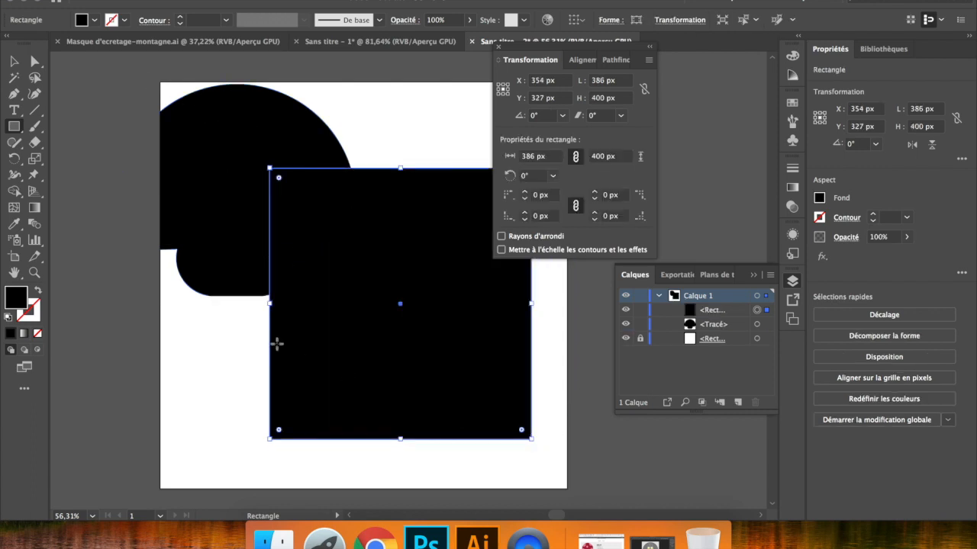
double_click(23, 297)
left_click(335, 168)
mouse_move(392, 170)
left_mouse_down()
mouse_move(392, 187)
mouse_move(394, 138)
left_mouse_up()
left_click(362, 139)
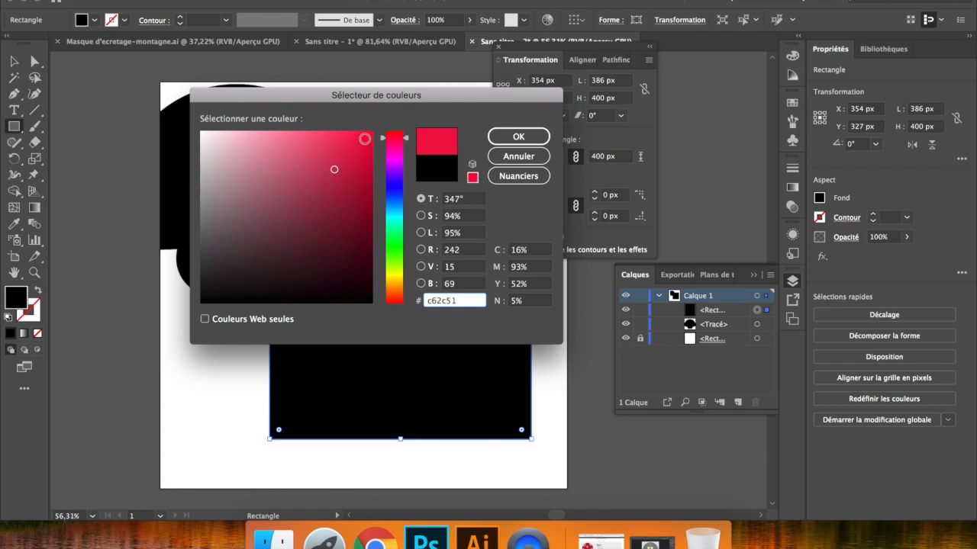
left_click(520, 138)
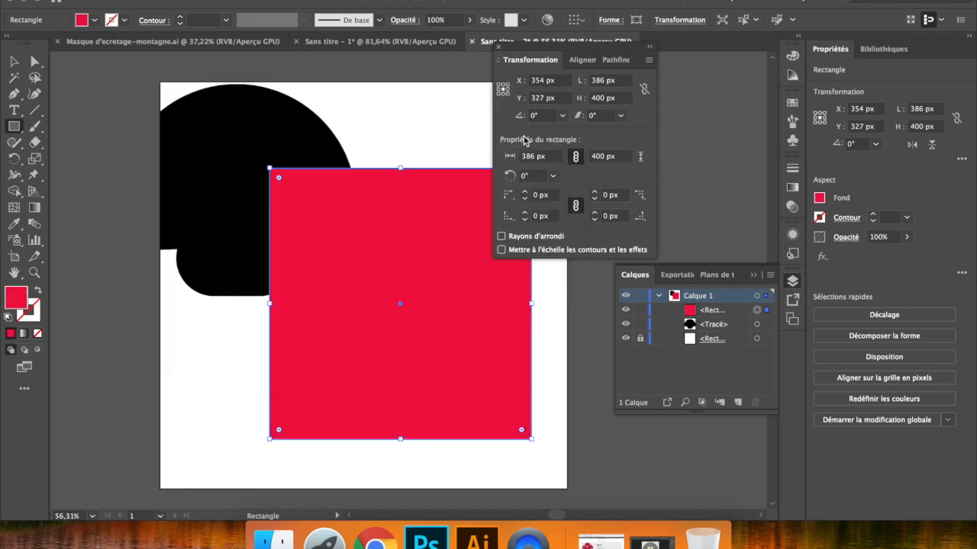
- Swap the rectangle's fill and stroke colors back and forth, ending with the red fill and no stroke
left_click(31, 313)
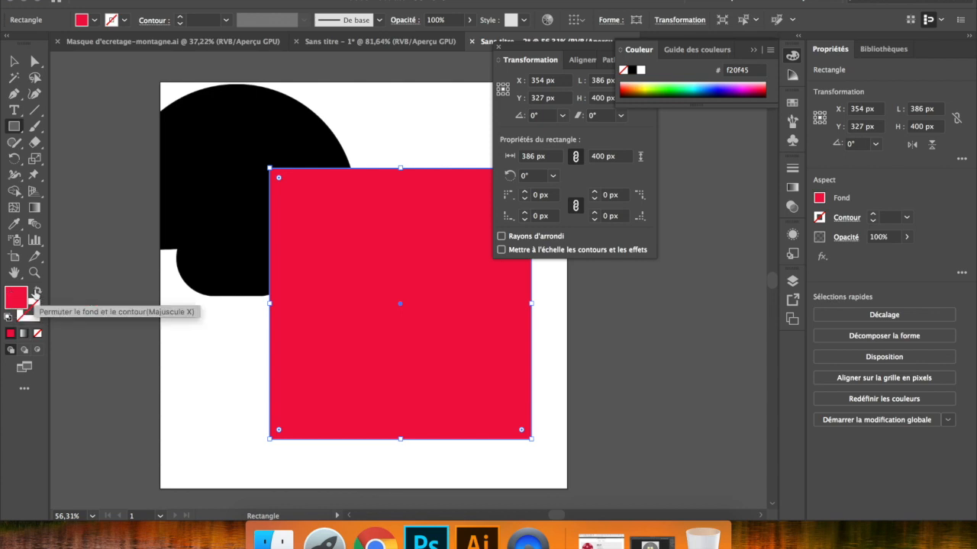
left_click(35, 296)
left_click(34, 296)
left_click(35, 296)
left_click(35, 296)
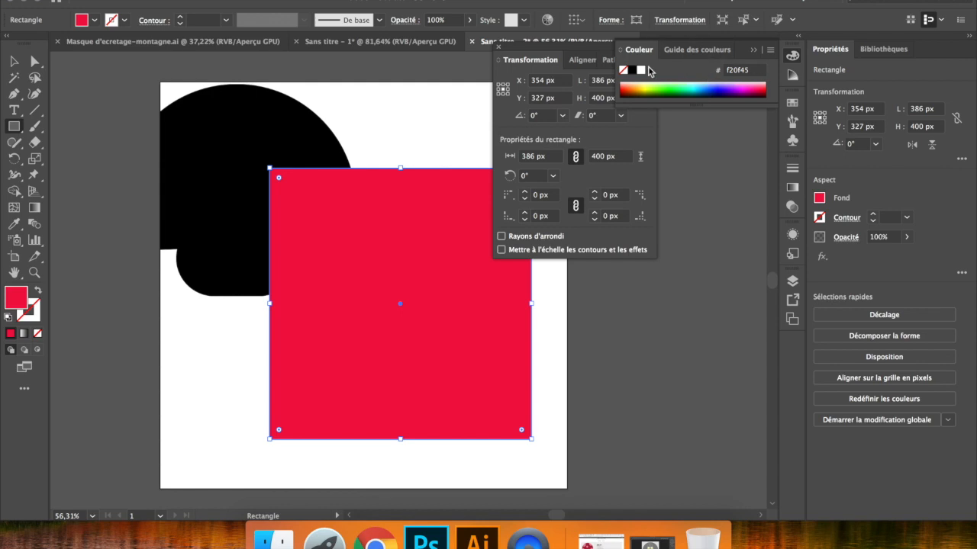
- Expand the color options to show the RGB sliders and review the available color modes
left_click(770, 51)
left_click(802, 52)
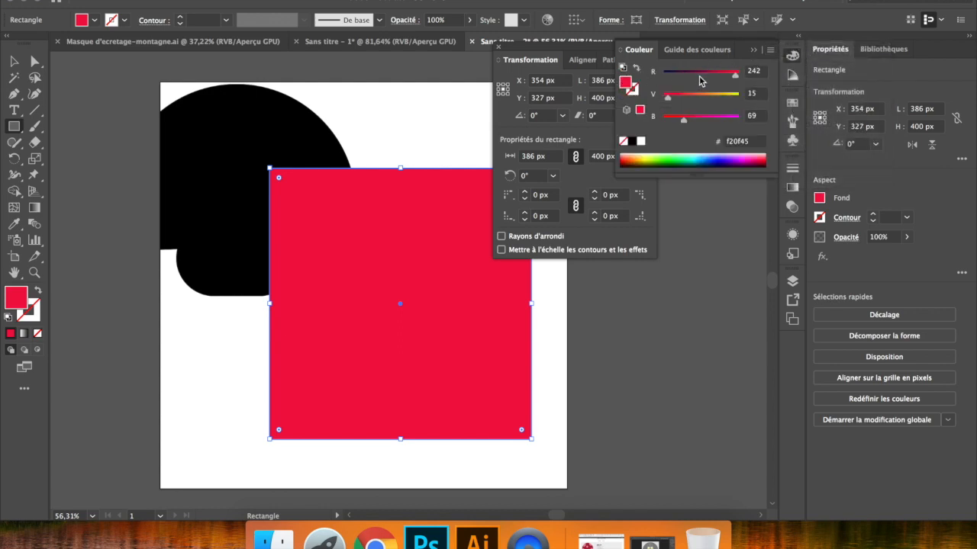
left_click(770, 50)
left_click(770, 51)
left_click(770, 51)
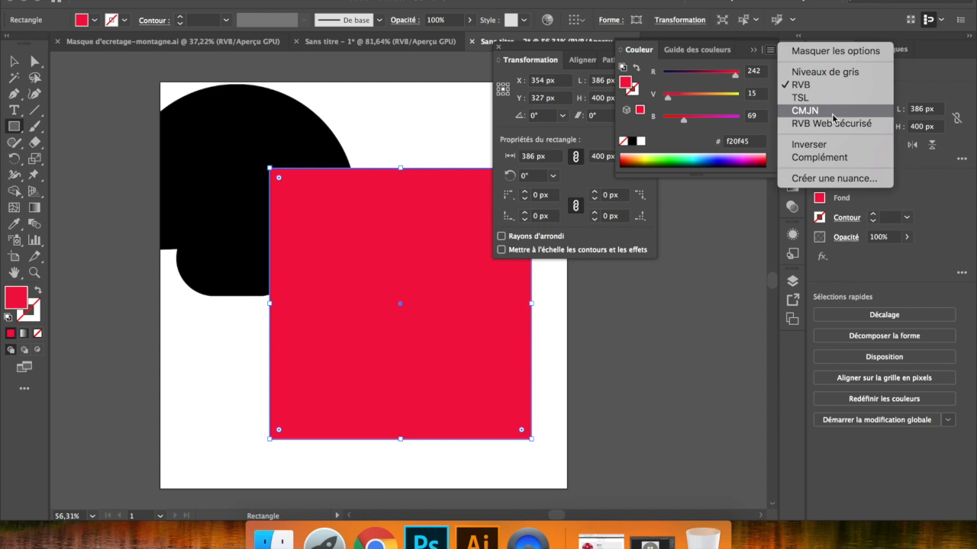
left_click(686, 132)
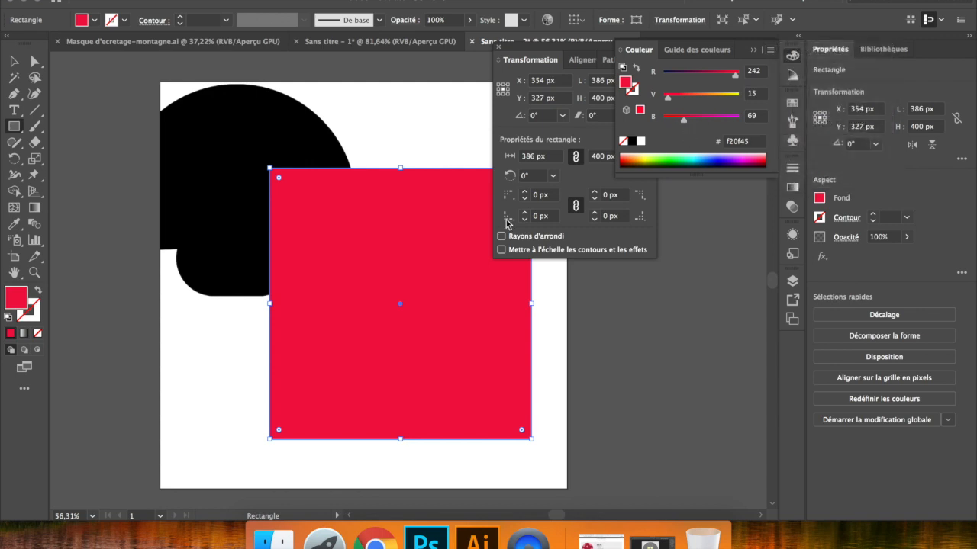
- Move the red rectangle to about X 311, Y 349 px and place a circle about 224 px wide over its upper-left corner
left_click_drag(398, 306, 365, 321)
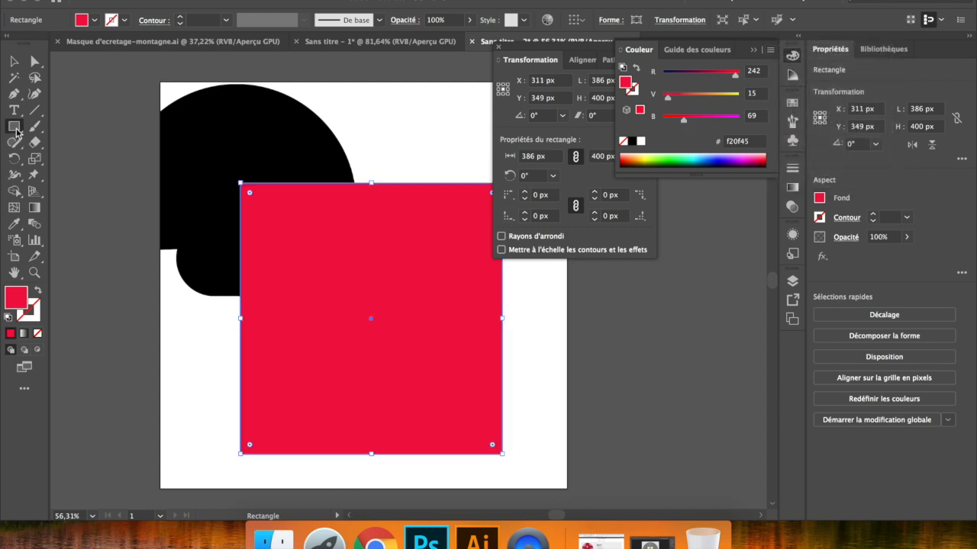
left_click(14, 126)
left_click(76, 159)
mouse_move(206, 180)
left_mouse_down()
mouse_move(279, 209)
mouse_move(358, 268)
mouse_move(358, 332)
left_mouse_up()
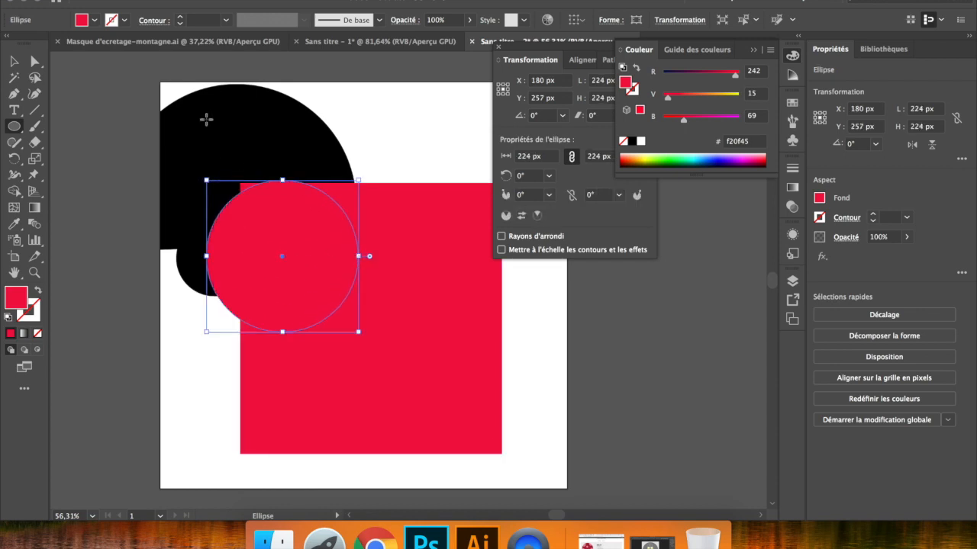
left_click(16, 63)
left_click_drag(301, 298, 297, 273)
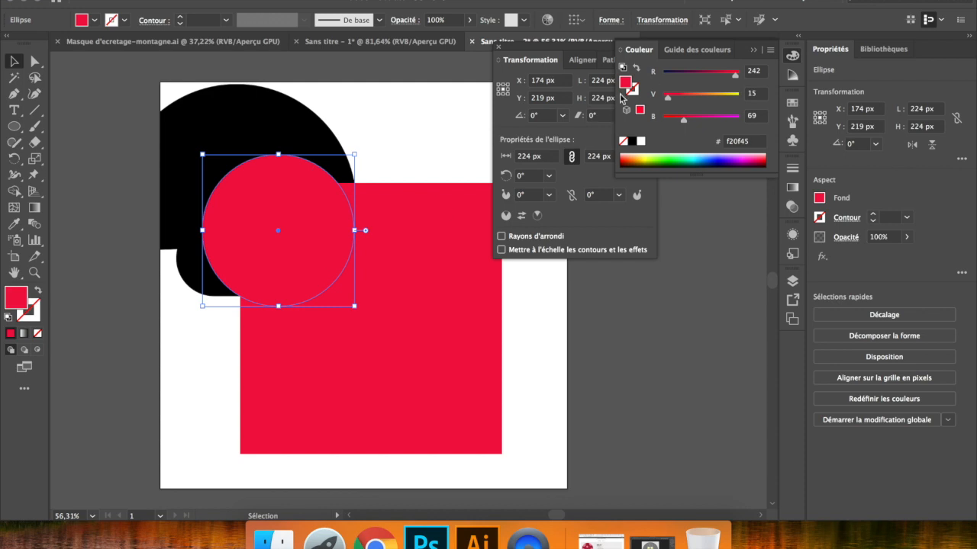
- Fill the circle with pink #ed69be and scale it down proportionally to about 181 px
left_click_drag(696, 121, 708, 121)
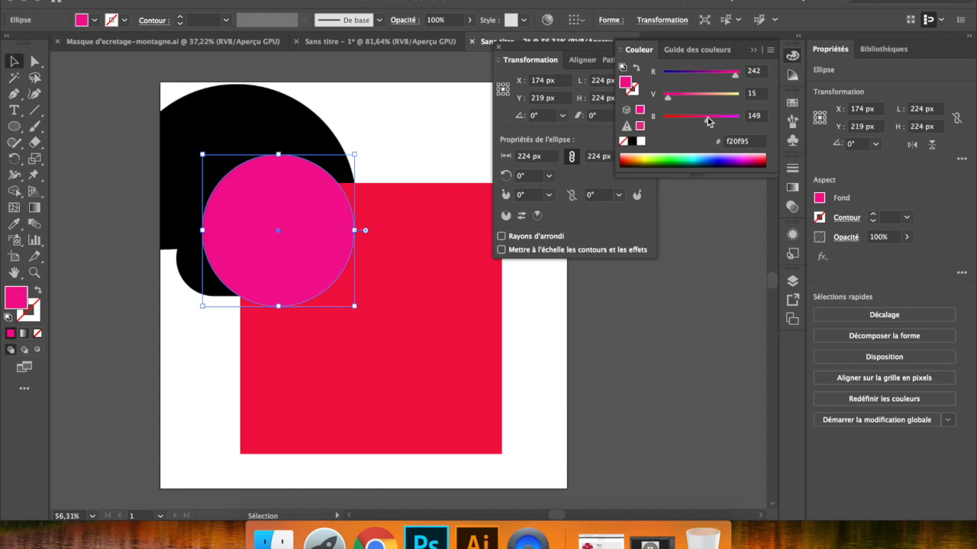
double_click(625, 82)
left_click_drag(312, 168, 297, 141)
left_click(514, 141)
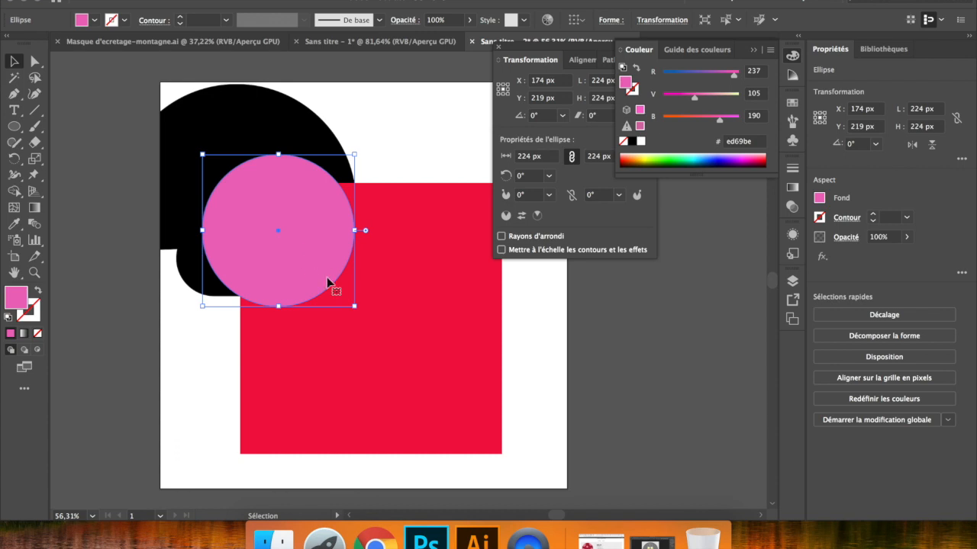
left_click_drag(354, 306, 322, 282)
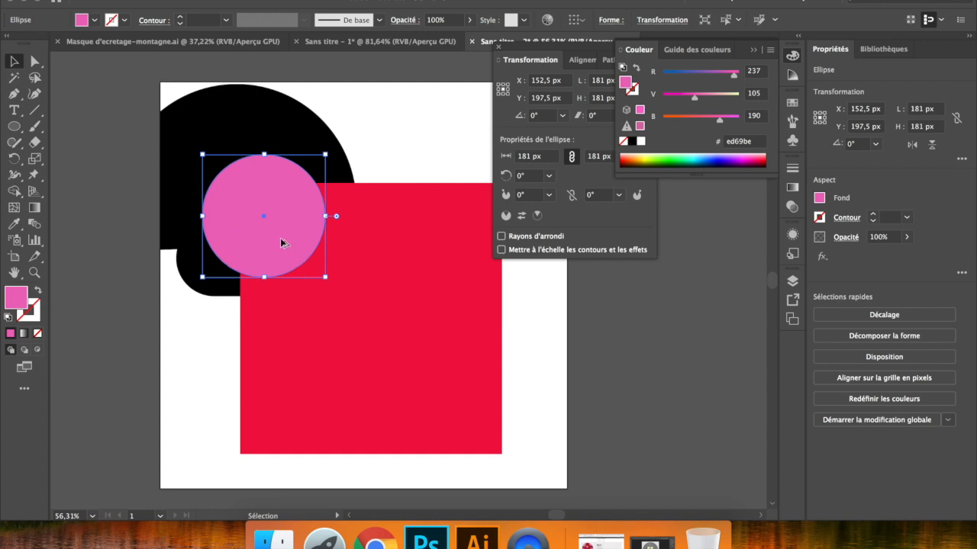
- Show the layers, duplicate the pink circle three times, then shrink the upper-right copy and place it over the rectangle's upper edge
left_click(792, 280)
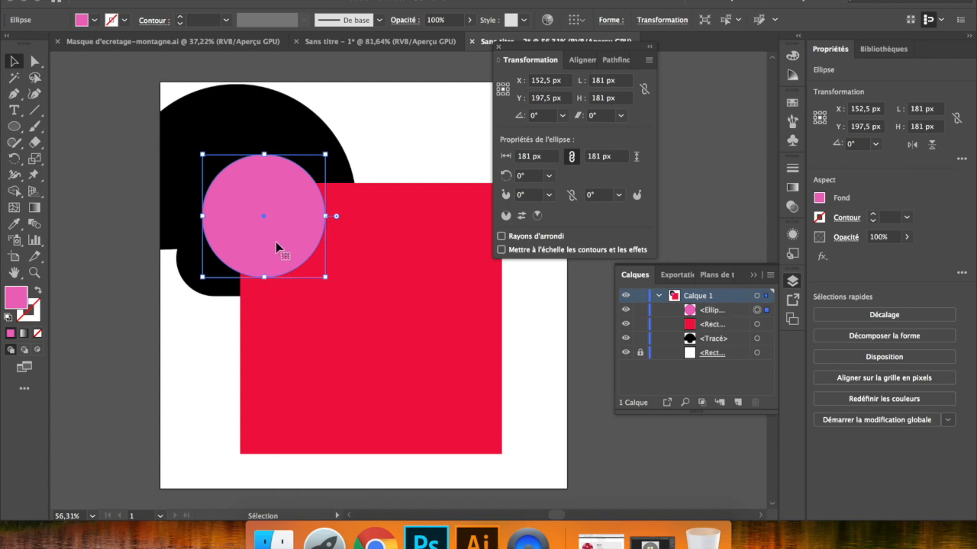
left_click_drag(276, 243, 385, 223)
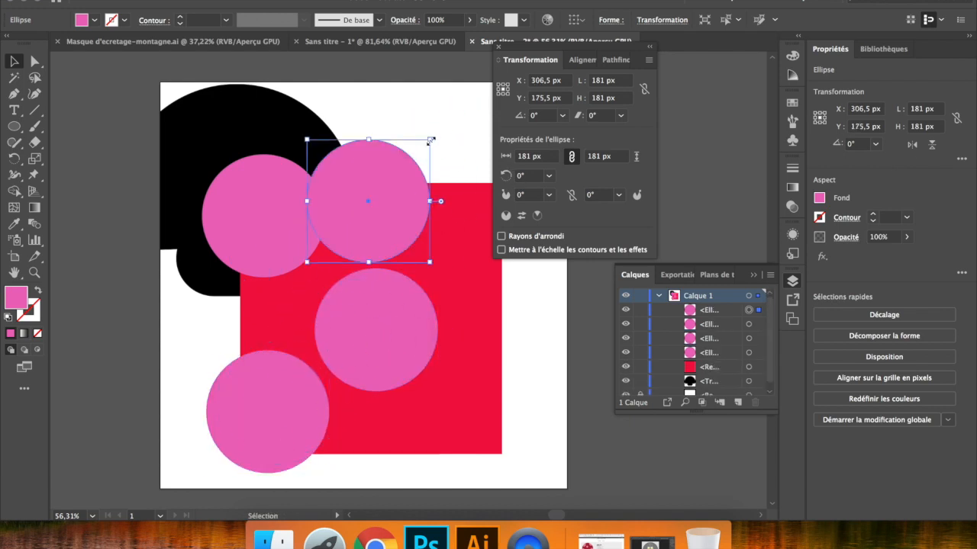
left_click_drag(431, 139, 380, 188)
left_click_drag(347, 250, 420, 217)
- Scale the middle circle to about 147 px and place it near the red rectangle's center
left_click(382, 371)
left_click_drag(435, 271, 413, 294)
left_click_drag(392, 353, 392, 320)
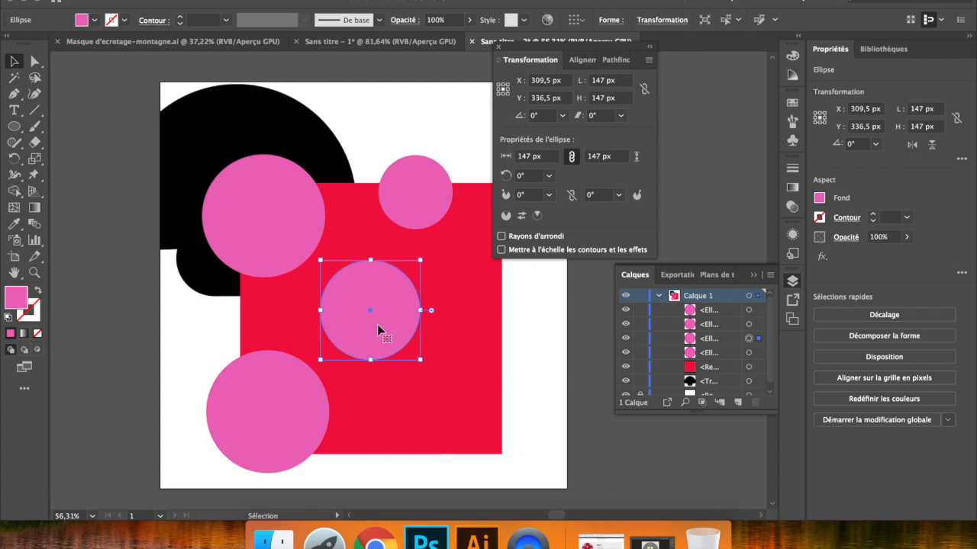
- Duplicate the middle circle onto the rectangle's lower-right corner and scale the copy to about 155 px
left_click_drag(376, 324, 480, 432)
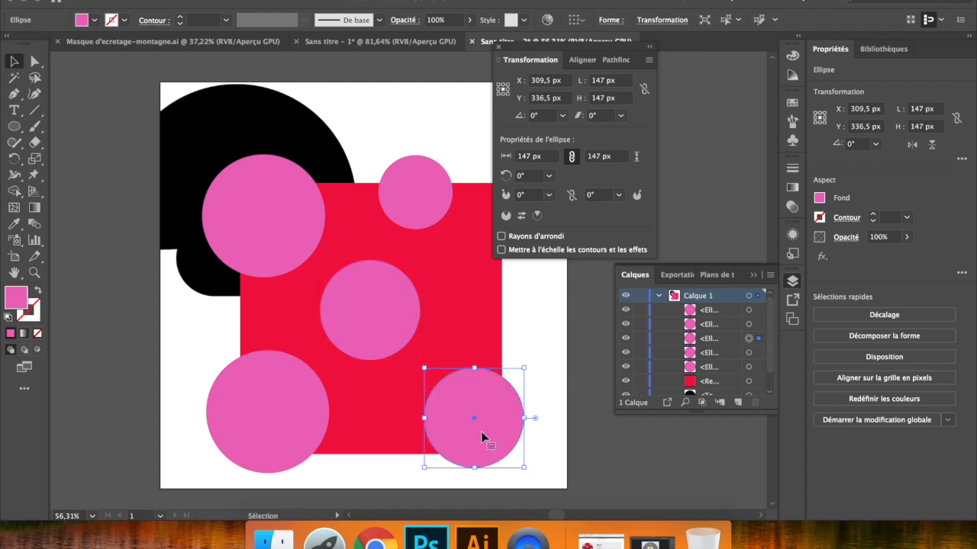
left_click_drag(523, 366, 528, 364)
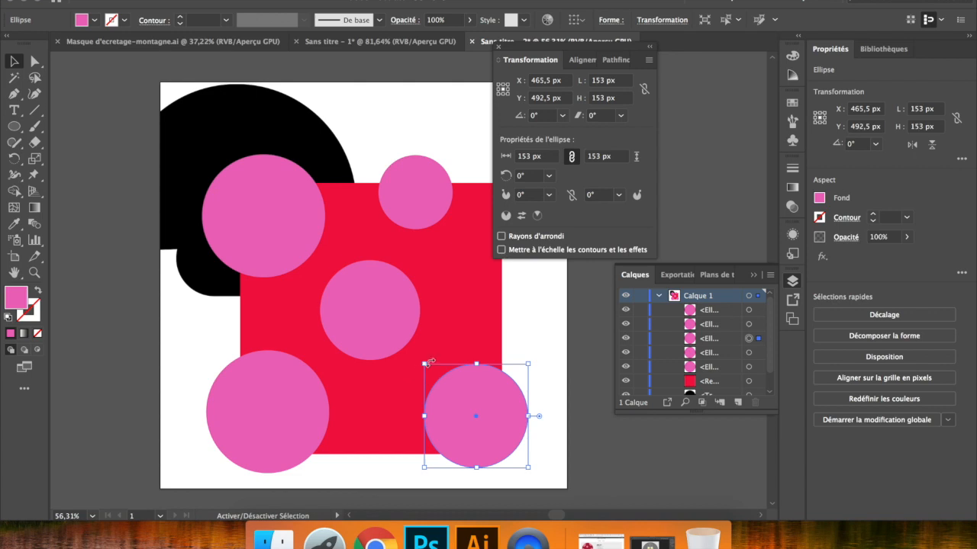
left_click_drag(424, 364, 422, 362)
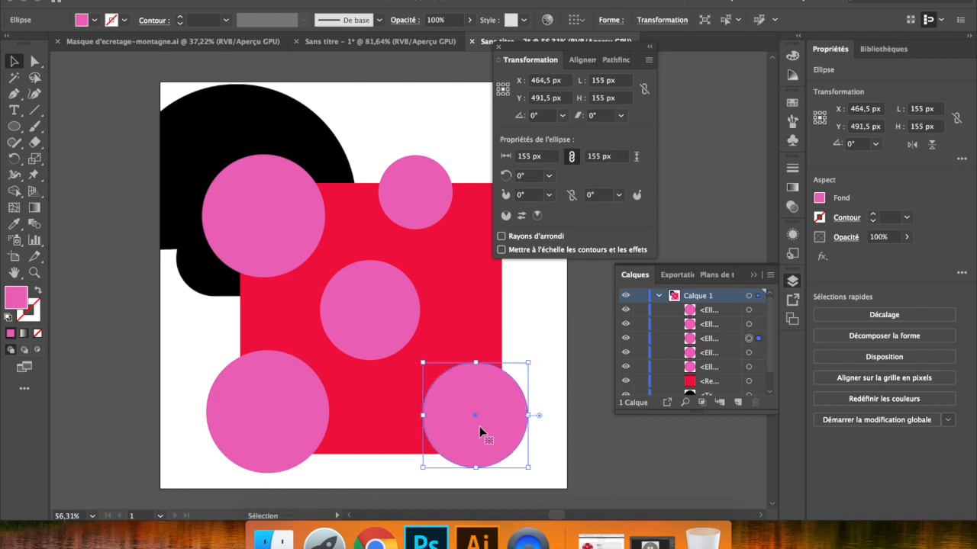
left_click_drag(535, 359, 418, 400)
- Move the lower-left circle slightly down and shift the black mushroom to about X 159, Y 138 px
left_click(285, 410)
left_click_drag(288, 390, 283, 411)
left_click(227, 132)
left_click_drag(235, 135, 305, 136)
- Select the five pink circles and the red rectangle and move them together to about X 370, Y 372 px
left_click(283, 220)
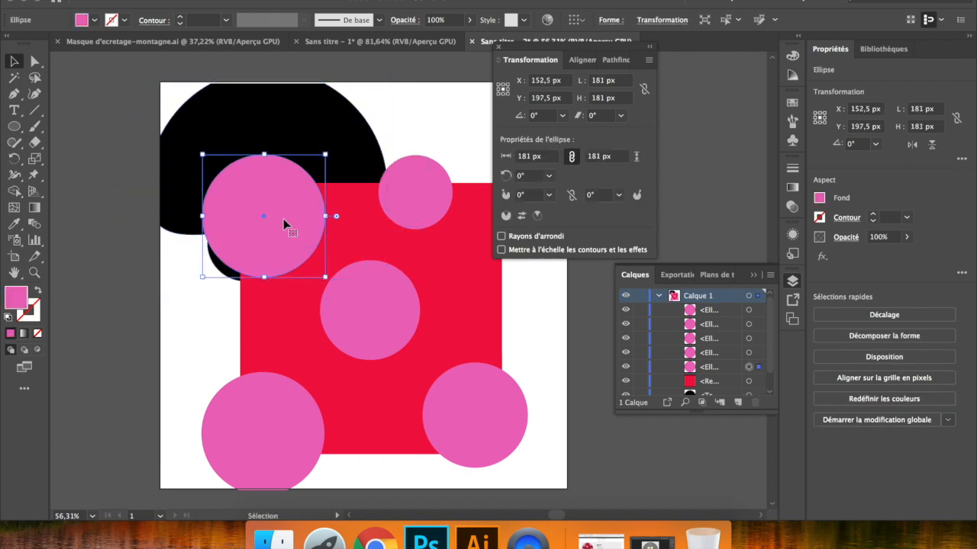
left_click(370, 329, "shift")
left_click(435, 214, "shift")
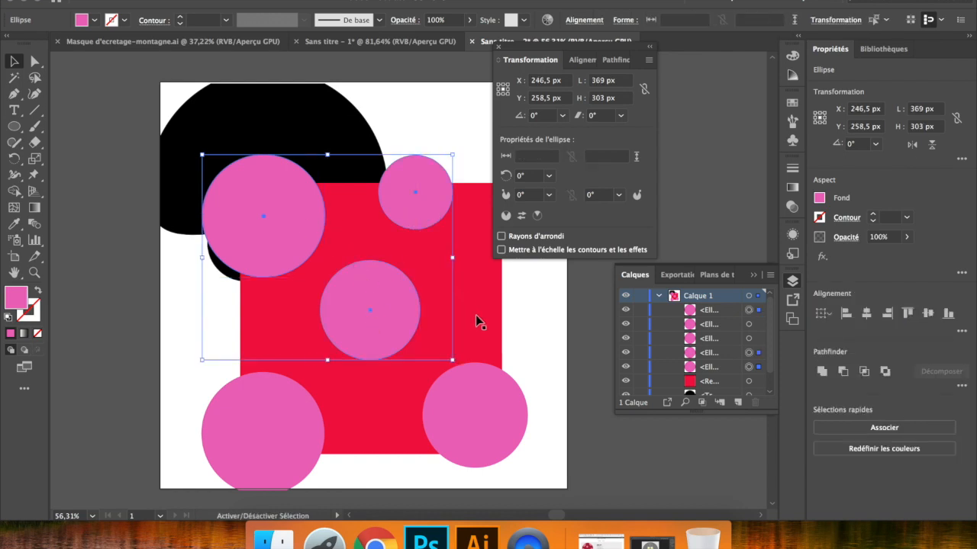
left_click(476, 409, "shift")
left_click(337, 435, "shift")
left_click(288, 445, "shift")
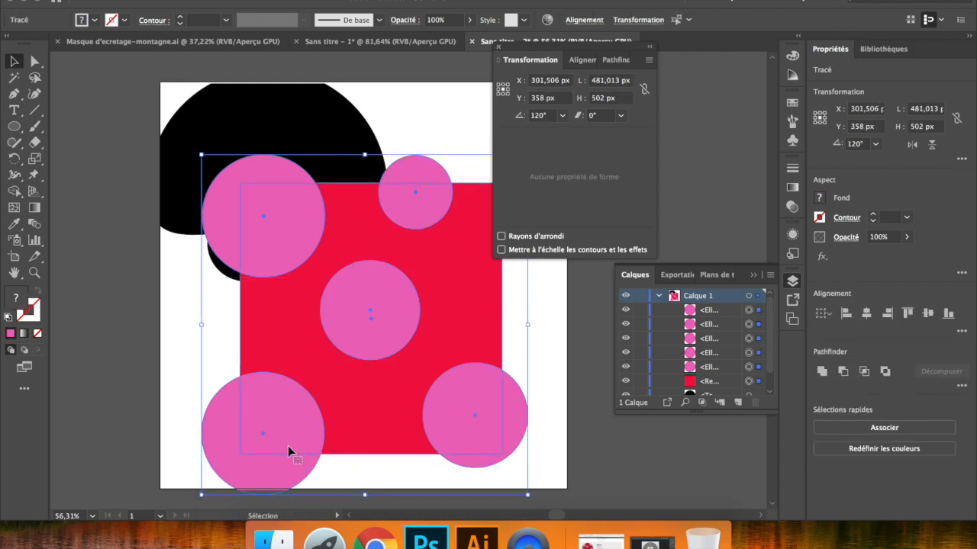
left_click_drag(389, 325, 424, 338)
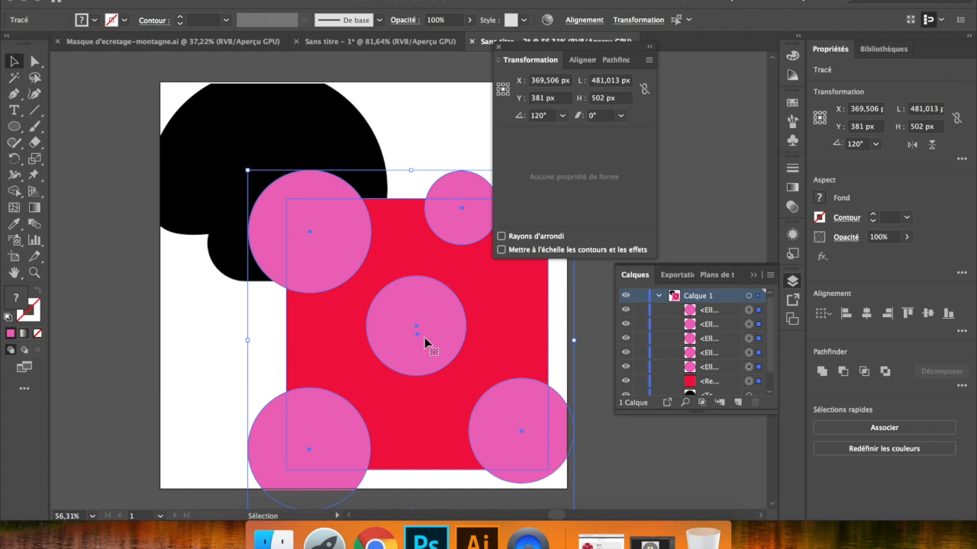
left_click_drag(437, 326, 436, 321)
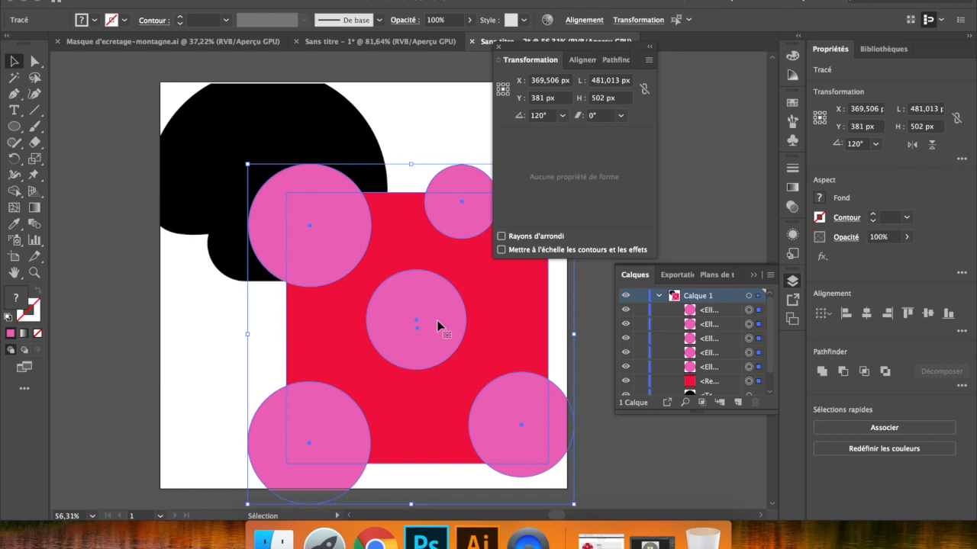
- Group the circles with the red rectangle and move the group to about X 366, Y 353 px
right_click(439, 327)
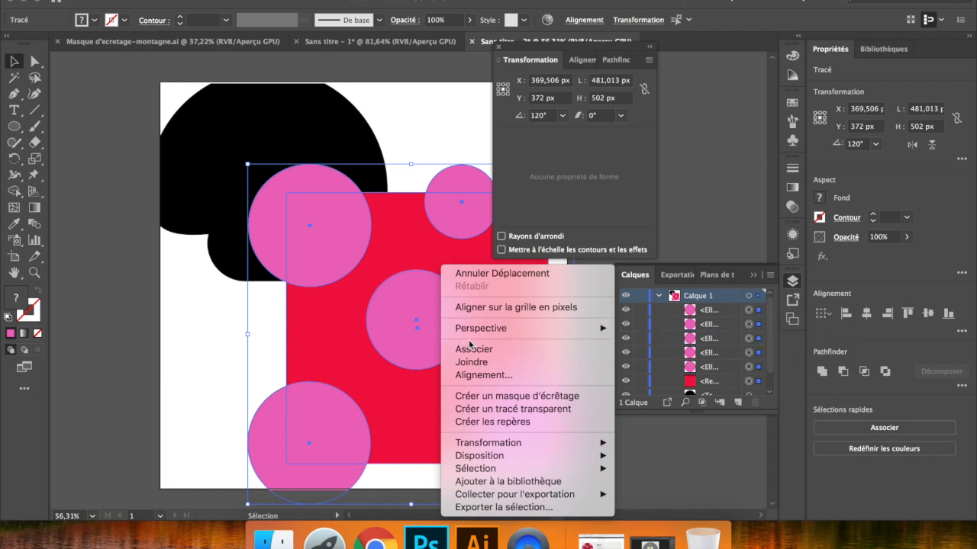
left_click(534, 351)
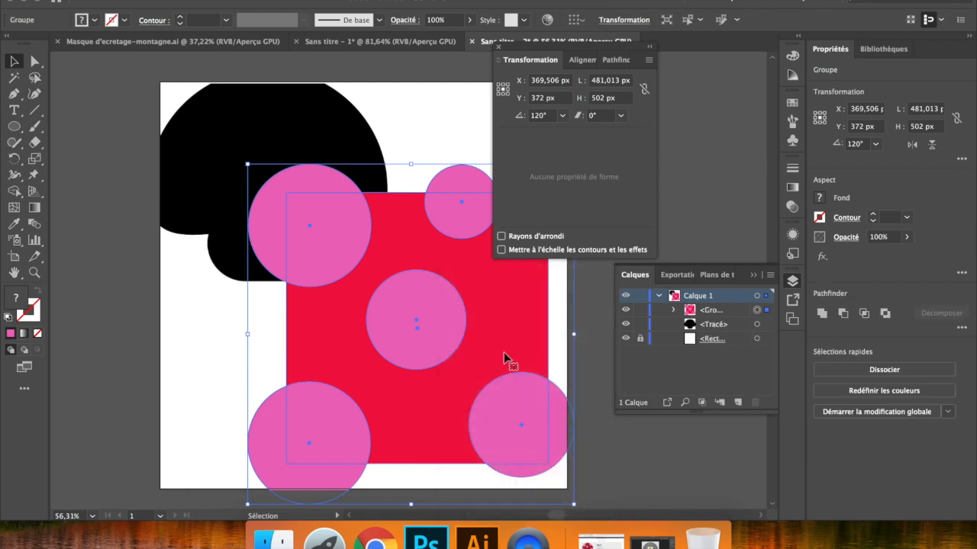
left_click_drag(499, 344, 513, 374)
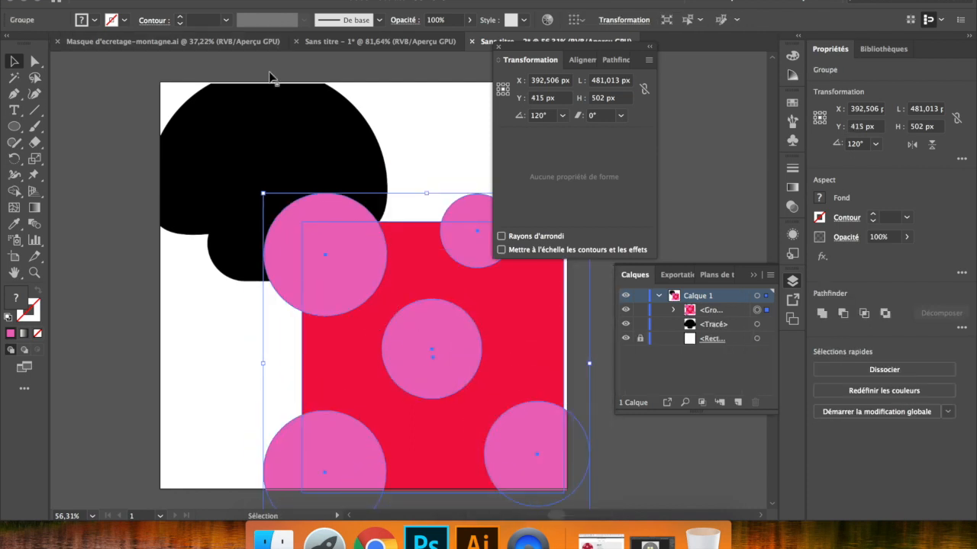
left_click(272, 123)
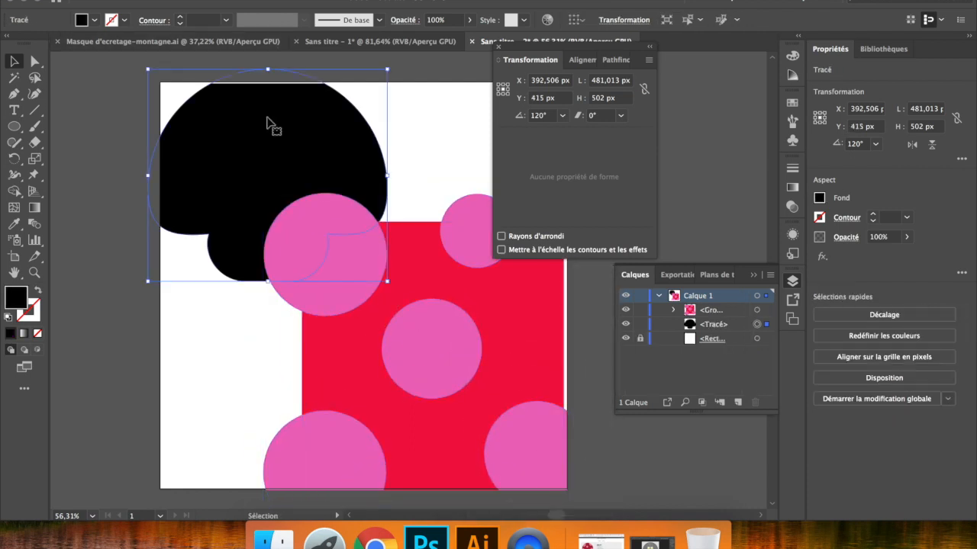
left_click(432, 323)
left_click_drag(451, 343, 432, 299)
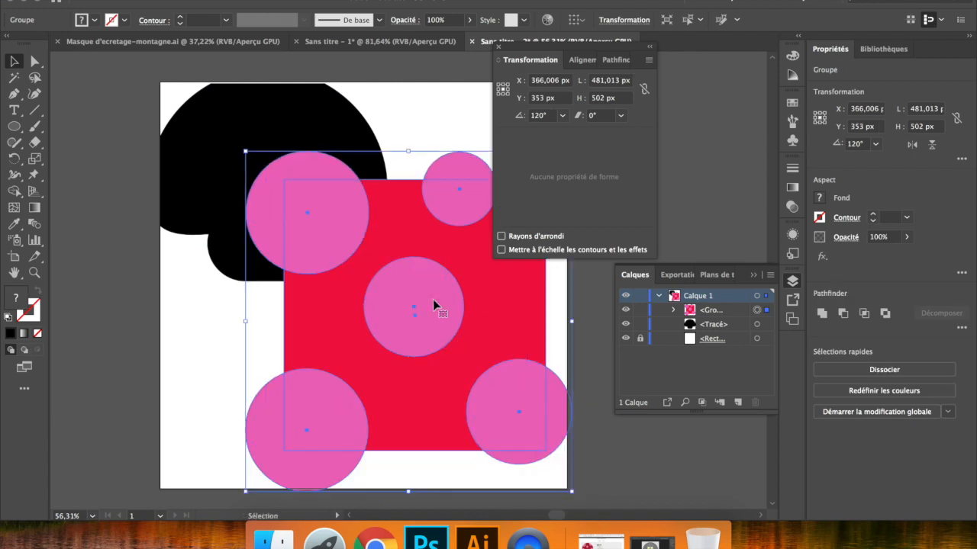
- Bring the mushroom to the front, position it and the patterned group near the artboard's center, and clear the selection
left_click(318, 125)
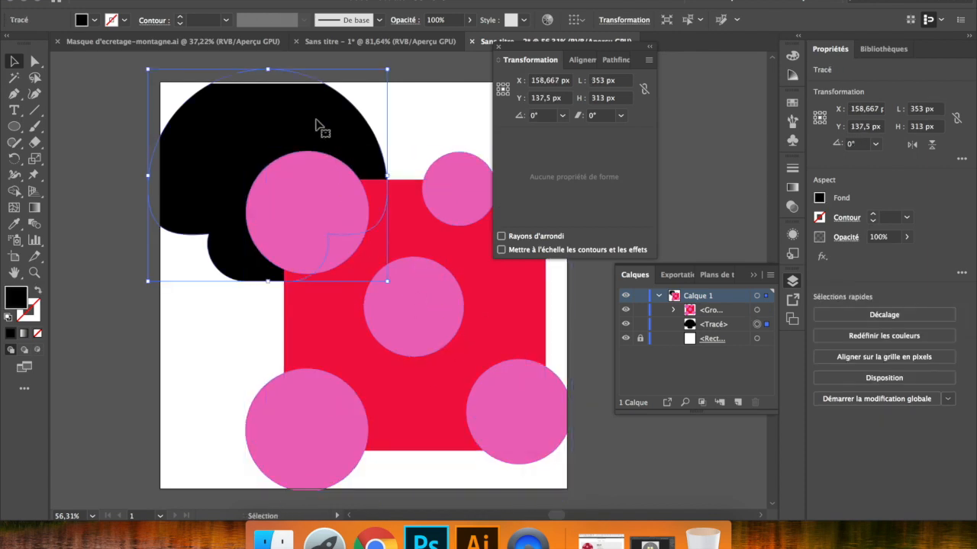
right_click(317, 123)
mouse_move(410, 329)
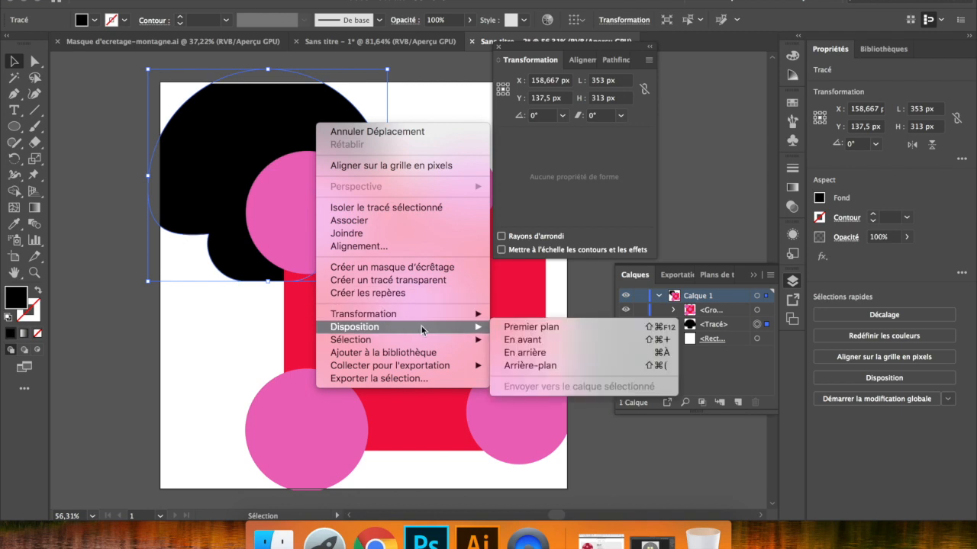
left_click(507, 328)
left_click_drag(301, 211, 355, 288)
key("super+a")
left_click(524, 339)
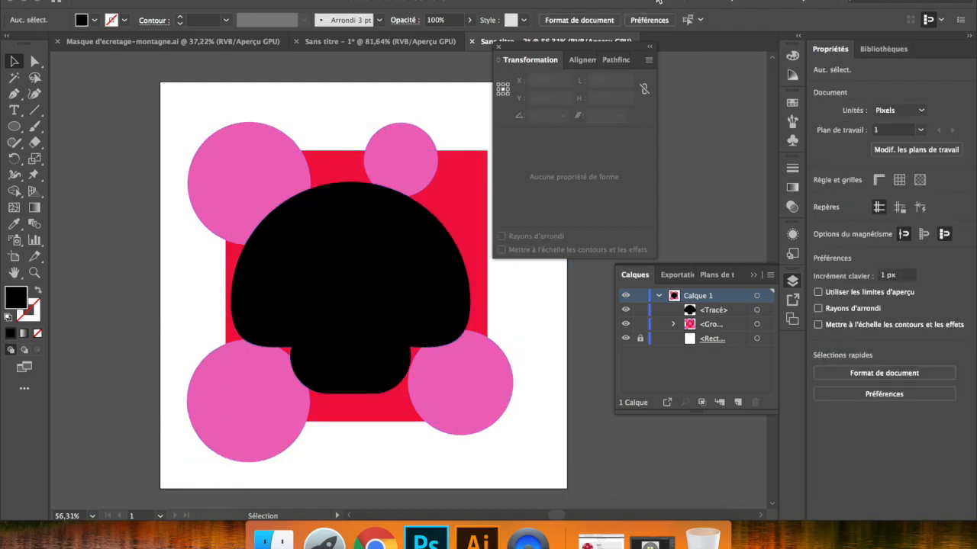
- Collapse the floating Transform panel group and move the mushroom over the patterned group to about X 266, Y 271 px
left_click(649, 47)
left_click(420, 272)
left_click_drag(343, 285, 365, 276)
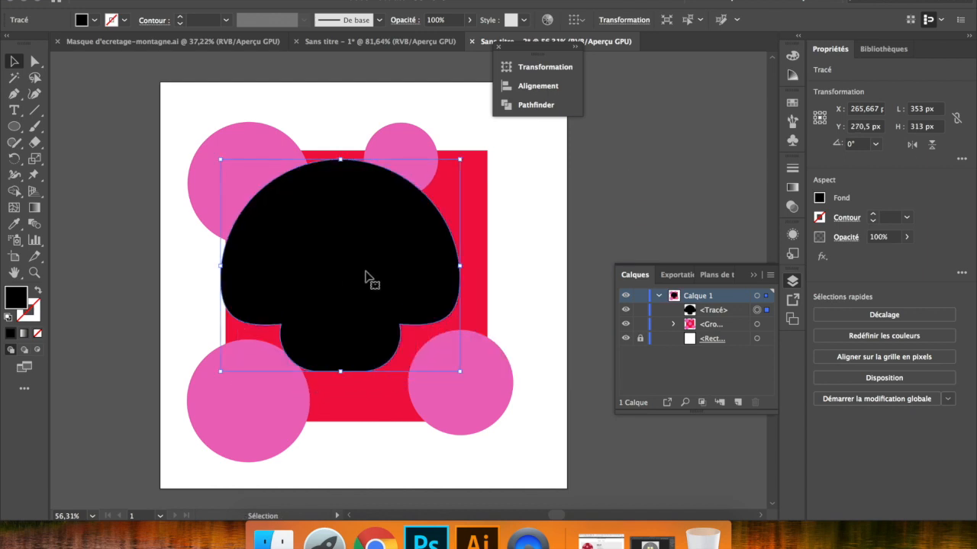
- Inside the pattern group, move the lower-right, centre and lower-left circles inward, placing the lower-left one at about X 133, Y 414 px; exit isolation
left_click(474, 379)
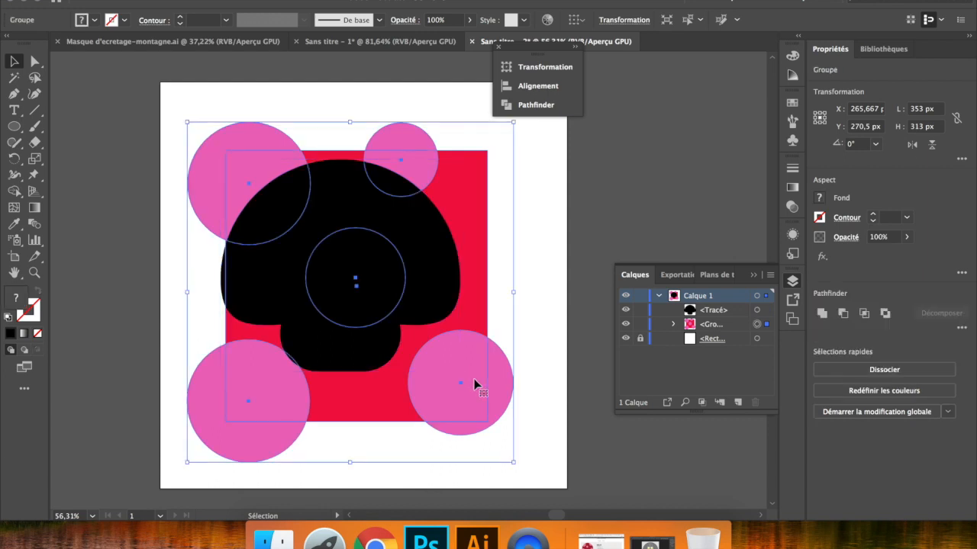
double_click(474, 378)
left_click_drag(479, 384, 448, 363)
left_click_drag(356, 278, 350, 272)
left_click_drag(276, 360, 269, 340)
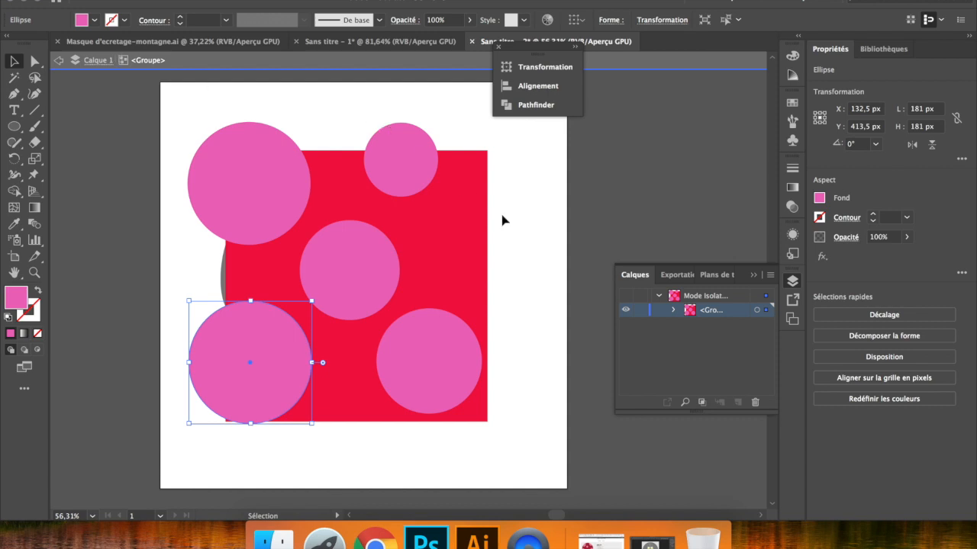
double_click(651, 197)
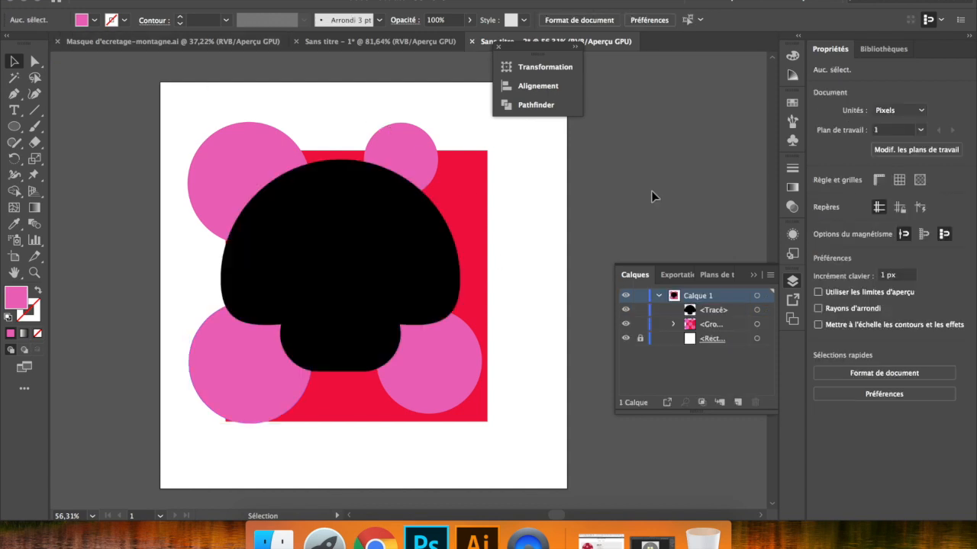
- Move the mushroom over the pattern at about X 282, Y 264 px and create a clipping mask from both objects
left_click_drag(349, 267, 322, 232)
left_click(356, 237)
left_click_drag(313, 123, 382, 342)
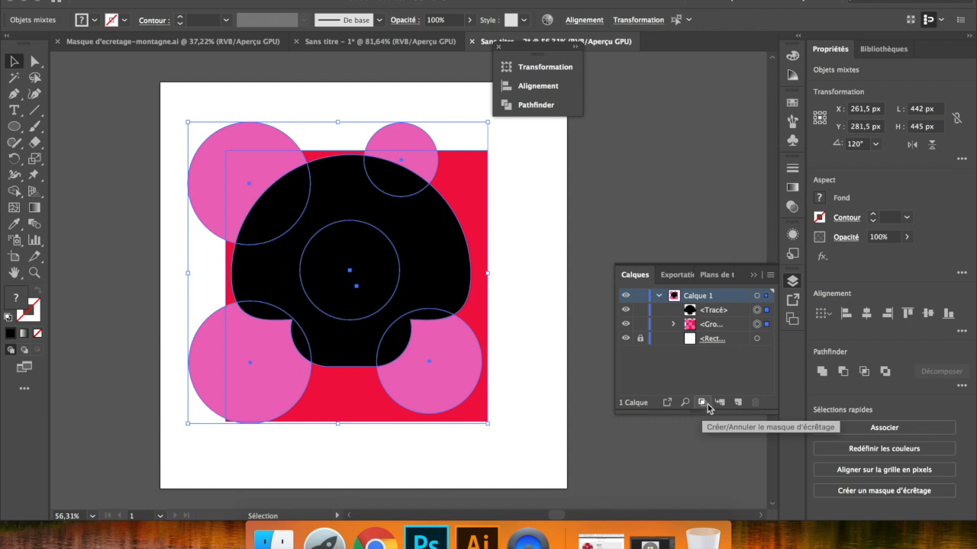
right_click(421, 270)
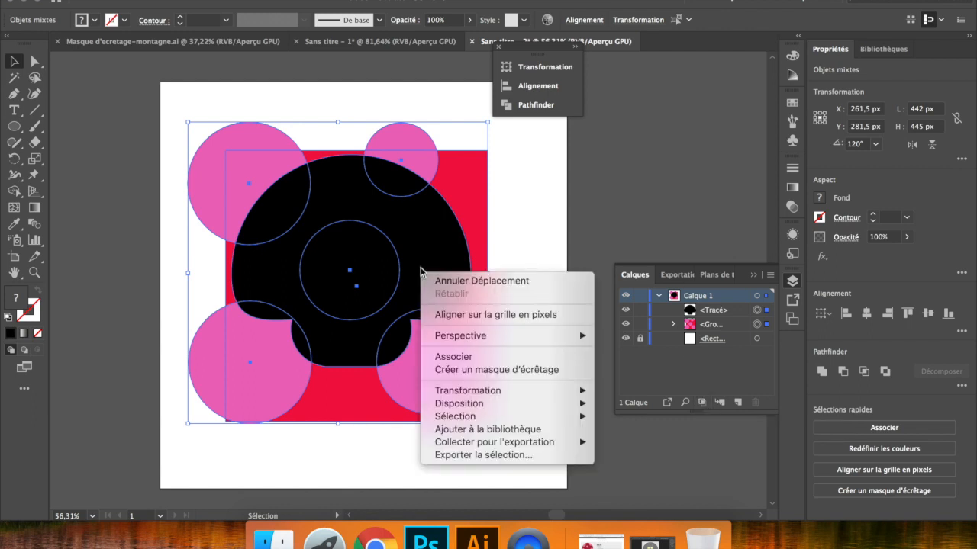
left_click(506, 369)
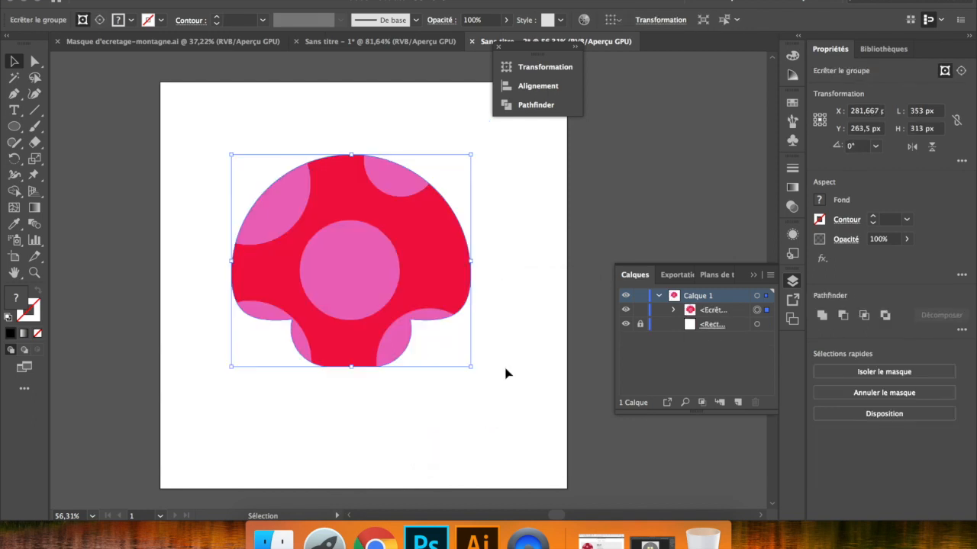
- Move the clipped mushroom to about X 270, Y 194 px and reposition the lower-right, centre and upper-left dots inside it with Direct Selection
left_click(507, 374)
left_click_drag(414, 270, 405, 218)
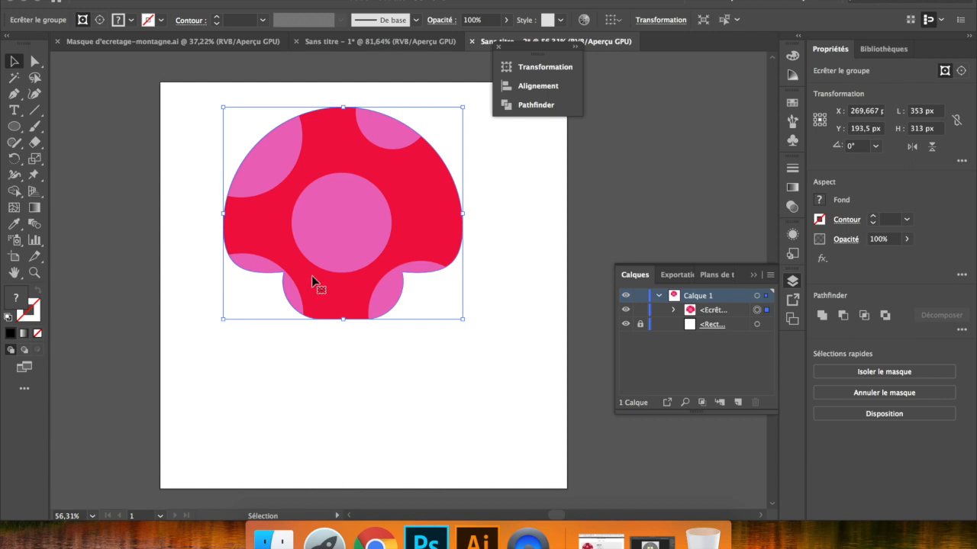
left_click(34, 63)
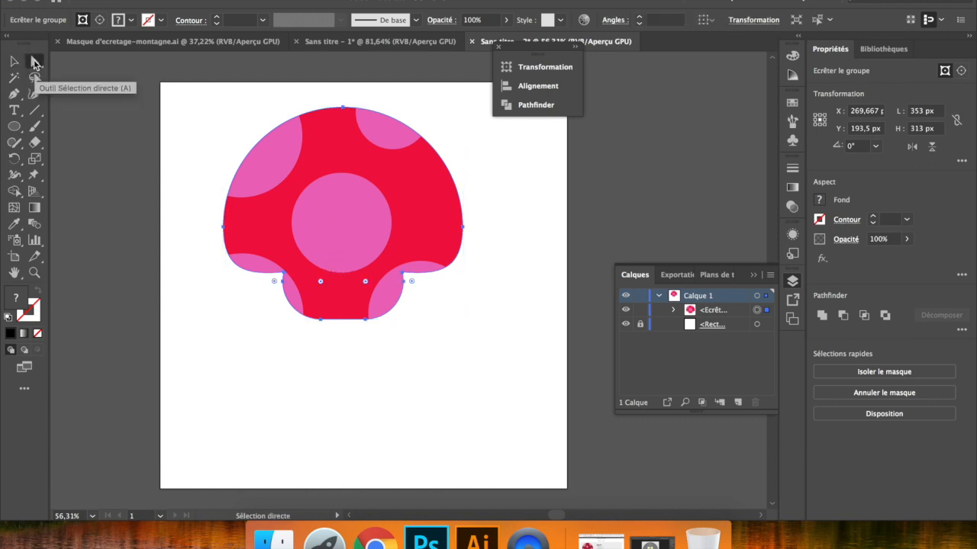
left_click(448, 371)
left_click(379, 296)
left_click_drag(380, 296, 424, 241)
left_click(357, 235)
left_click_drag(360, 239, 278, 180)
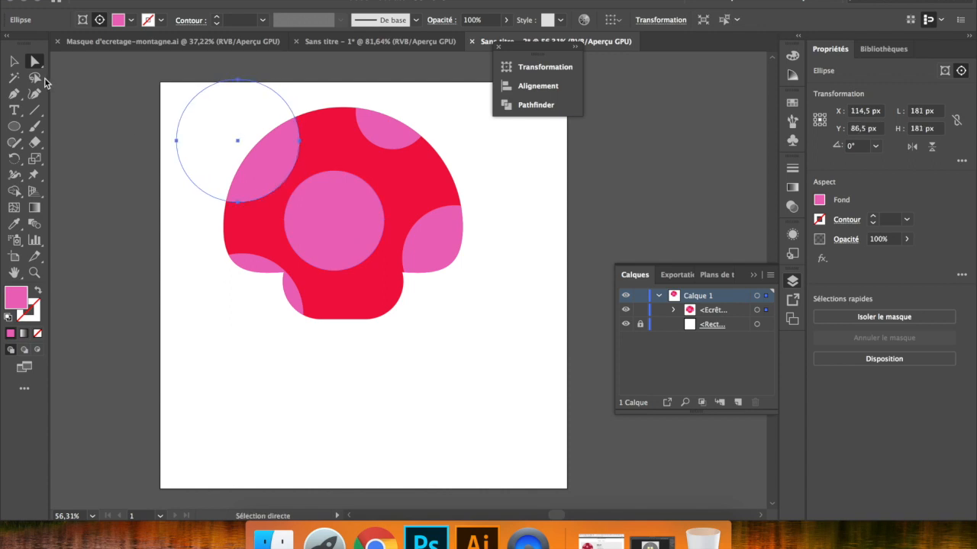
- Isolate the pattern group inside the clipping mask, raise the lower-left circle, shrink the centre circle to 105 px, and exit isolation
left_click(17, 64)
double_click(354, 217)
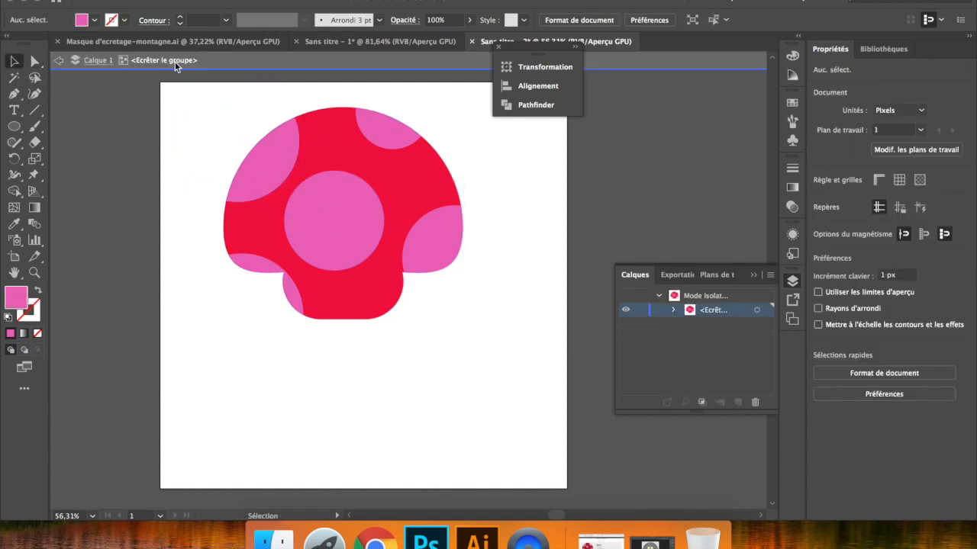
double_click(336, 225)
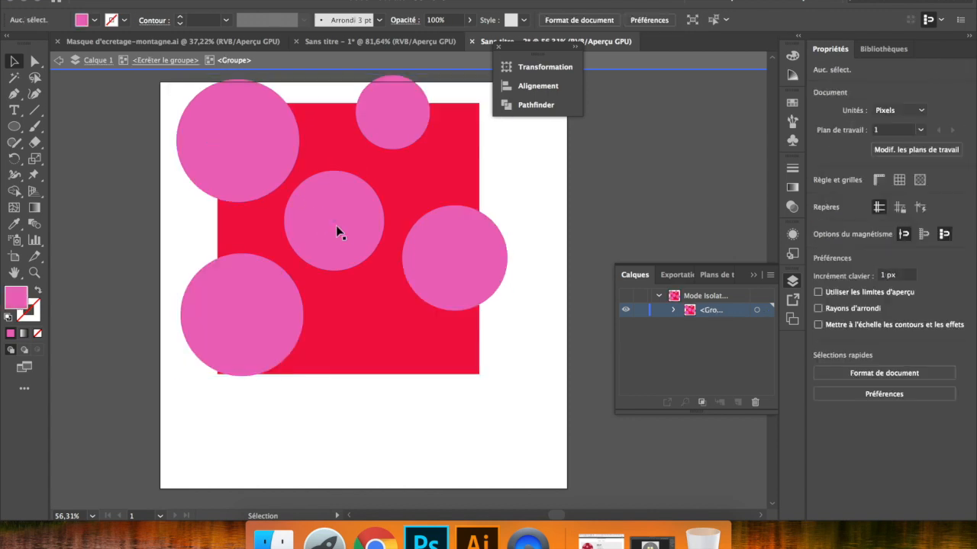
left_click(336, 226)
left_click_drag(284, 317, 292, 299)
left_click(342, 257)
left_click_drag(383, 270, 340, 223)
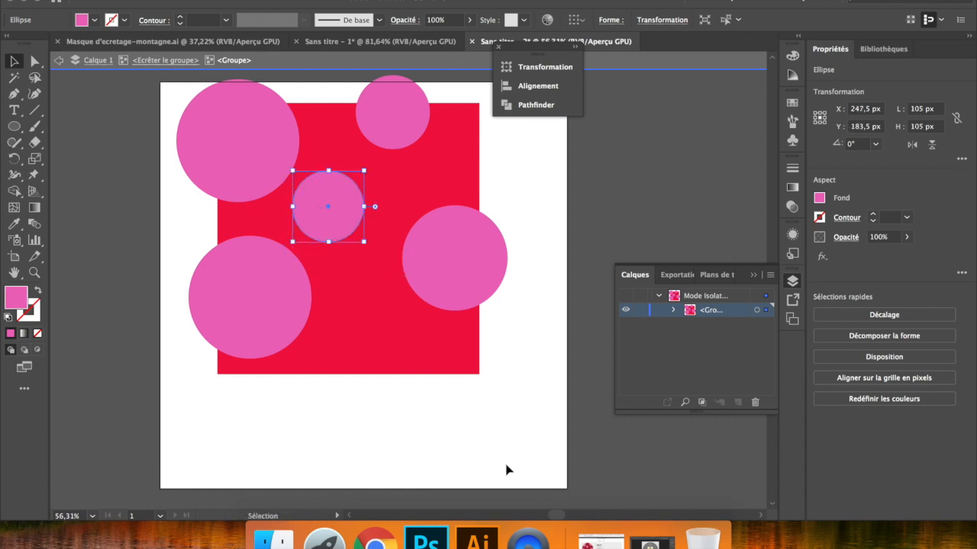
left_click(604, 206)
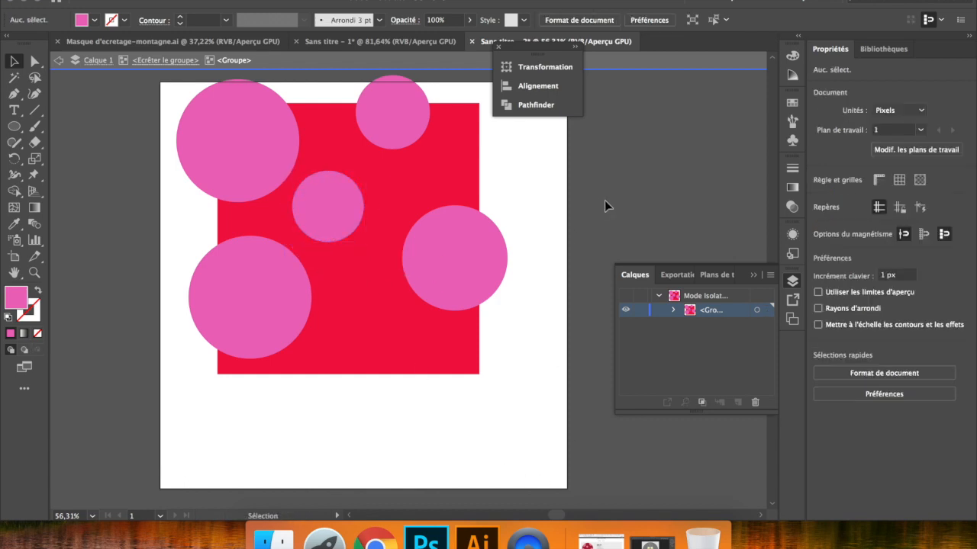
double_click(605, 206)
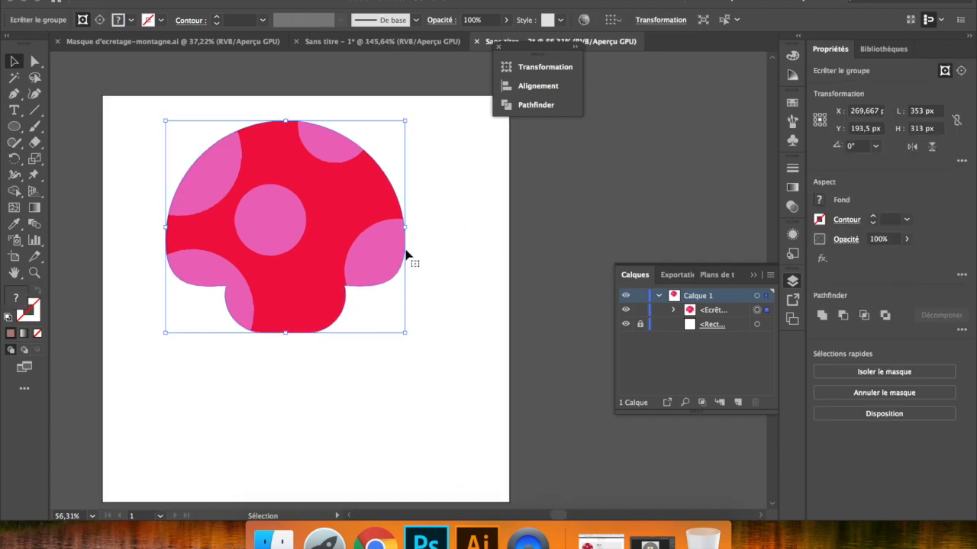
- Cut the clipped mushroom from the artboard
left_click(426, 251)
left_click(355, 232)
key("ctrl+x")
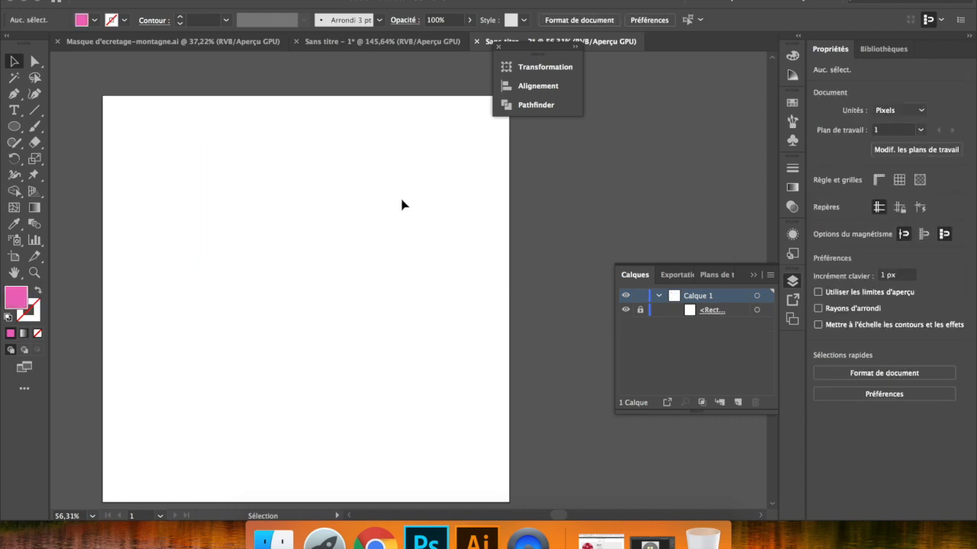
- Switch to the Sans titre - 1 document and reposition the lone clipped cap and the complete mushroom with its stem
left_click(410, 44)
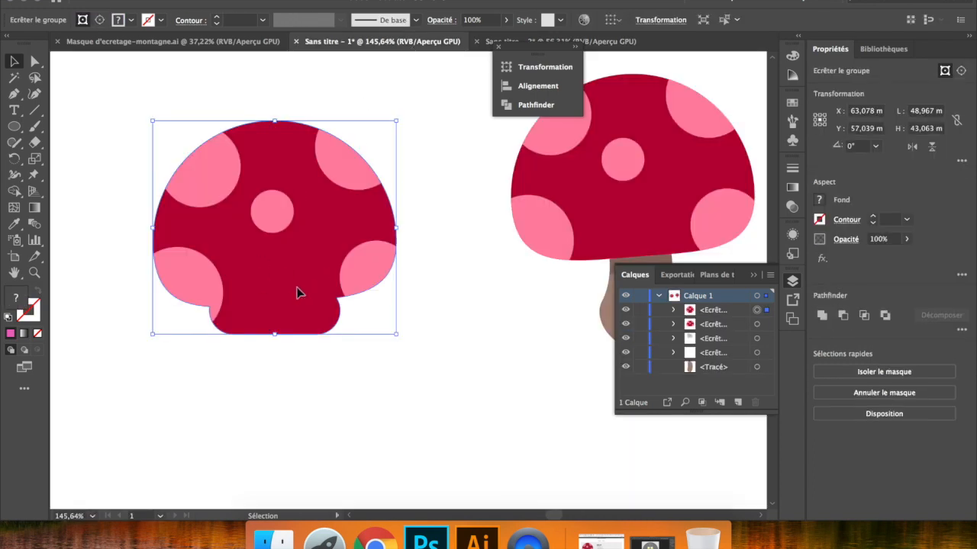
left_click_drag(315, 292, 303, 269)
scroll(306, 270, "right", 4)
left_click(506, 300)
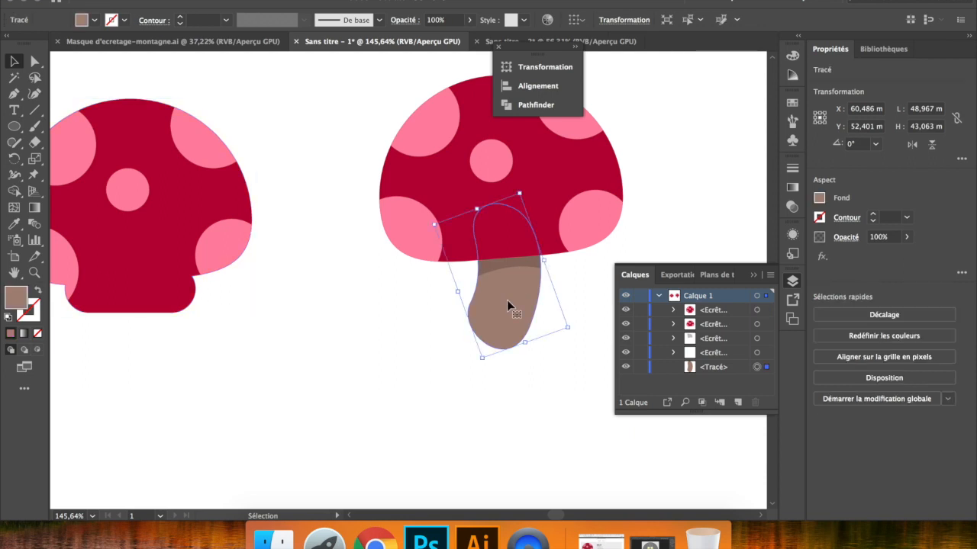
left_click_drag(677, 241, 383, 209)
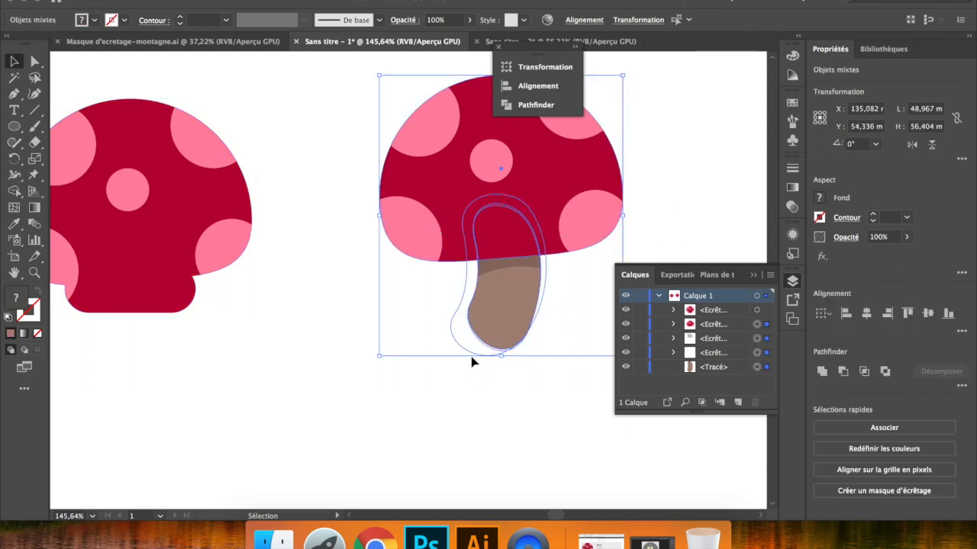
left_click_drag(505, 269, 444, 299)
left_click(473, 435)
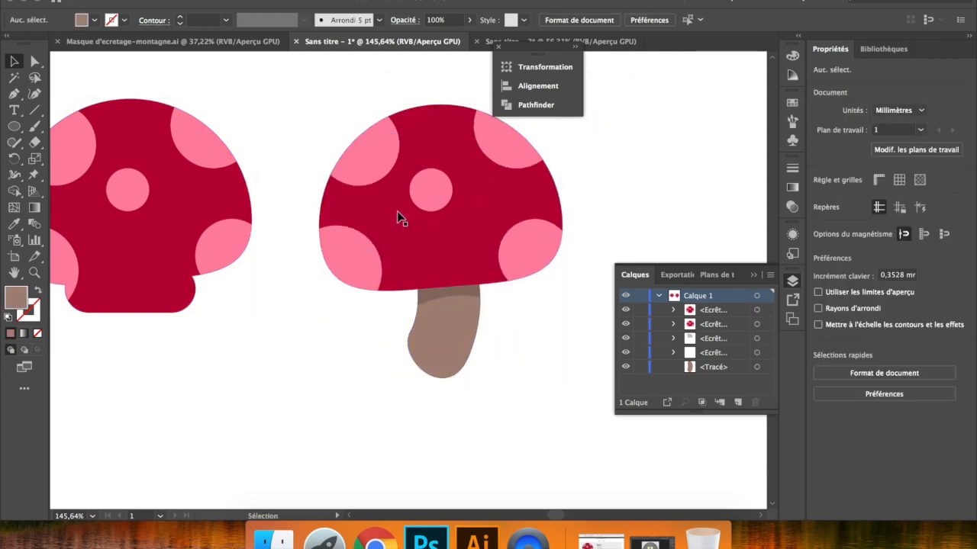
left_click(528, 538)
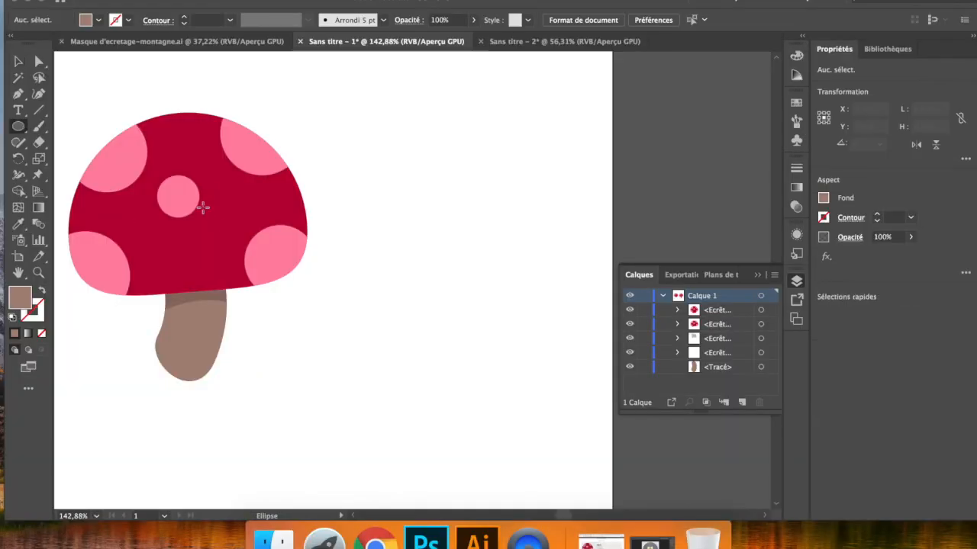
- Draw a circle about 47.8 mm wide beside the mushroom and raise its bottom anchor to about Y 68 mm to form a cap
left_click_drag(349, 119, 585, 289)
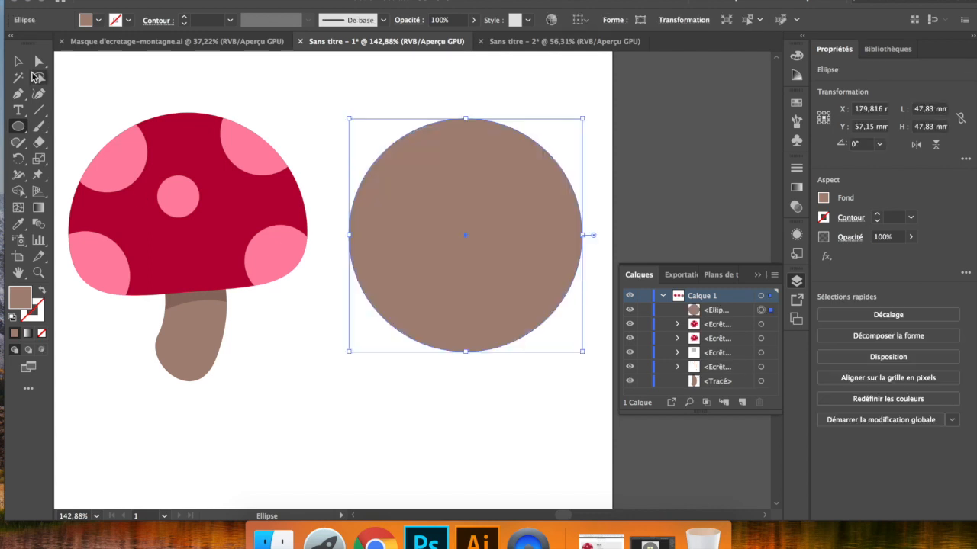
left_click(39, 63)
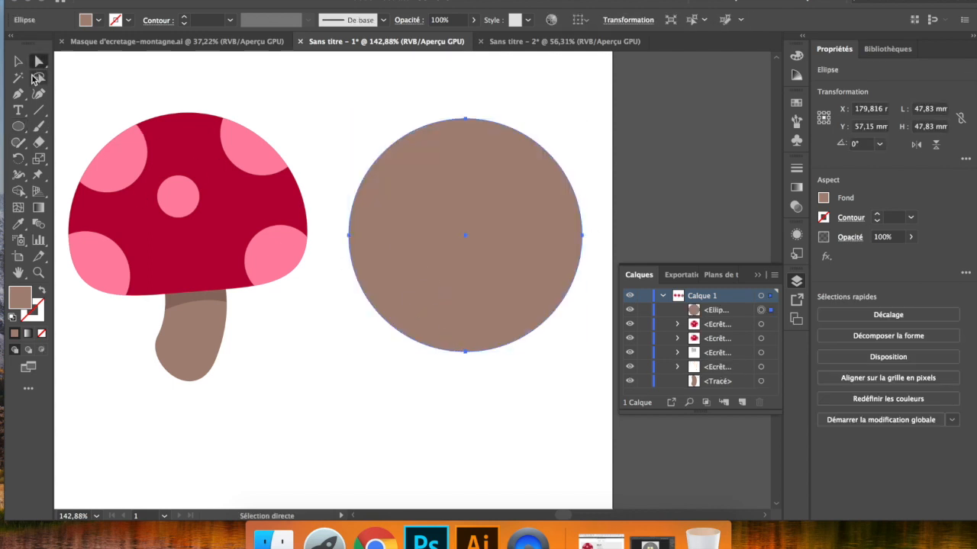
left_click_drag(460, 352, 469, 288)
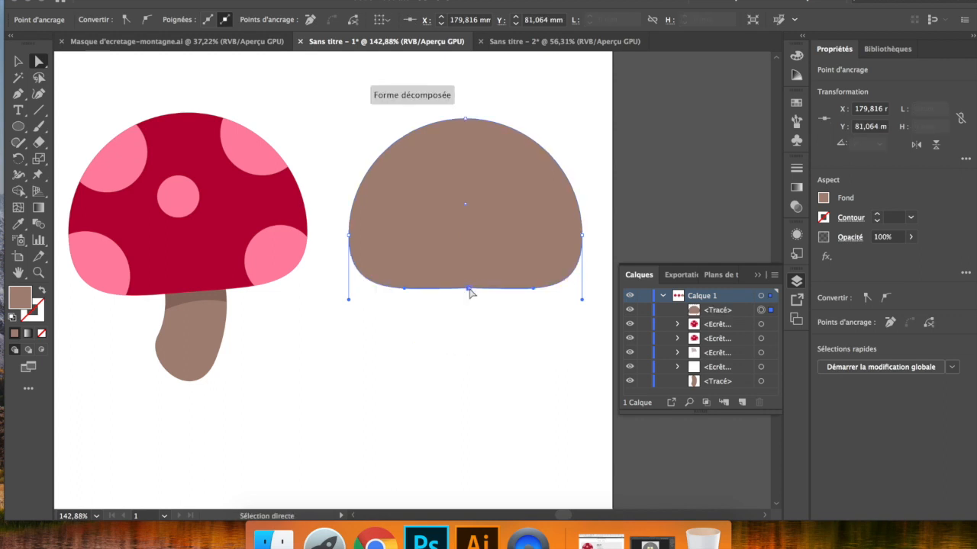
- Draw circles of varied size over the new cap's four corners, plus a small one near its centre
left_click(18, 126)
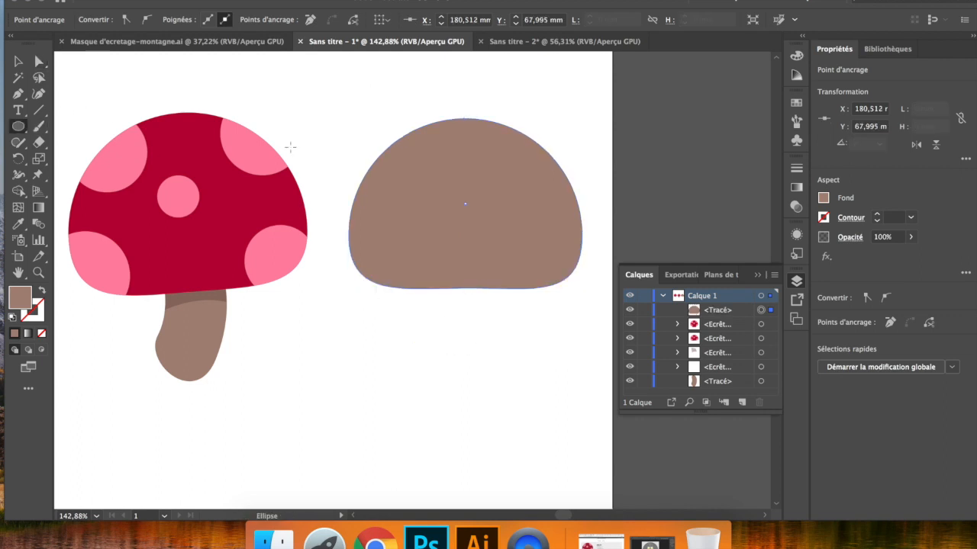
left_click_drag(347, 125, 428, 187)
left_click_drag(497, 109, 578, 187)
left_click_drag(574, 285, 583, 303)
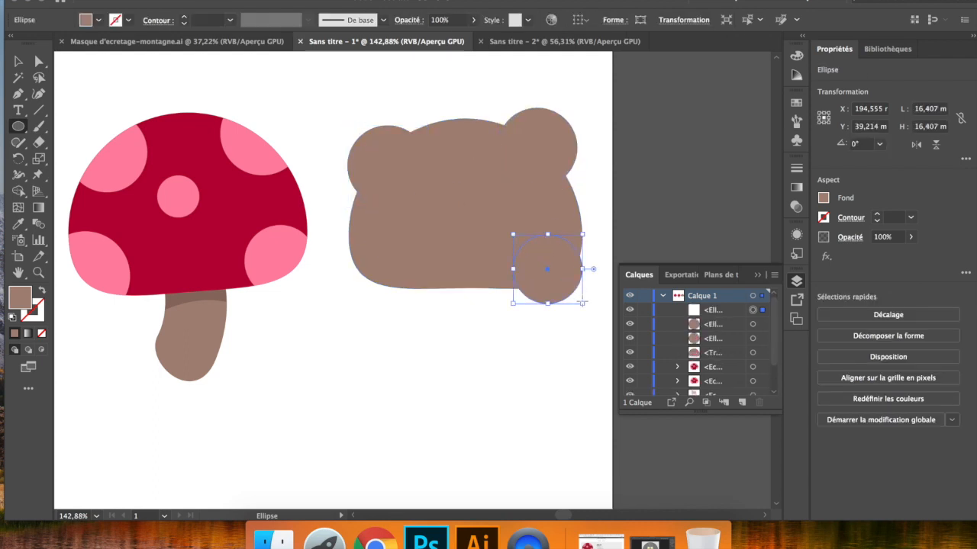
left_click_drag(334, 245, 425, 335)
- Select the five circles over the new cap and fill them with the finished mushroom's pink using the Eyedropper
left_click(18, 61)
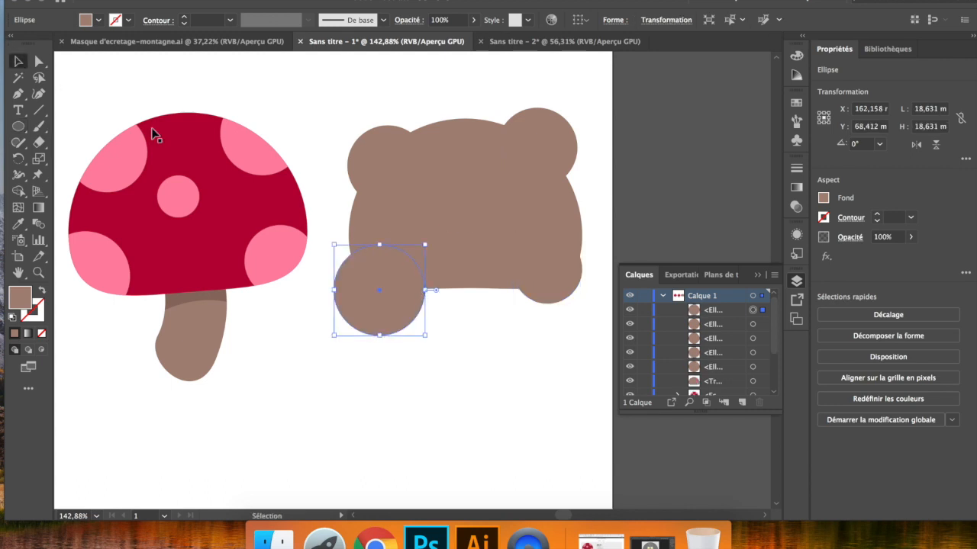
left_click(452, 216, "shift")
left_click(400, 153, "shift")
left_click(543, 152, "shift")
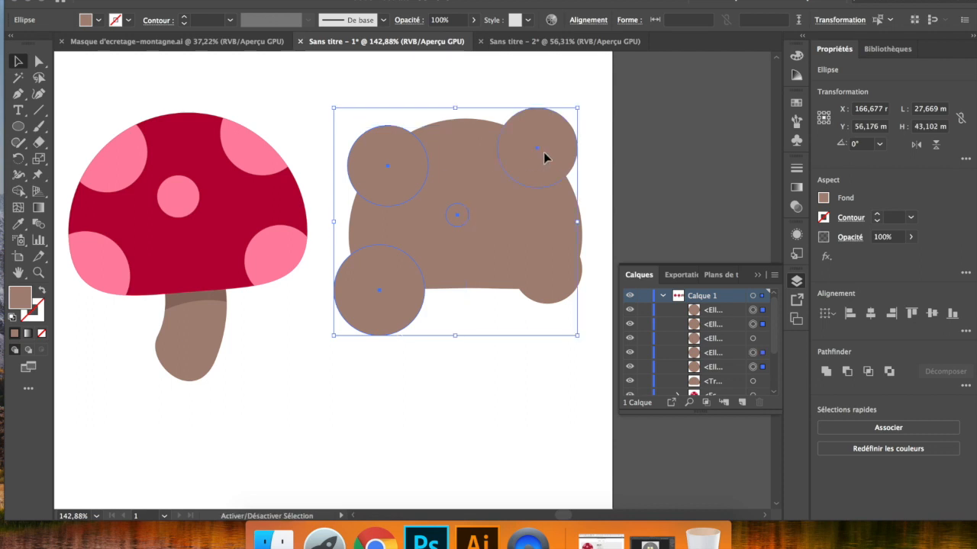
left_click(557, 267, "shift")
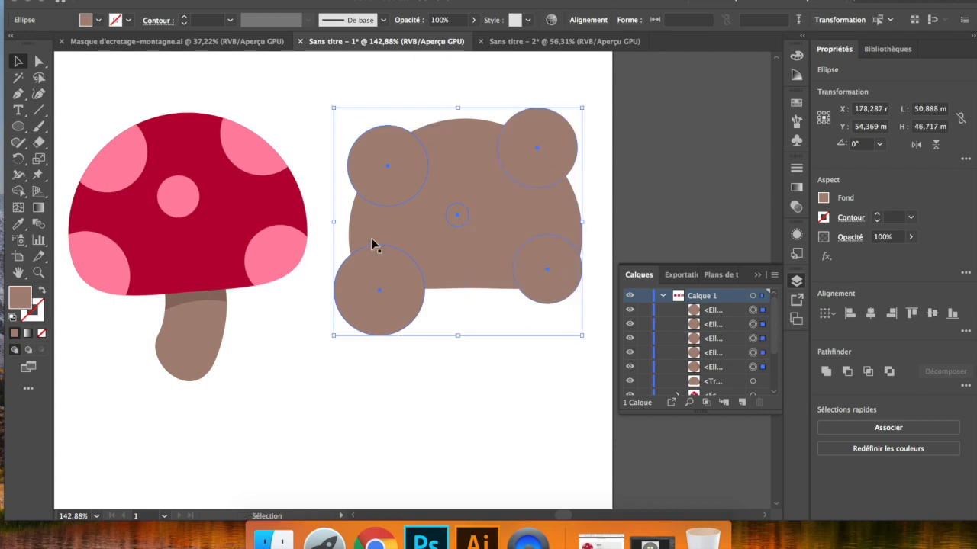
left_click(18, 224)
left_click(248, 152)
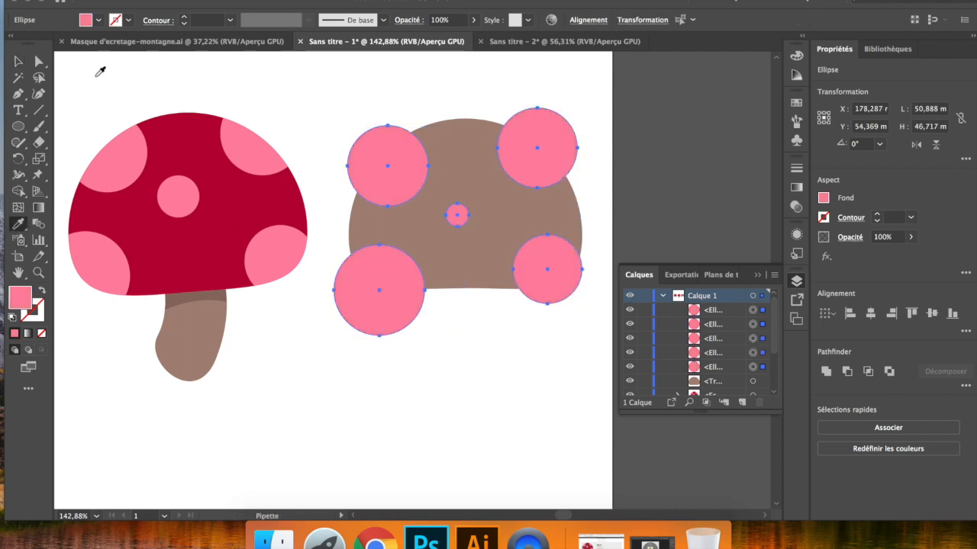
key("v")
- Move the brown cap below the pink circles to about X 178, Y 103 mm and swap its fill and stroke
left_click(481, 254)
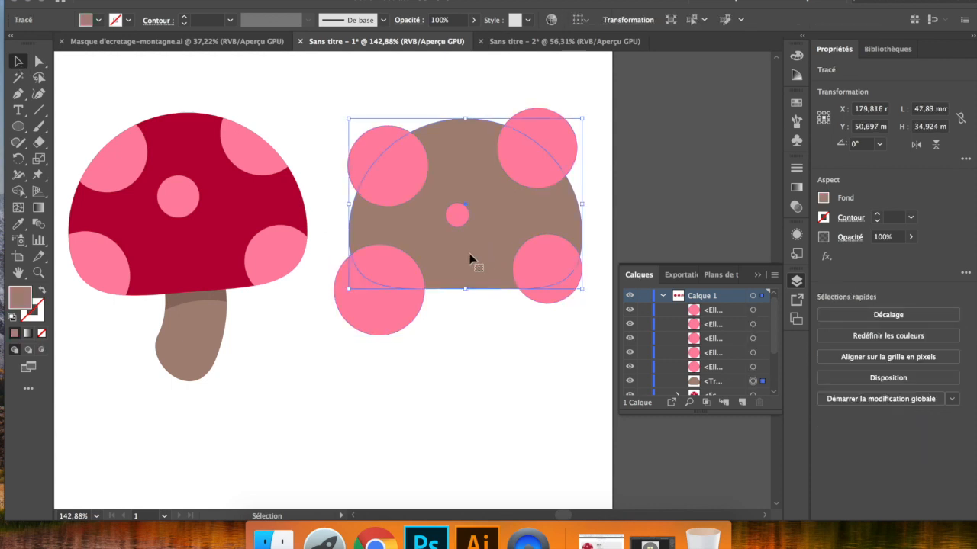
left_click_drag(488, 248, 479, 451)
scroll(479, 452, "down", 5)
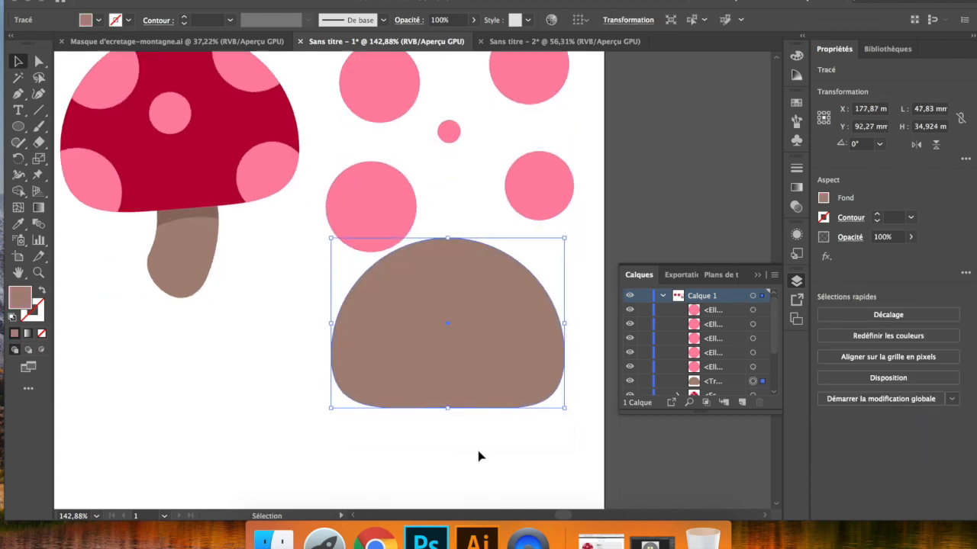
left_click_drag(481, 328, 480, 378)
scroll(482, 358, "down", 2)
scroll(479, 378, "up", 3)
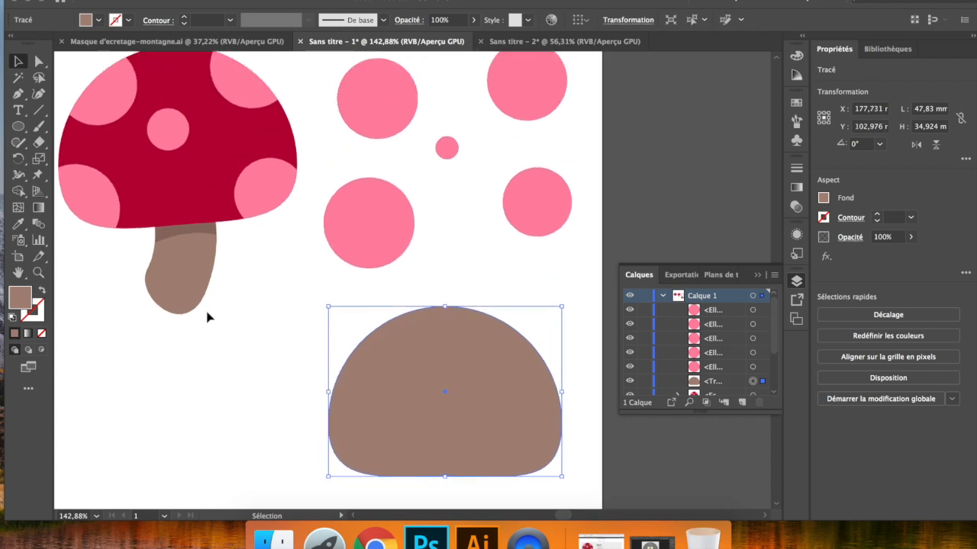
left_click(42, 292)
left_click(268, 379)
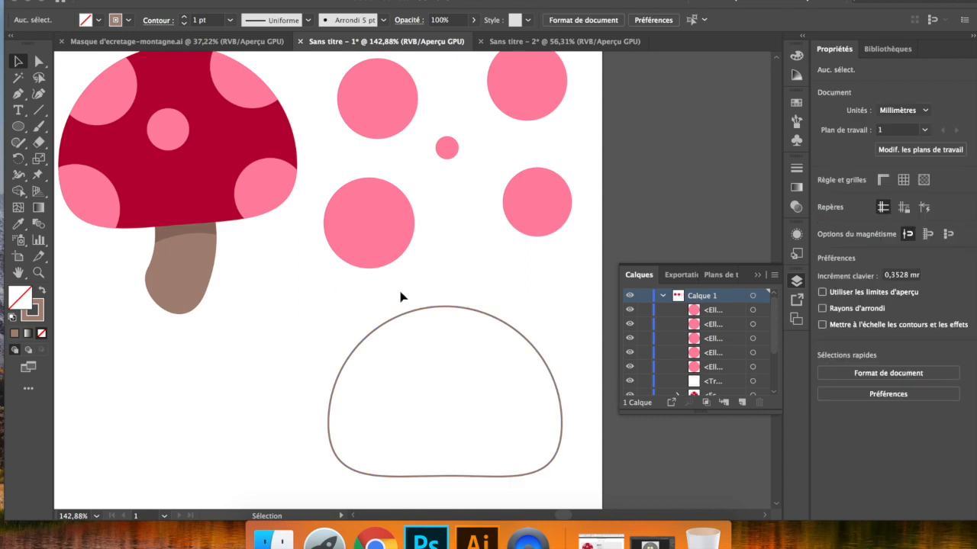
- Draw a rectangle about 58.4 × 45.9 mm around the pink circles
scroll(185, 164, "up", 2)
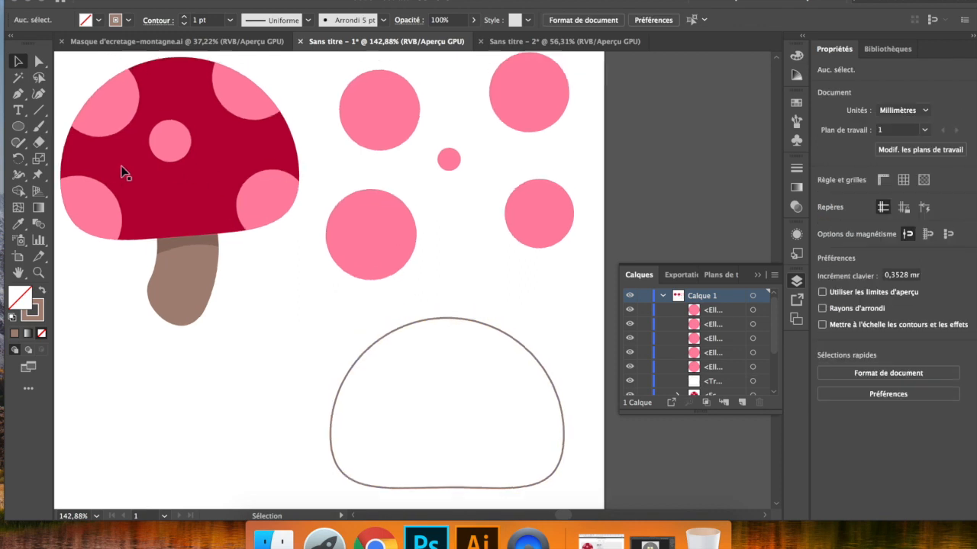
left_click(17, 128)
left_click_drag(17, 131, 76, 126)
left_click_drag(322, 64, 607, 287)
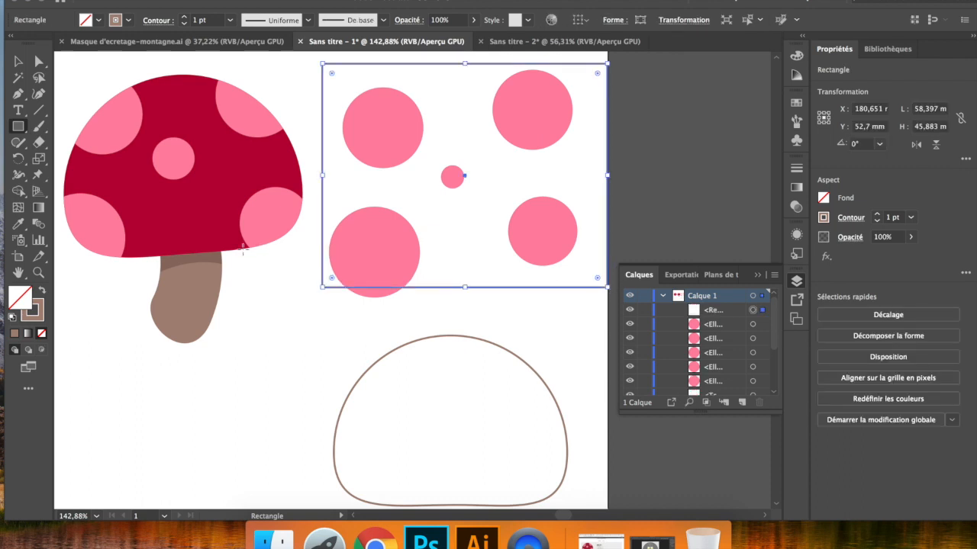
- Fill the rectangle with the finished mushroom cap's dark red using the Eyedropper
left_click(17, 226)
left_click(168, 221)
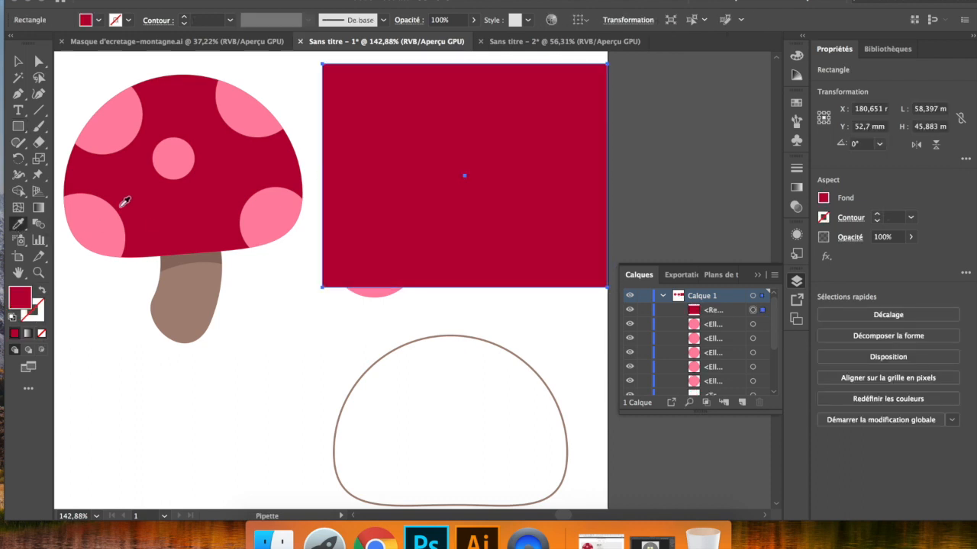
key("v")
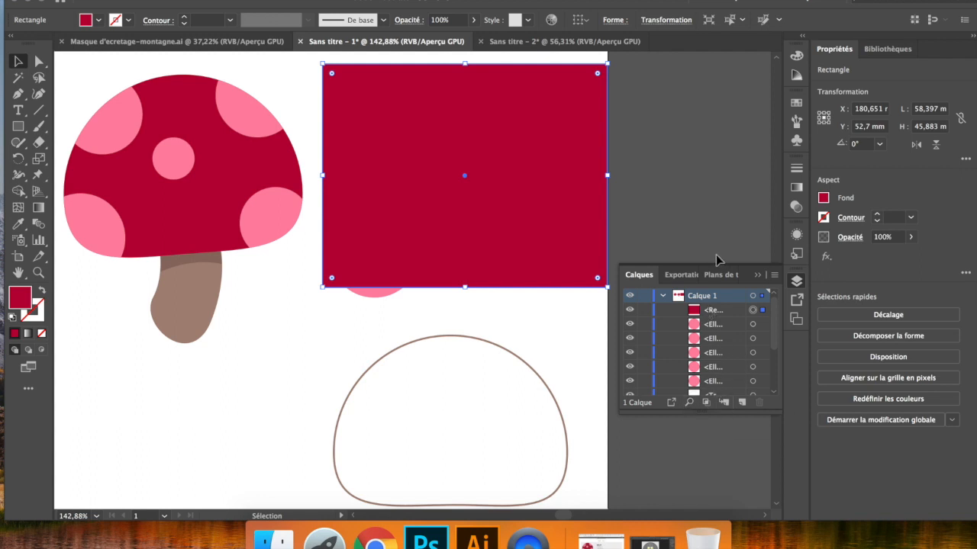
- Send the red rectangle to the back and shift it slightly so it sits behind the pink circles
right_click(500, 219)
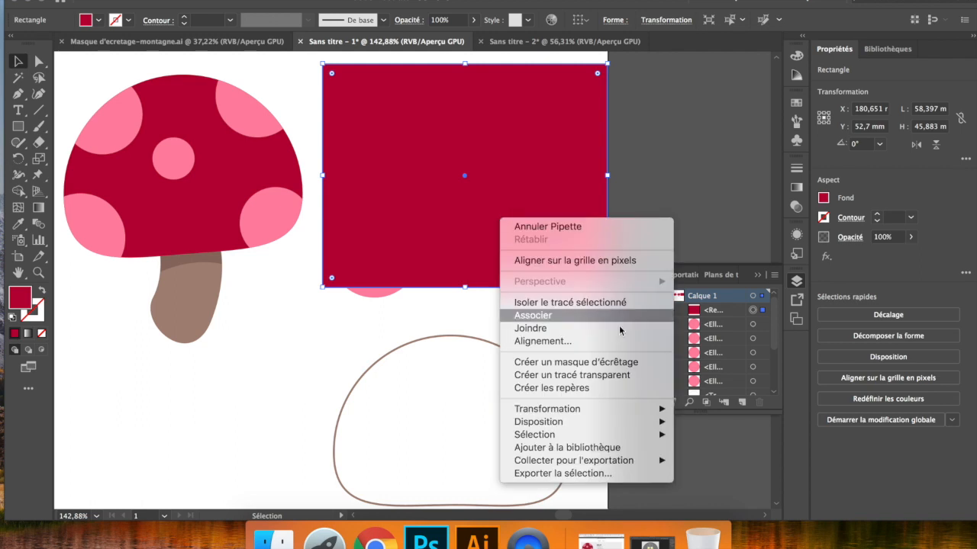
mouse_move(643, 424)
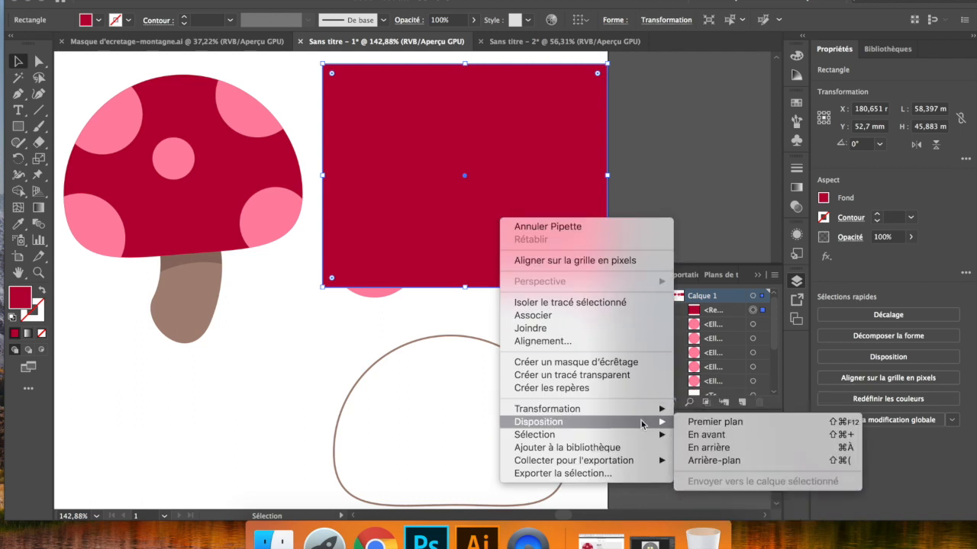
left_click(712, 461)
left_click_drag(588, 272, 582, 285)
- Move the brown cap outline to about X 179.5, Y 99.8 mm and bring it to the front
left_click_drag(471, 341, 479, 326)
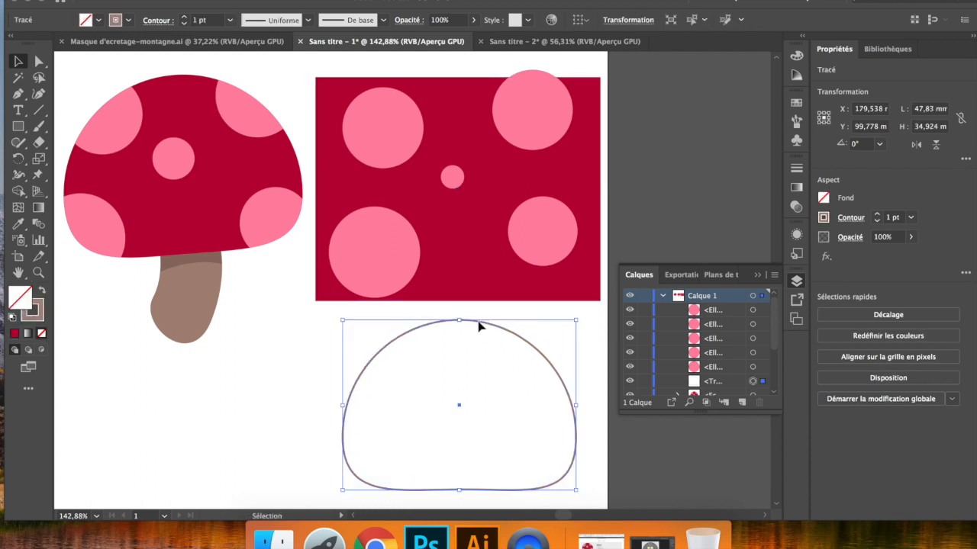
right_click(496, 330)
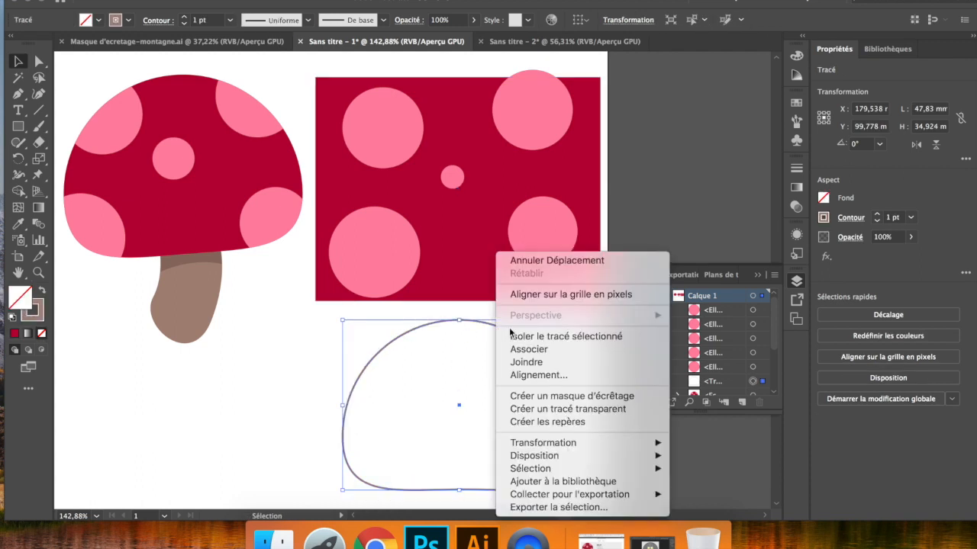
mouse_move(627, 457)
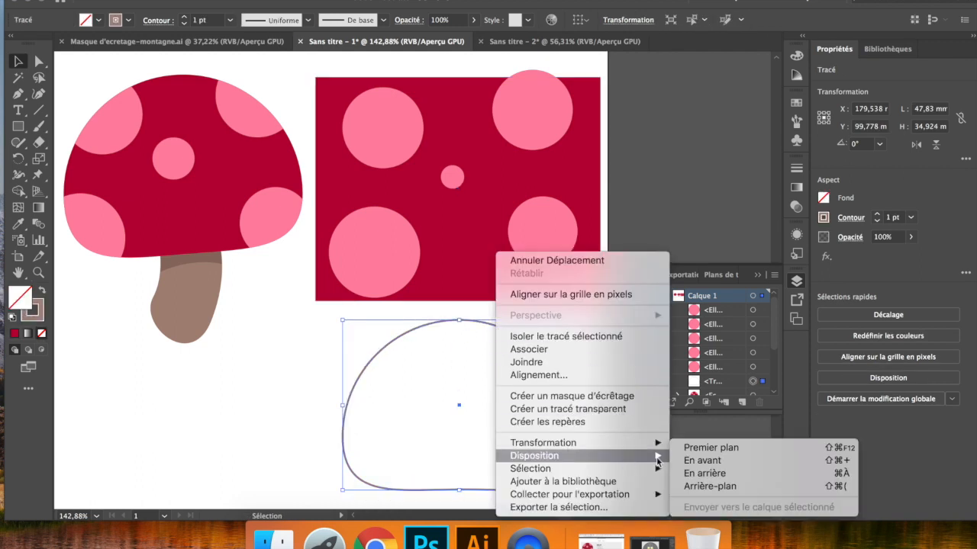
left_click(695, 448)
- Group the red rectangle with its five pink circles
left_click(325, 68)
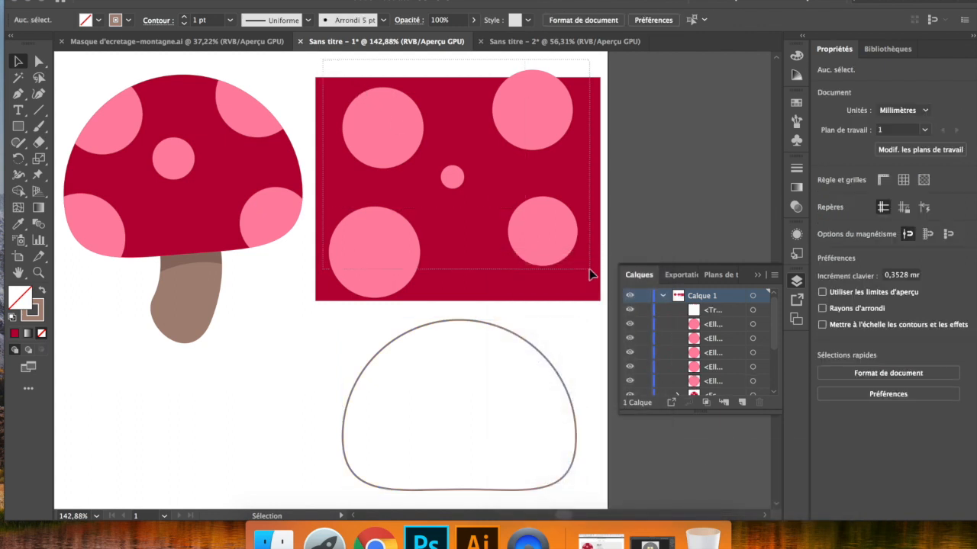
left_click_drag(589, 270, 589, 270)
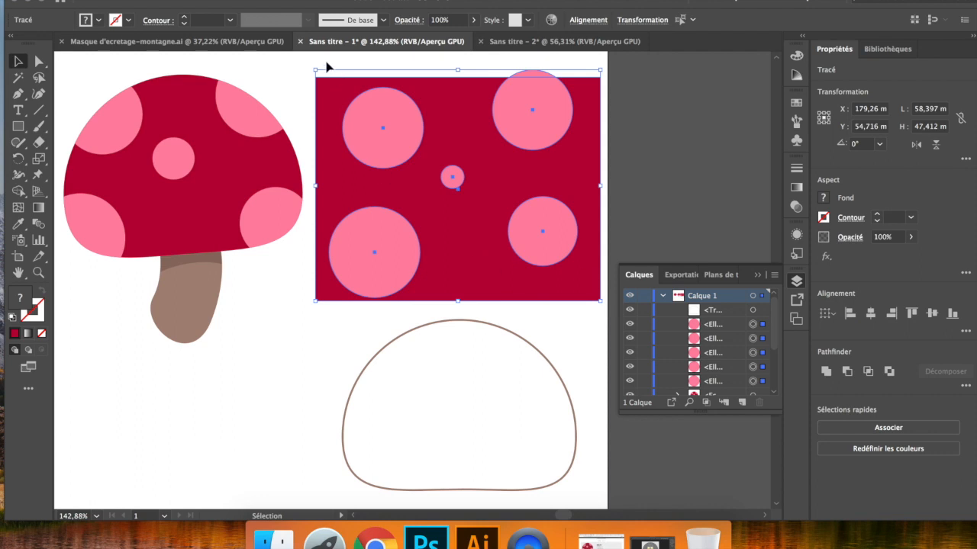
key("super+g")
right_click(451, 245)
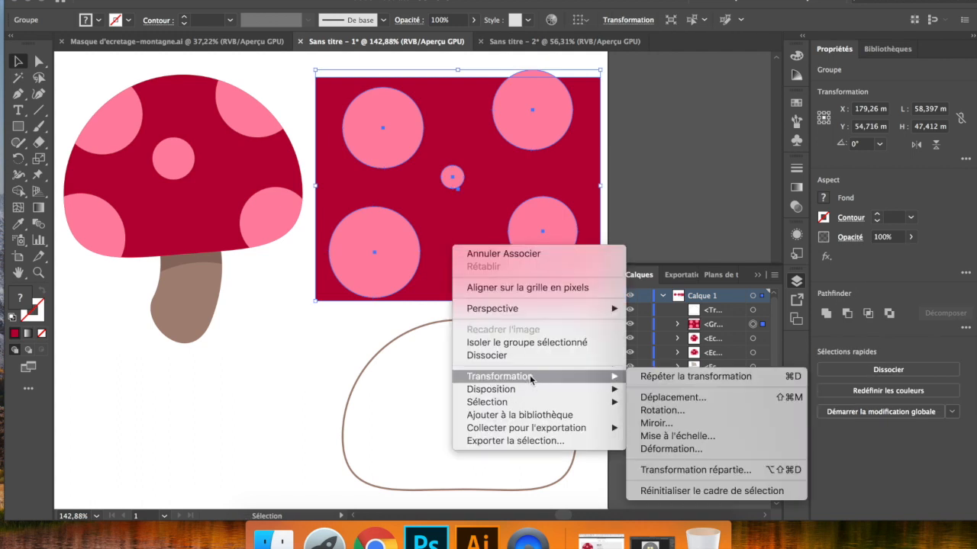
left_click(319, 354)
- Place the cap outline over the dotted group and create a clipping mask from the two
left_click(460, 321)
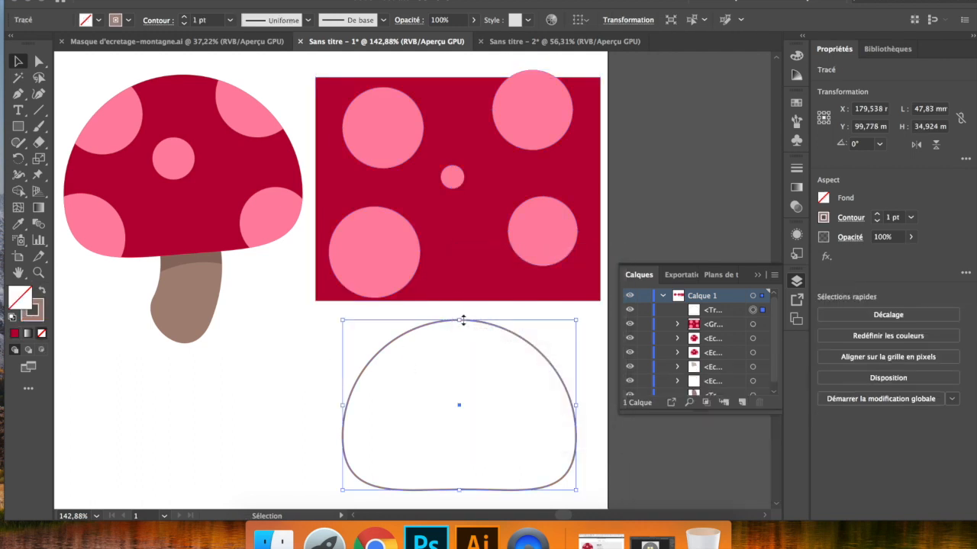
left_click_drag(474, 324, 477, 86)
left_click(400, 118, "shift")
left_click_drag(385, 131, 402, 148)
right_click(402, 149)
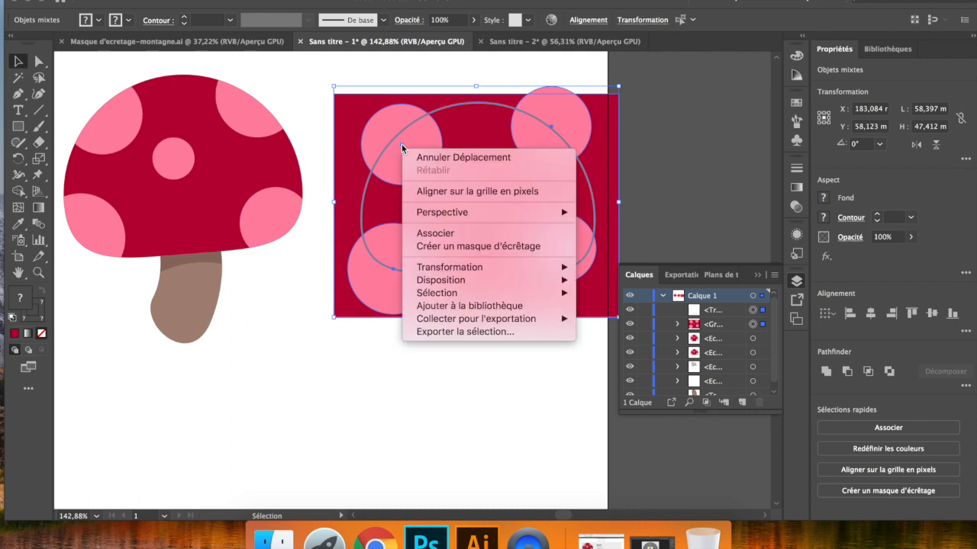
left_click(466, 245)
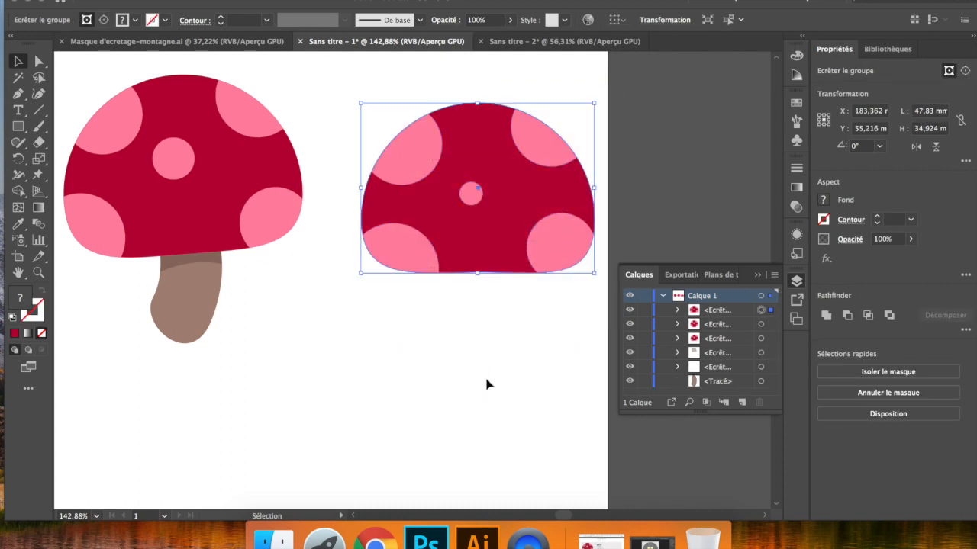
- Move the clipped cap to about X 180.3, Y 52 mm and rotate it about 5.6° counterclockwise
left_click_drag(497, 222, 482, 208)
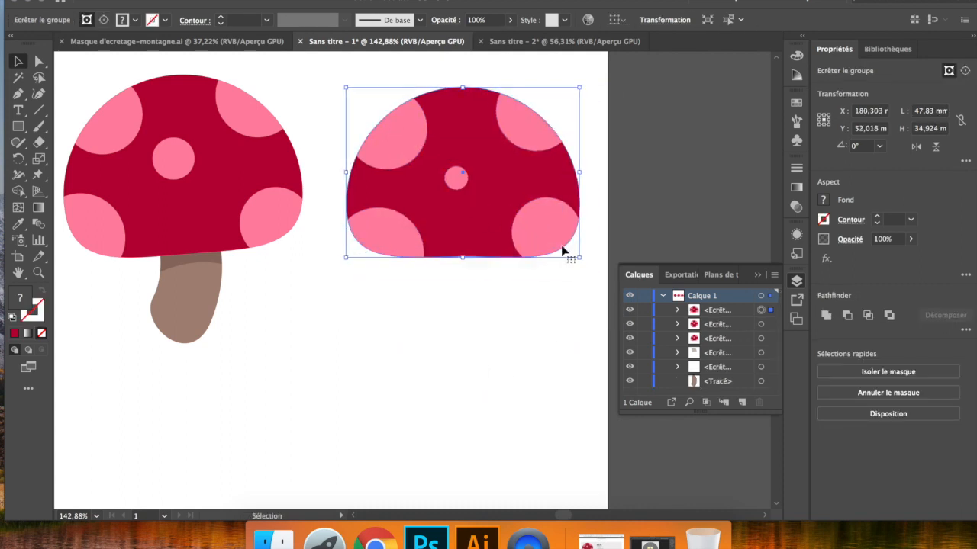
left_click_drag(583, 263, 593, 252)
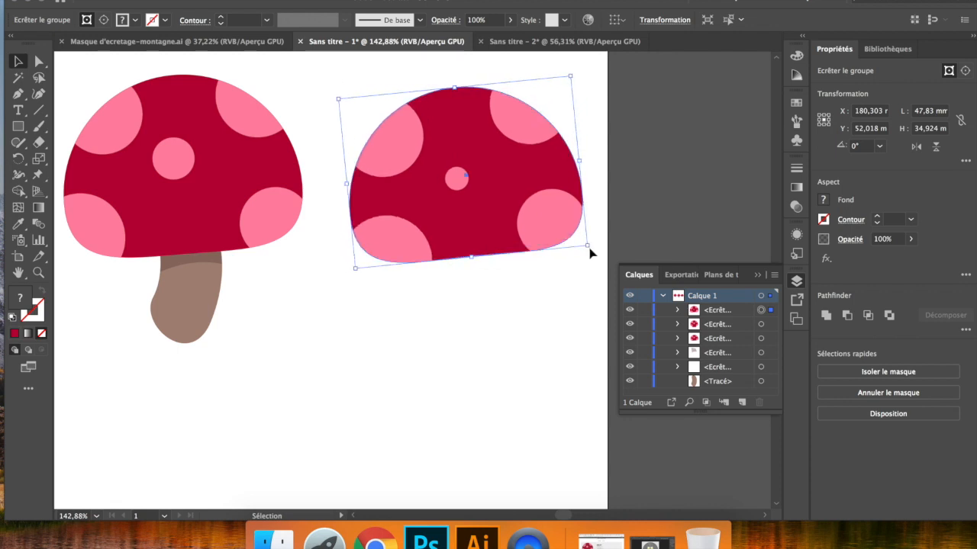
left_click(508, 276)
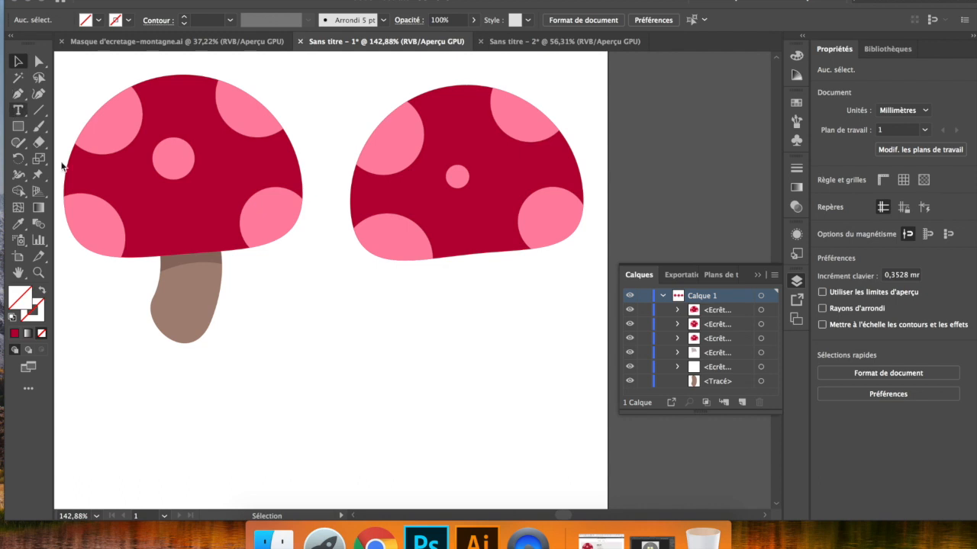
- Draw a closed, curved brown stem about 16.3 × 23.3 mm under the new cap with the Pen tool
left_click(18, 93)
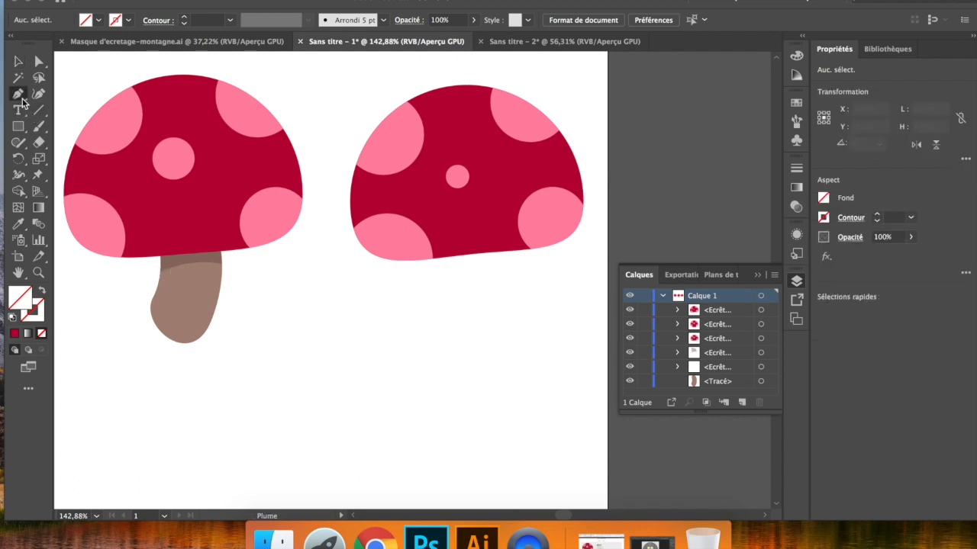
left_click(446, 246)
left_click_drag(437, 304, 490, 333)
left_click_drag(508, 297, 512, 271)
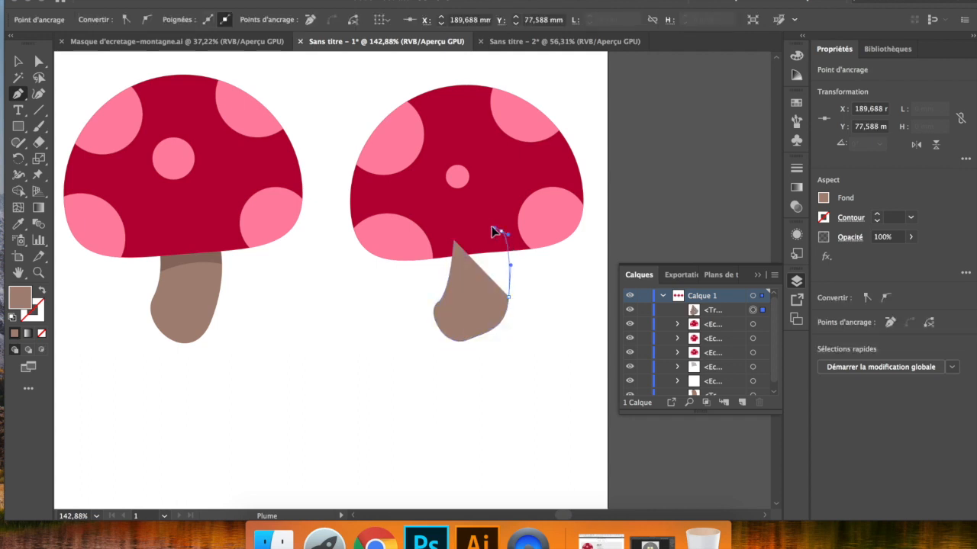
left_click_drag(501, 232, 481, 221)
left_click(454, 241)
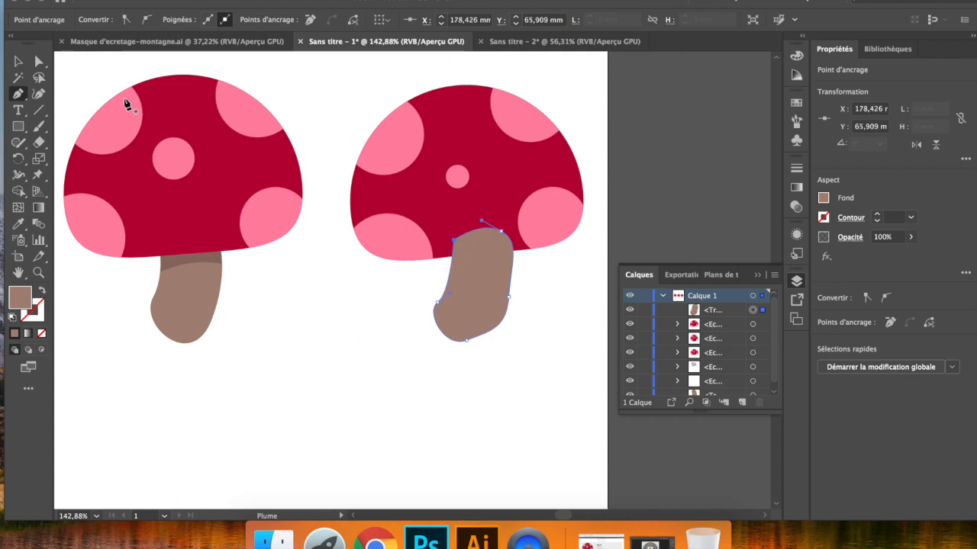
left_click(18, 61)
left_click(488, 399)
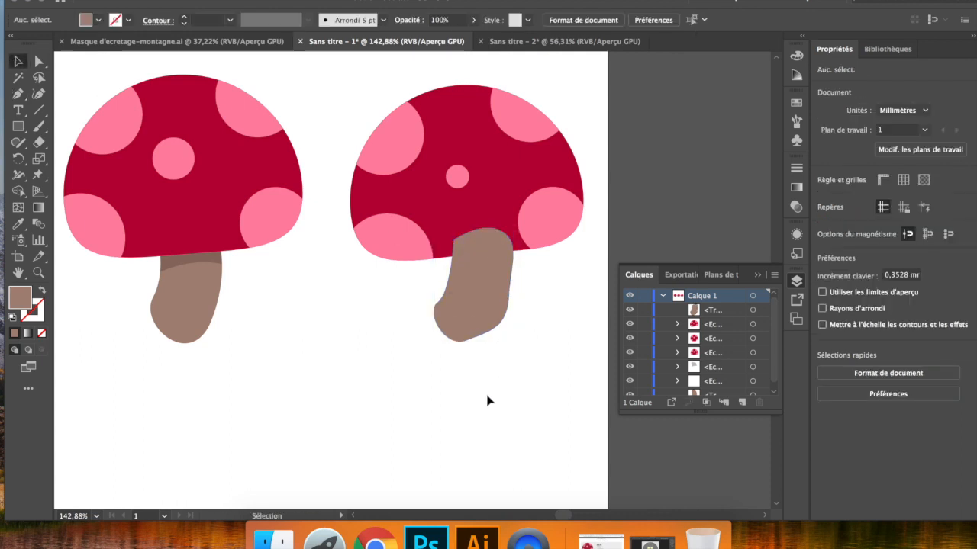
- Smooth the left side of the new stem by adjusting its lower-left anchor point and handles with Direct Selection
left_click(471, 334)
scroll(471, 333, "up", 4)
left_click(39, 61)
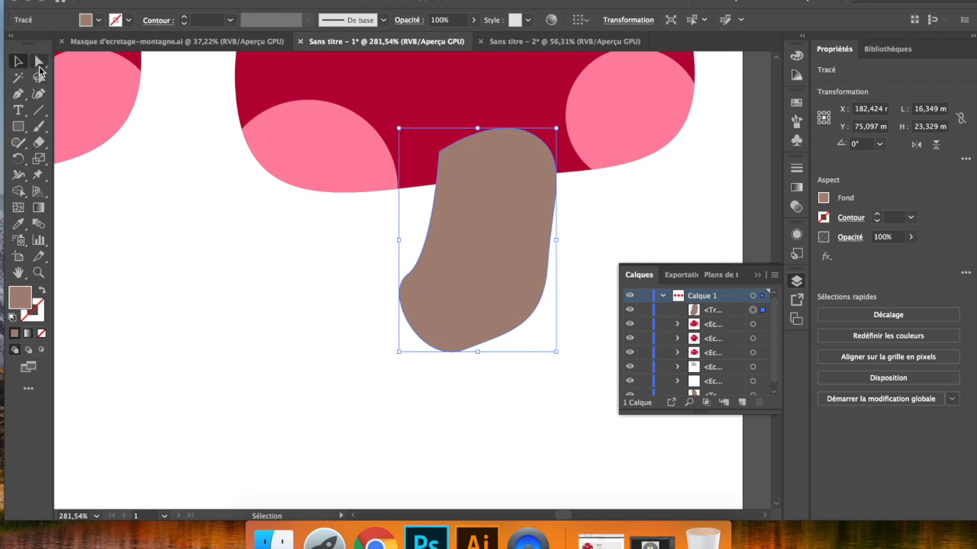
scroll(168, 132, "left", 5)
scroll(168, 132, "down", 1)
scroll(169, 132, "left", 4)
scroll(168, 132, "down", 1)
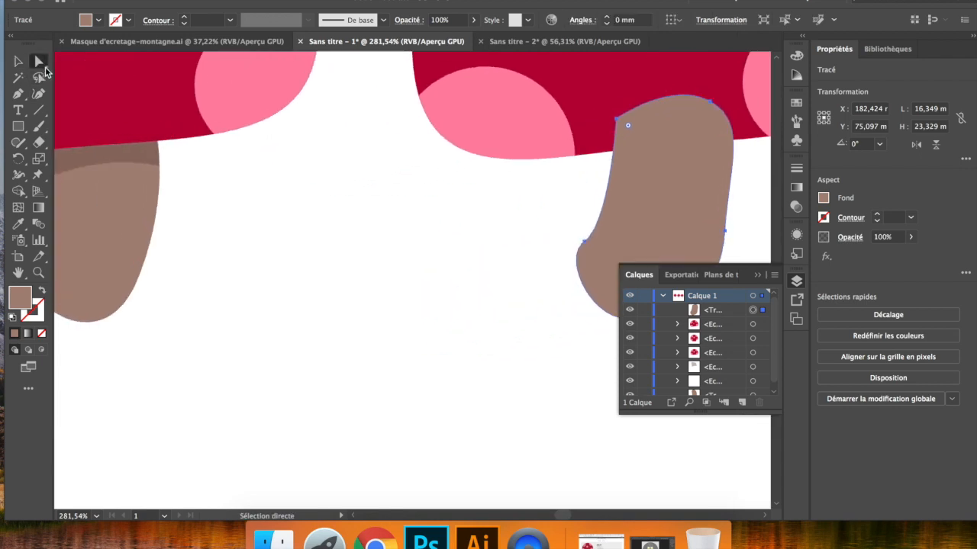
scroll(473, 286, "right", 4)
scroll(473, 286, "up", 1)
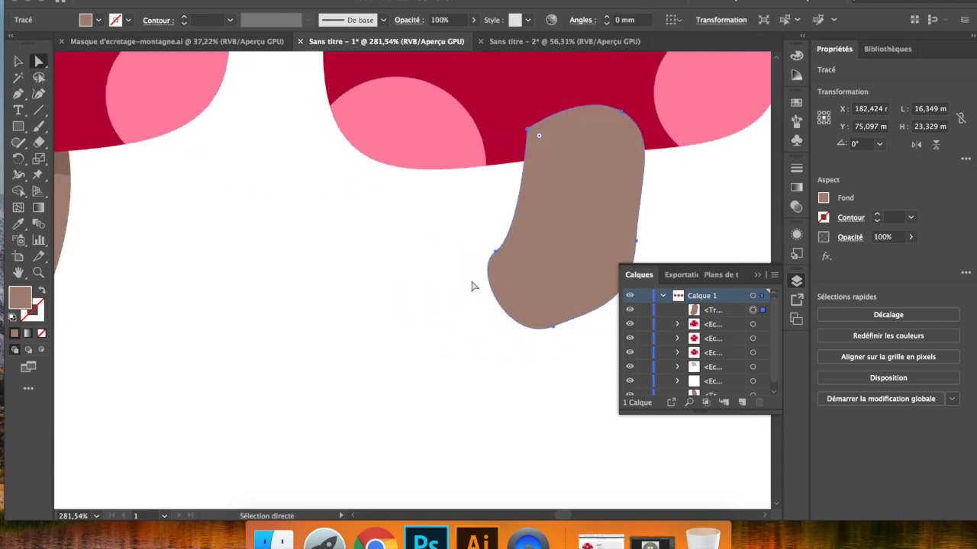
left_click(497, 256)
left_click_drag(473, 275, 450, 303)
left_click_drag(518, 232, 536, 212)
left_click_drag(497, 254, 513, 219)
- Widen the stem's base by moving its left anchor down and outward and its bottom anchor lower
scroll(512, 218, "right", 5)
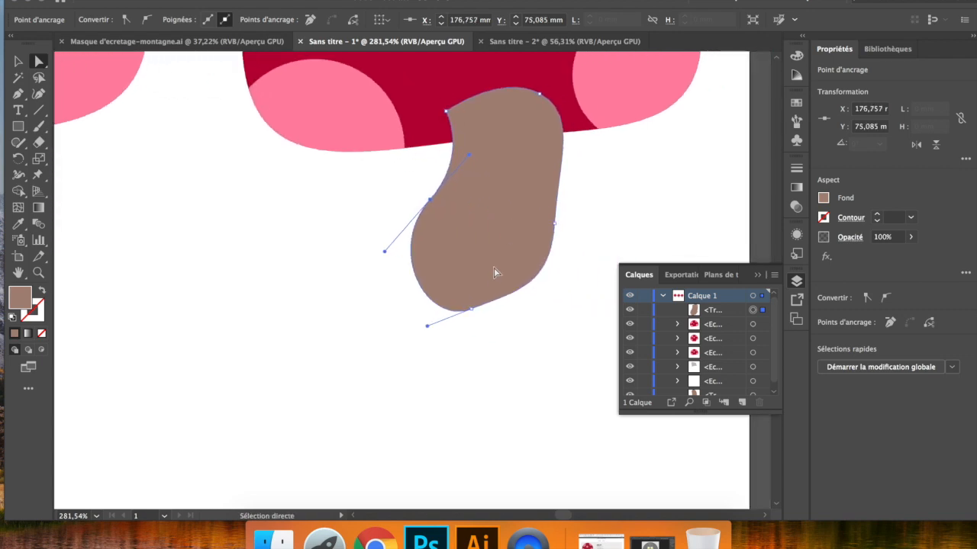
left_click_drag(430, 200, 383, 263)
left_click_drag(471, 309, 492, 330)
- Rotate the new stem about 5.9° counterclockwise and send it to the back, behind the cap
left_click(17, 63)
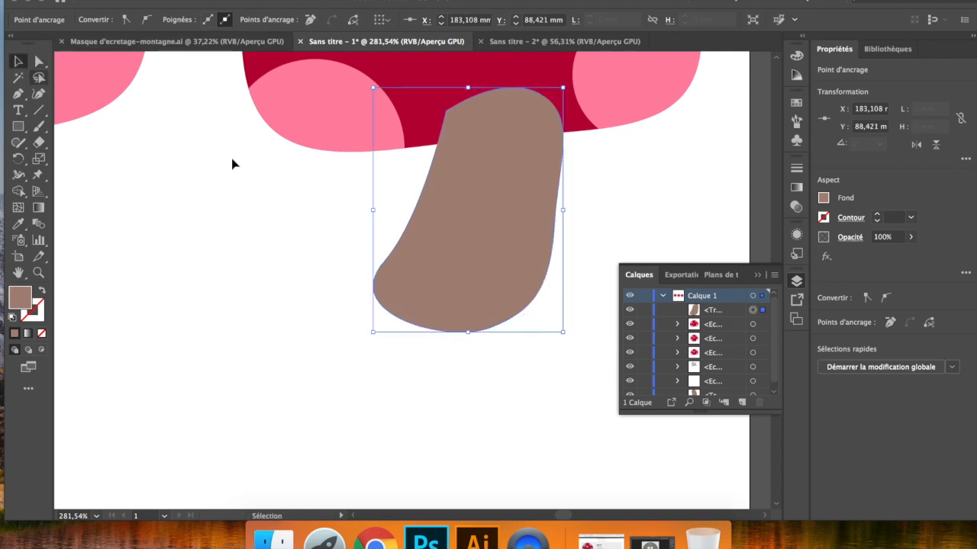
left_click_drag(567, 336, 576, 321)
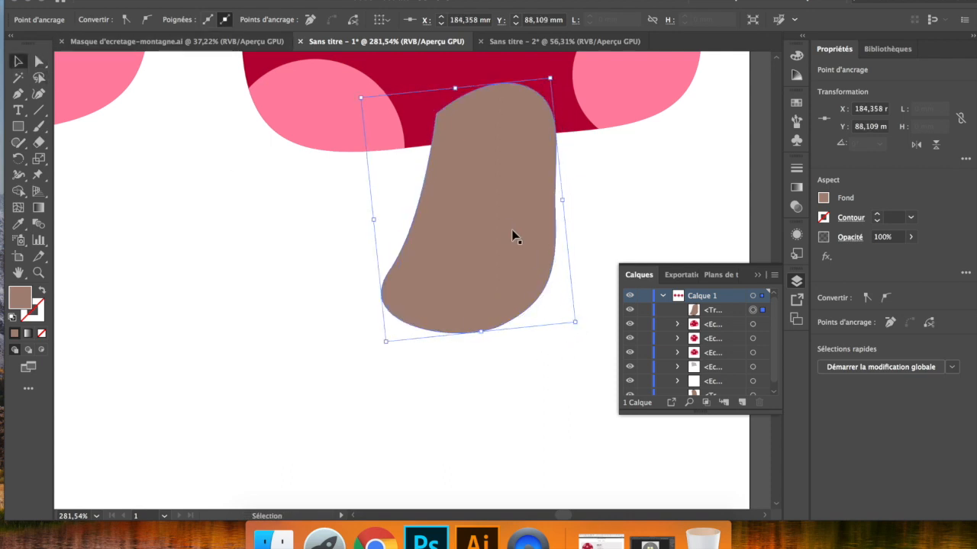
right_click(508, 224)
mouse_move(665, 435)
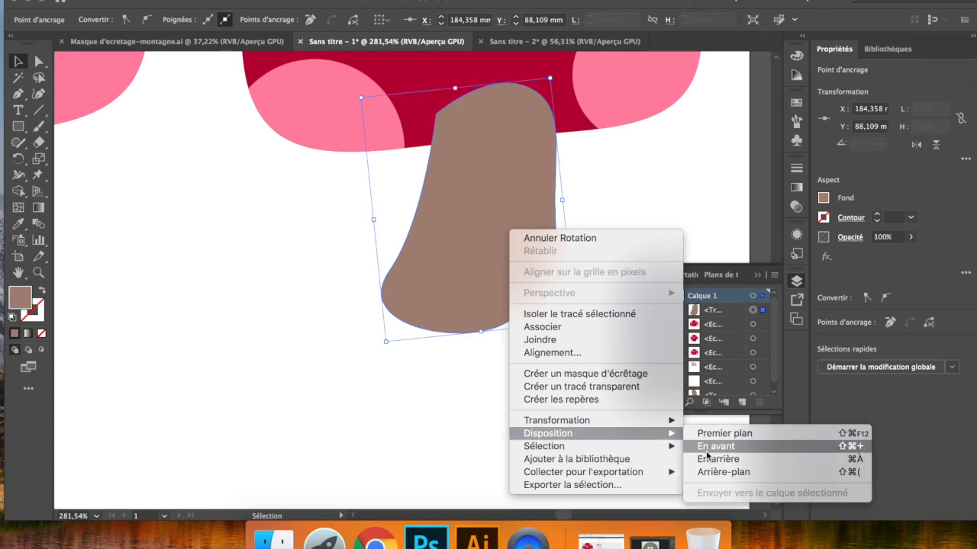
left_click(700, 472)
left_click(244, 311)
- Move the clipped shadow off the finished mushroom's stem to about X 141, Y 81 mm and examine its mask shape
scroll(406, 286, "down", 5)
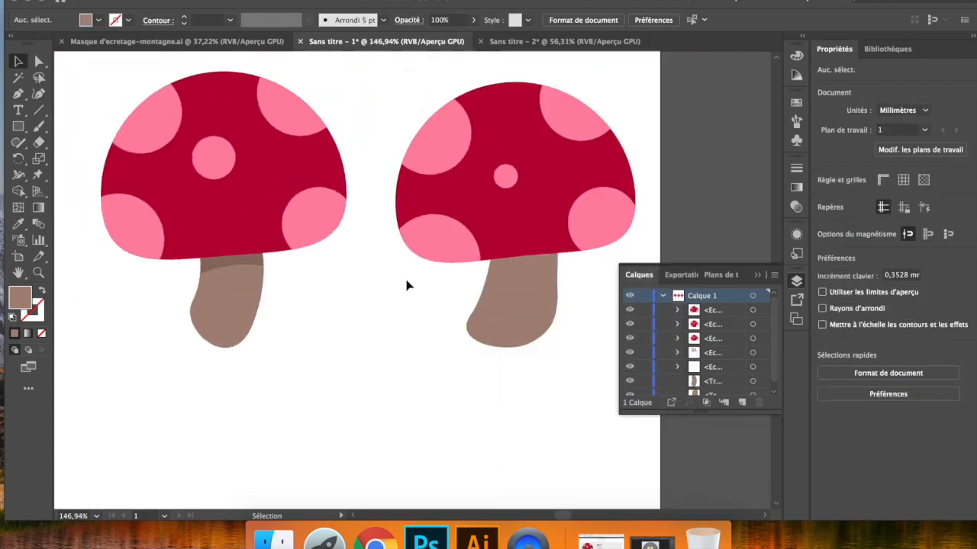
left_click(518, 294)
left_click(518, 211)
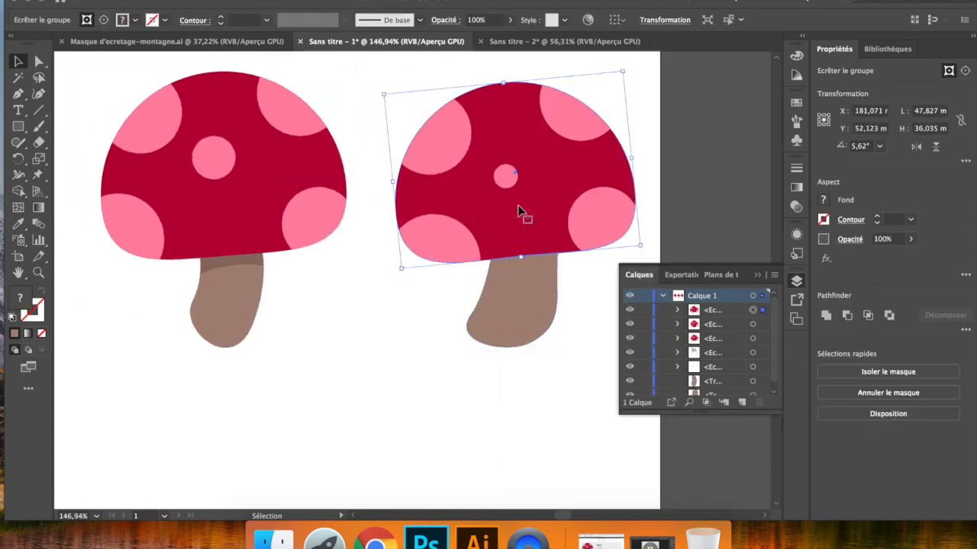
left_click(256, 263)
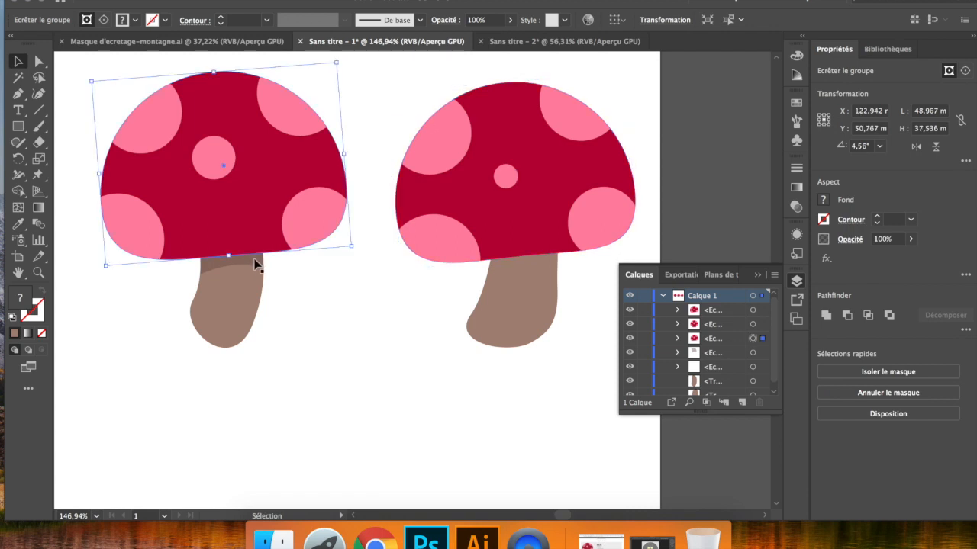
left_click(252, 261)
left_click_drag(225, 266, 312, 308)
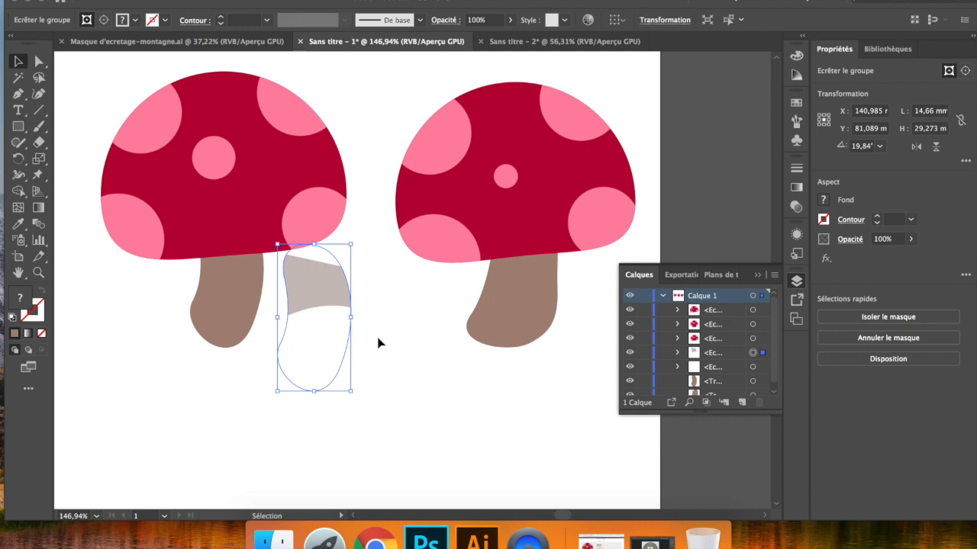
scroll(319, 300, "up", 3)
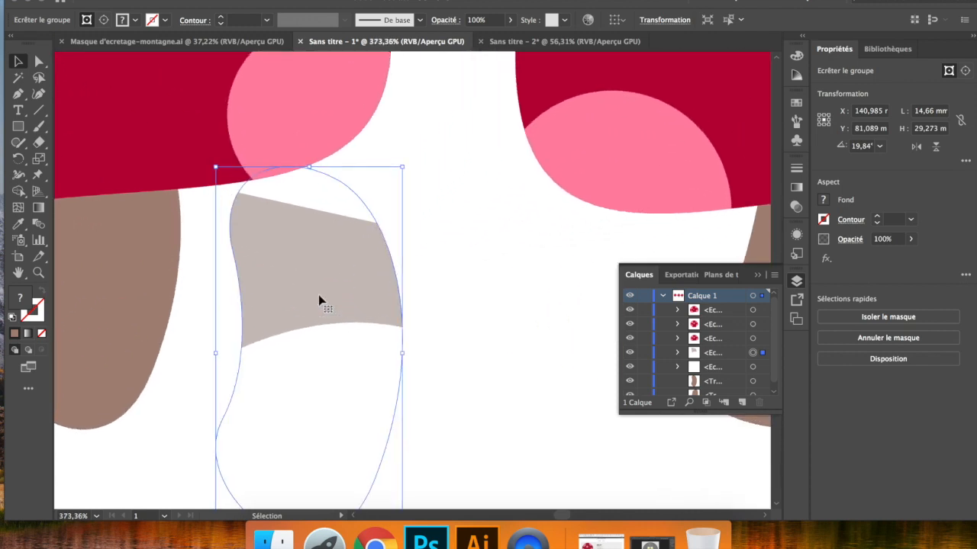
scroll(319, 295, "down", 1)
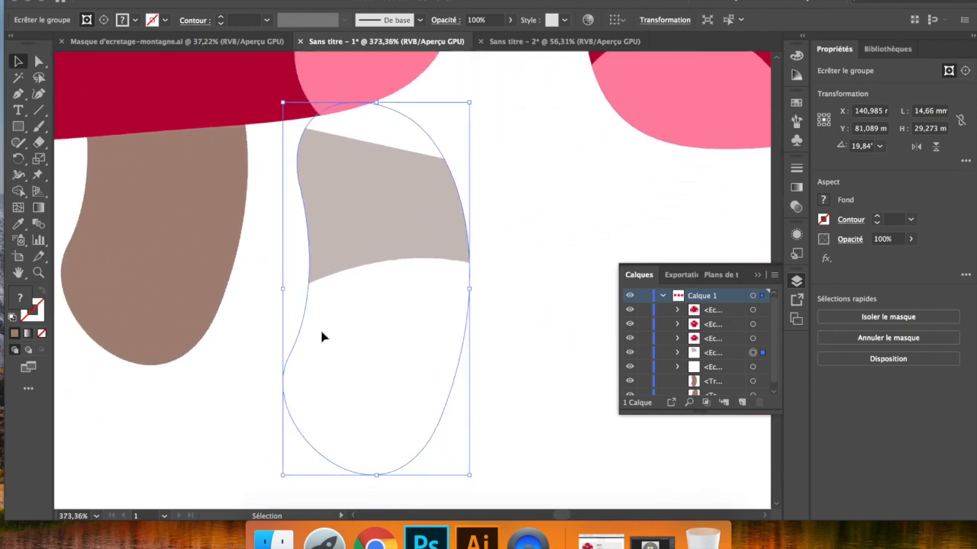
left_click(151, 235)
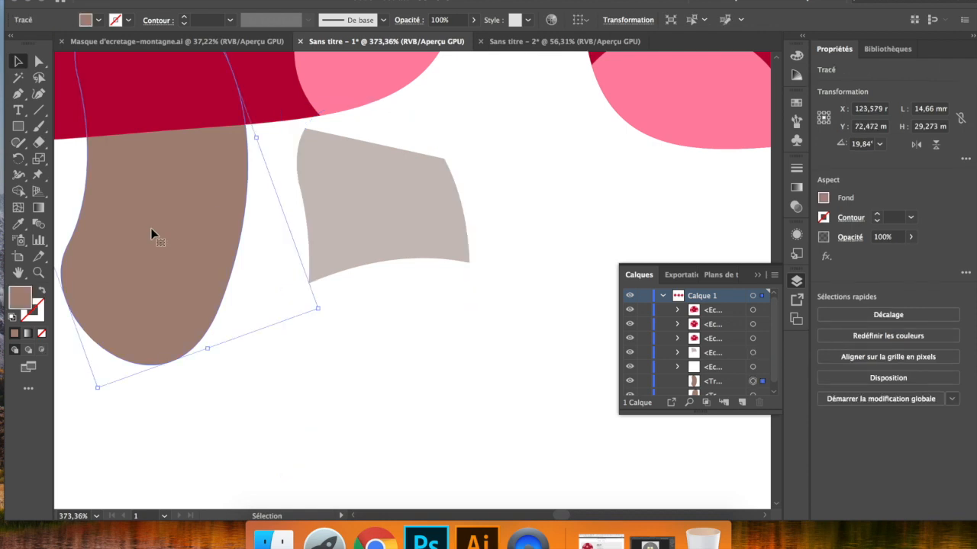
- Undo the move of the clipped shadow and return to the new mushroom's stem
key("super+z")
key("super+z")
key("super+z")
scroll(157, 232, "right", 5)
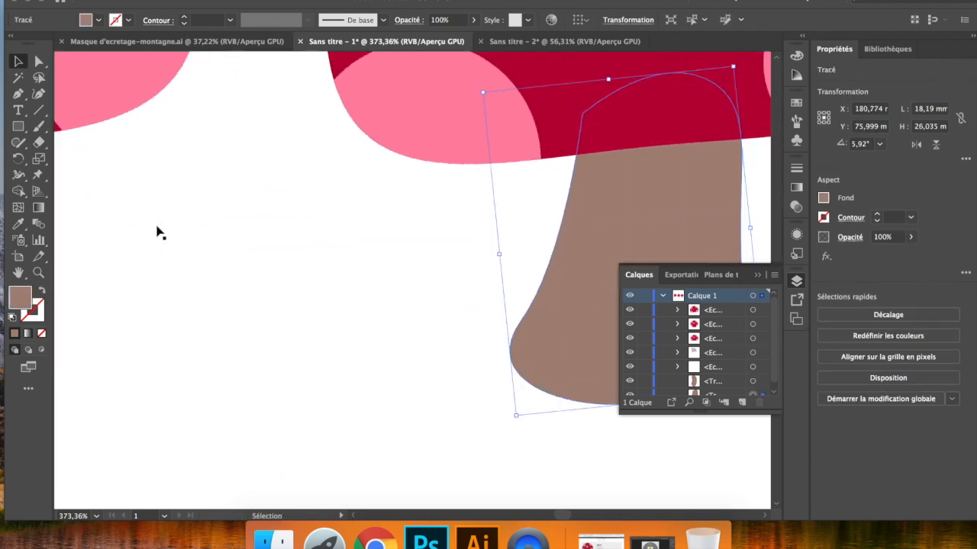
- Draw a closed Pen shape about 23.5 × 15.9 mm across the new stem's top, with a curved lower edge overlapping the cap
scroll(157, 232, "right", 5)
scroll(448, 280, "down", 2)
left_click(450, 280)
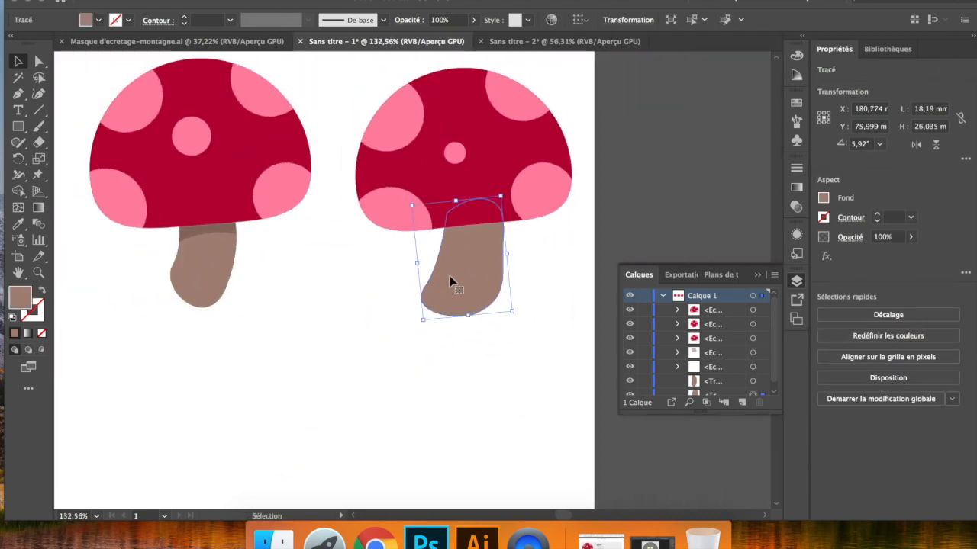
left_click(18, 93)
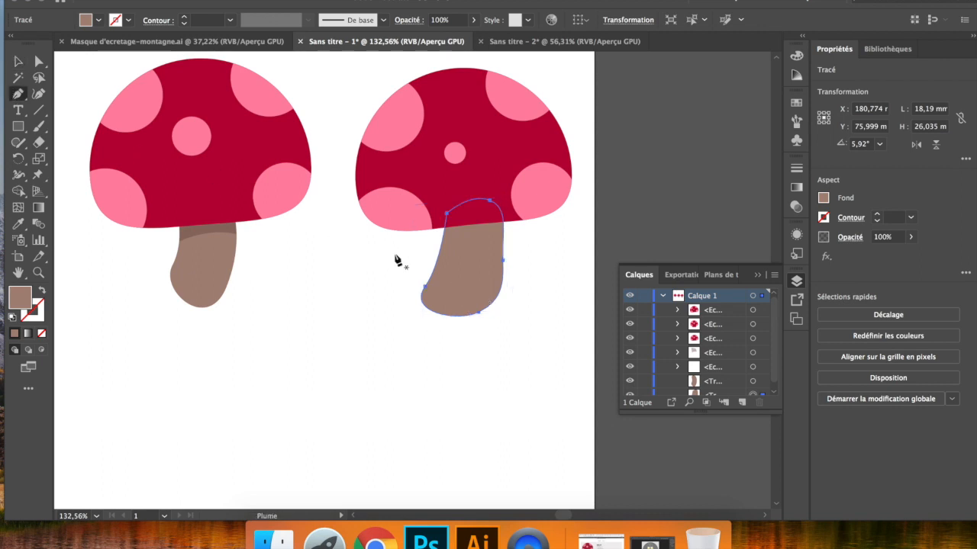
left_click(423, 245)
left_click_drag(518, 242, 559, 258)
left_click(504, 204)
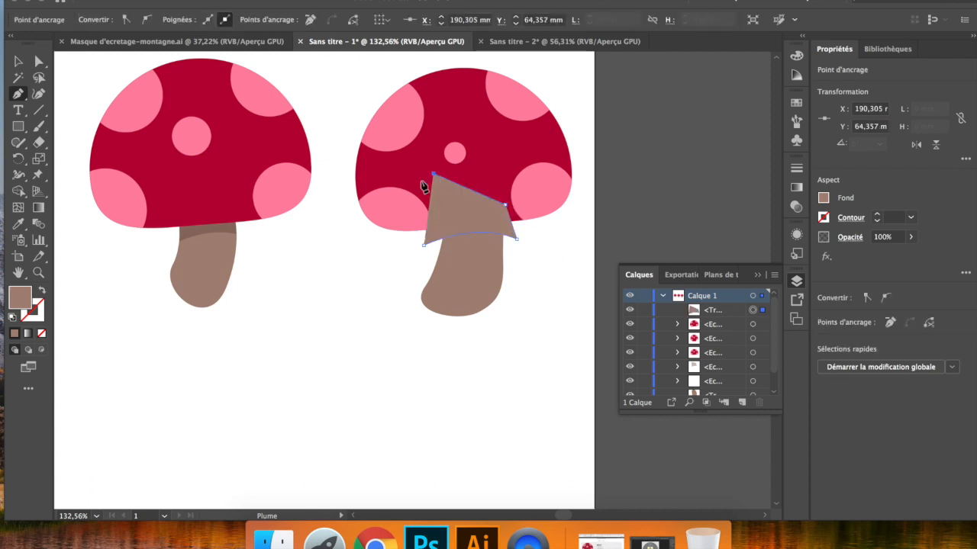
left_click(433, 175)
left_click(410, 205)
left_click(423, 247)
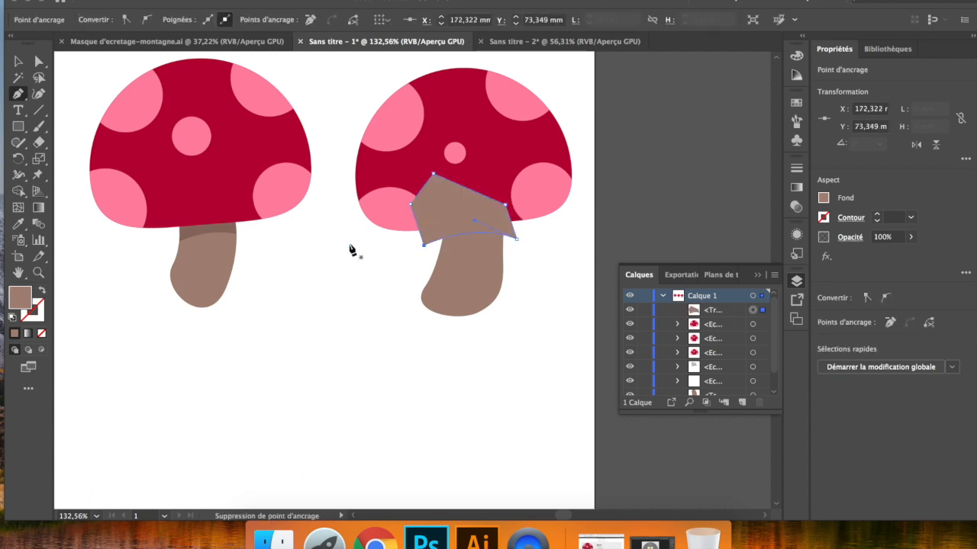
- Fill the new shadow shape with dark brown #5b4a43 and deselect it
double_click(20, 299)
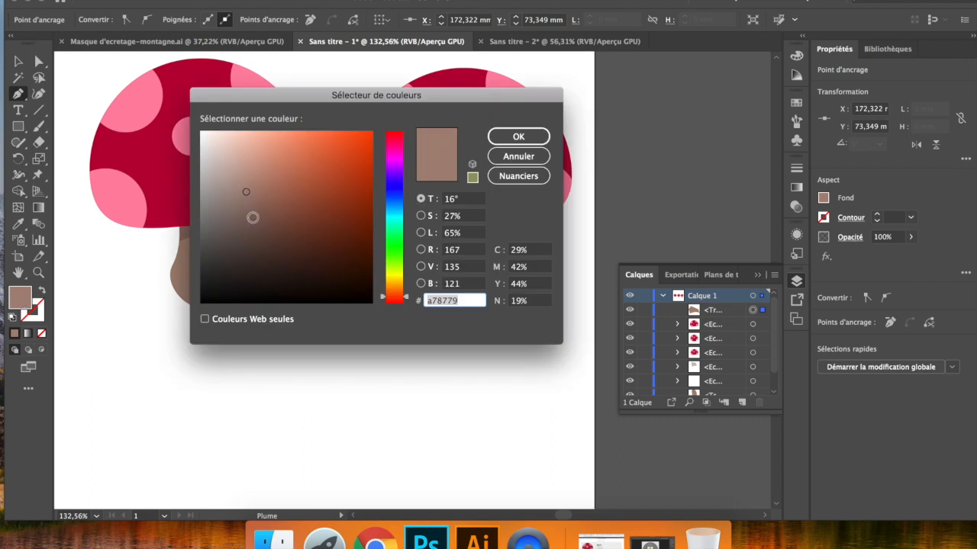
left_click_drag(246, 229, 246, 239)
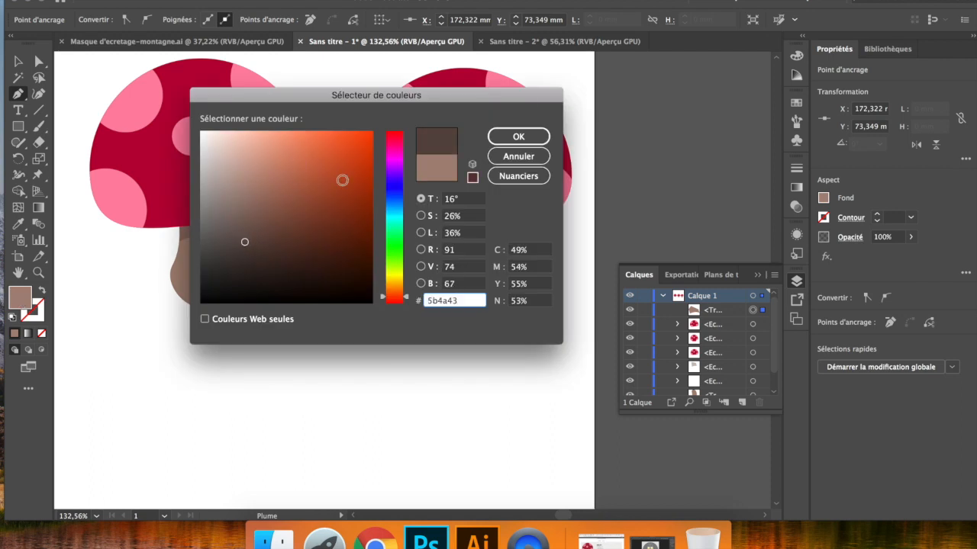
left_click(518, 136)
left_click(20, 64)
left_click(368, 321)
- Set the dark brown shadow shape's opacity to 50%
left_click(469, 208)
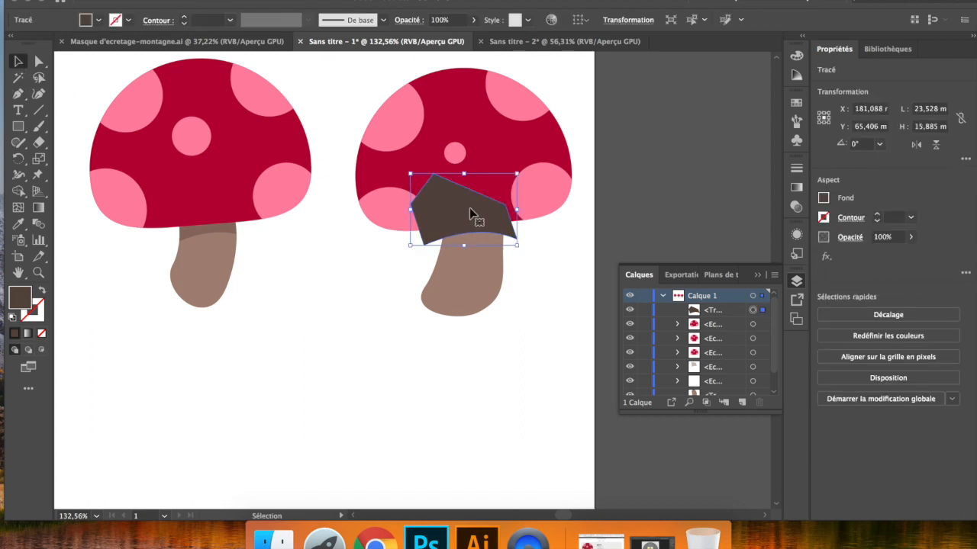
left_click(468, 267)
left_click(441, 200)
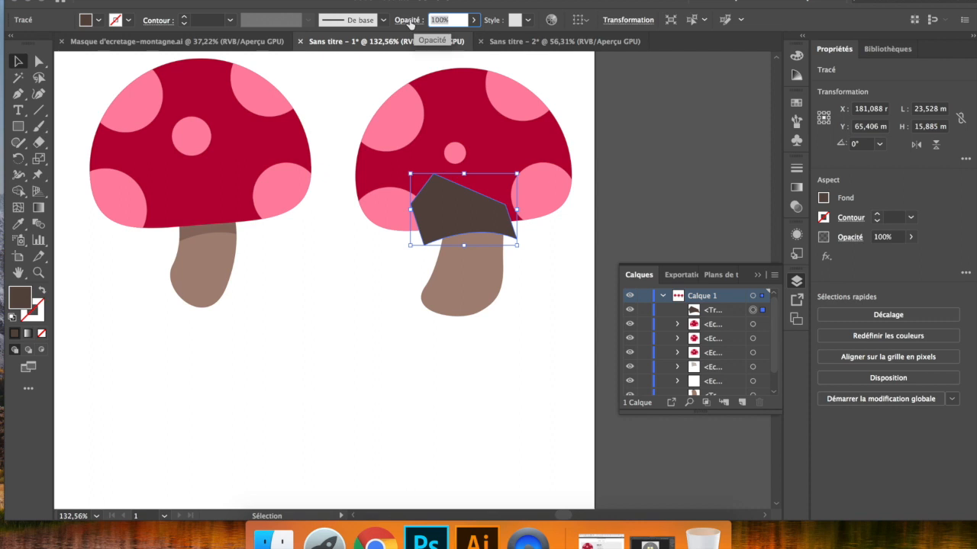
key("Return")
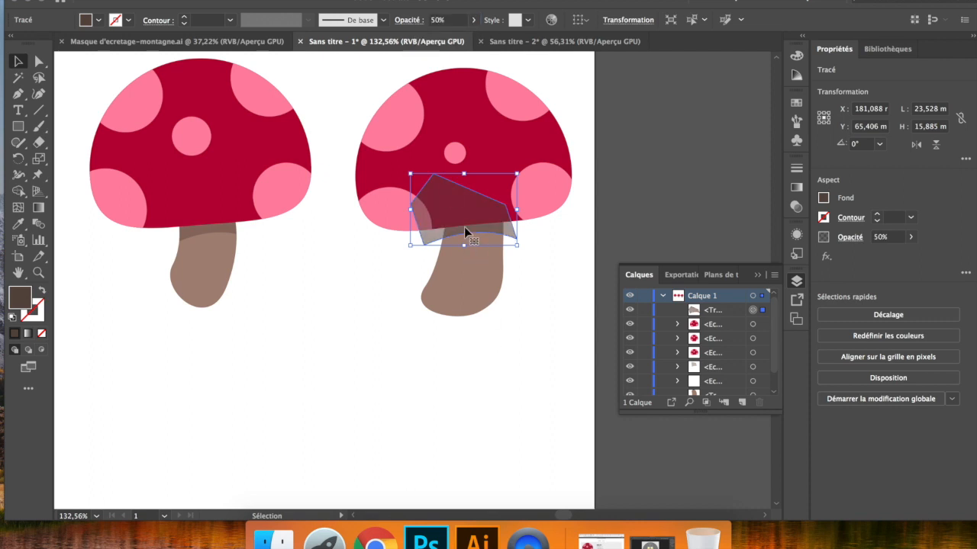
- Duplicate the stem into the empty area at about X 152, Y 102 mm and move the shadow shape over the copy's top
left_click(474, 276)
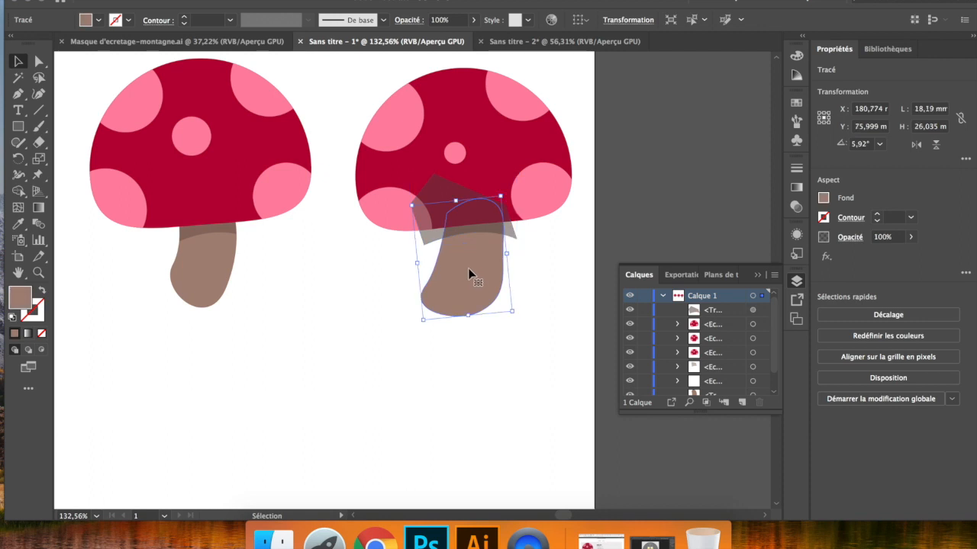
left_click_drag(468, 268, 339, 387)
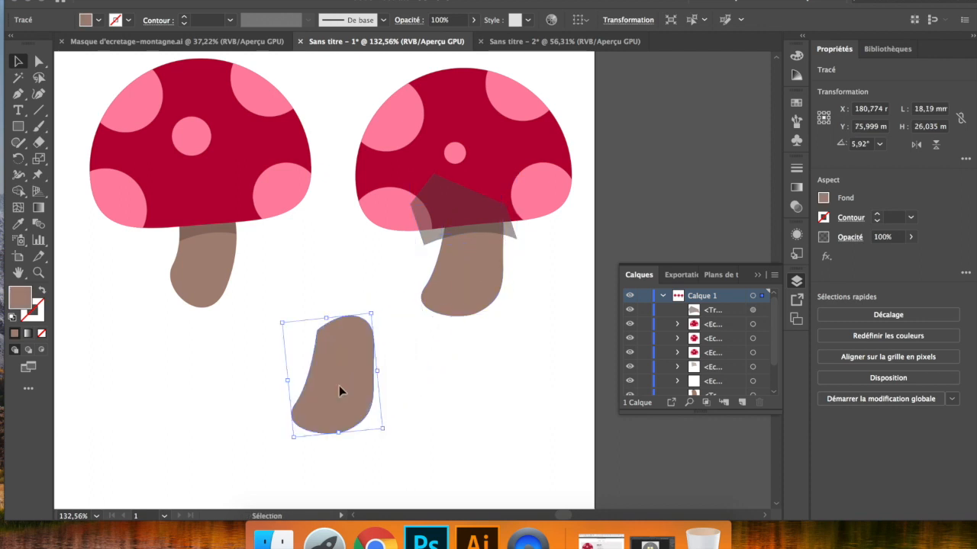
left_click_drag(440, 228, 323, 347)
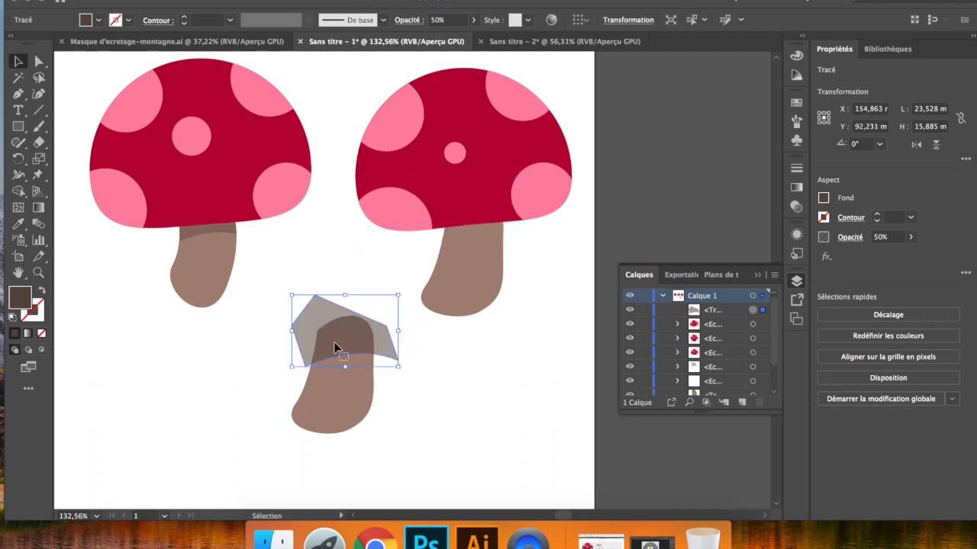
- Bring the stem copy to the front, above the shadow shape
left_click(335, 385)
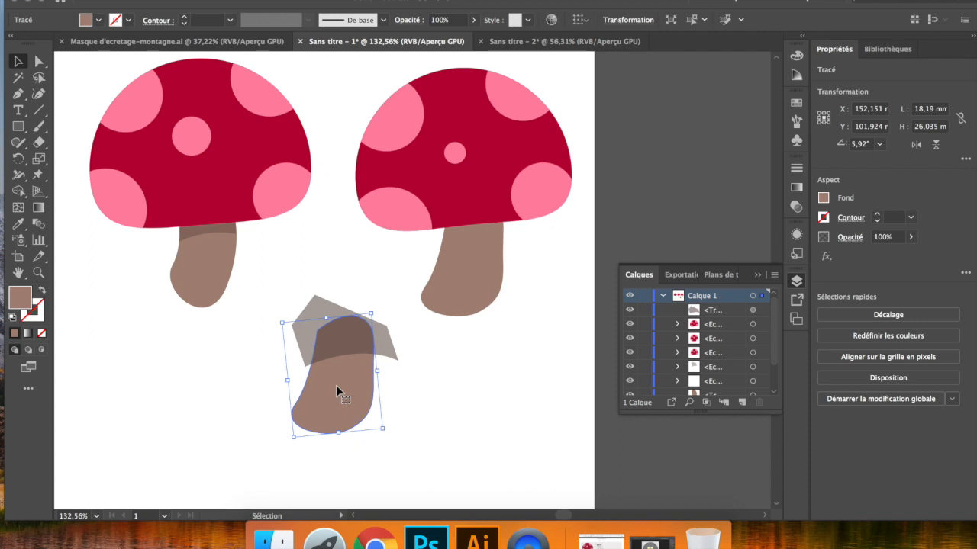
right_click(336, 386)
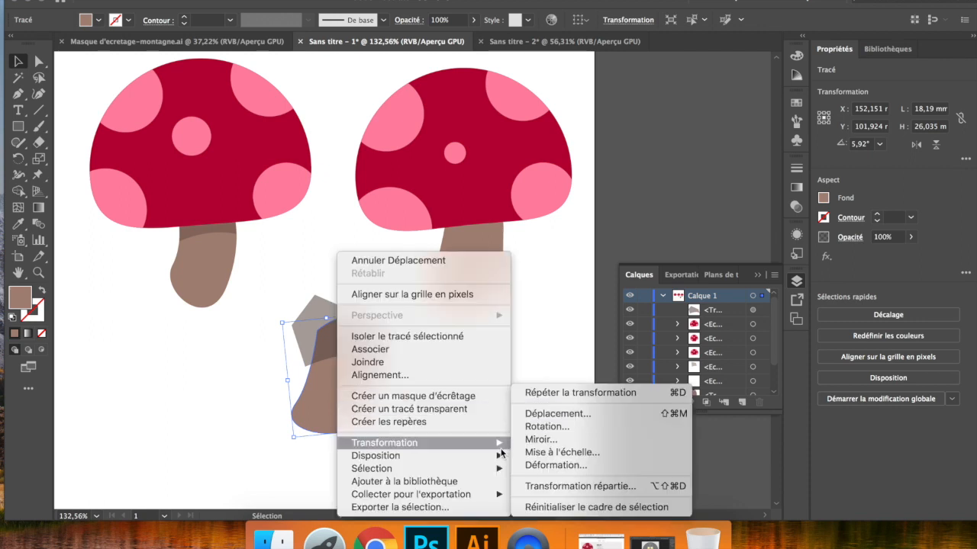
mouse_move(497, 455)
left_click(538, 448)
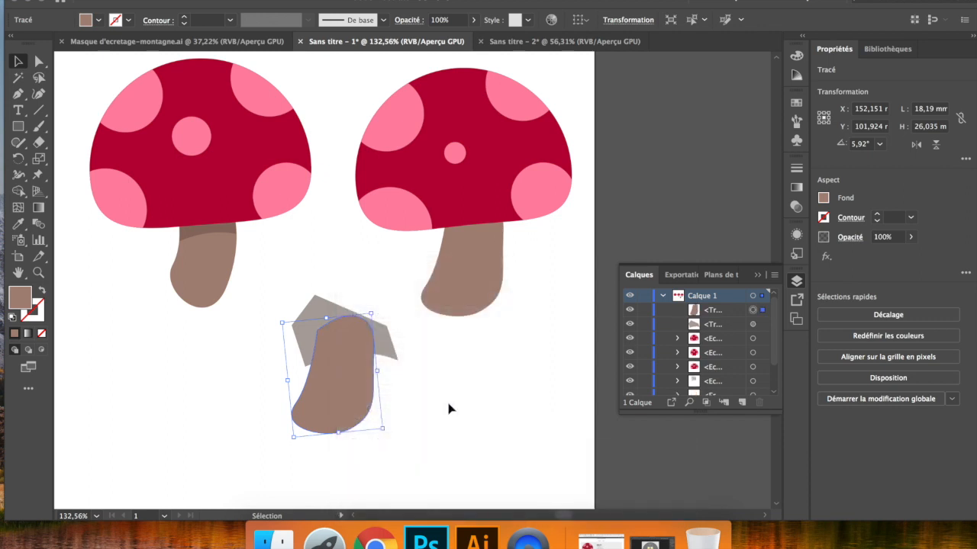
left_click(449, 410)
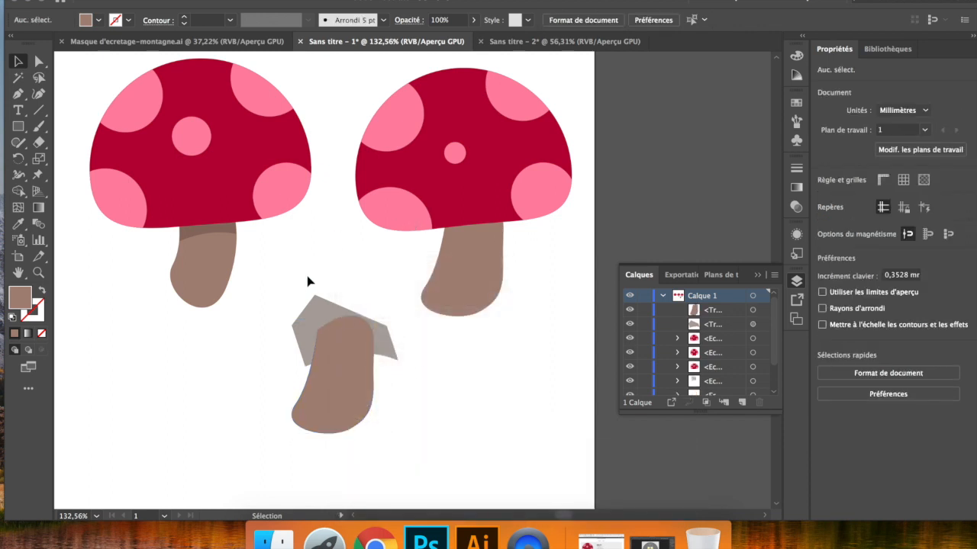
- Create a clipping mask from the stem copy and the shadow shape, and align the clipped shadow with the new mushroom's stem
left_click_drag(365, 372, 367, 374)
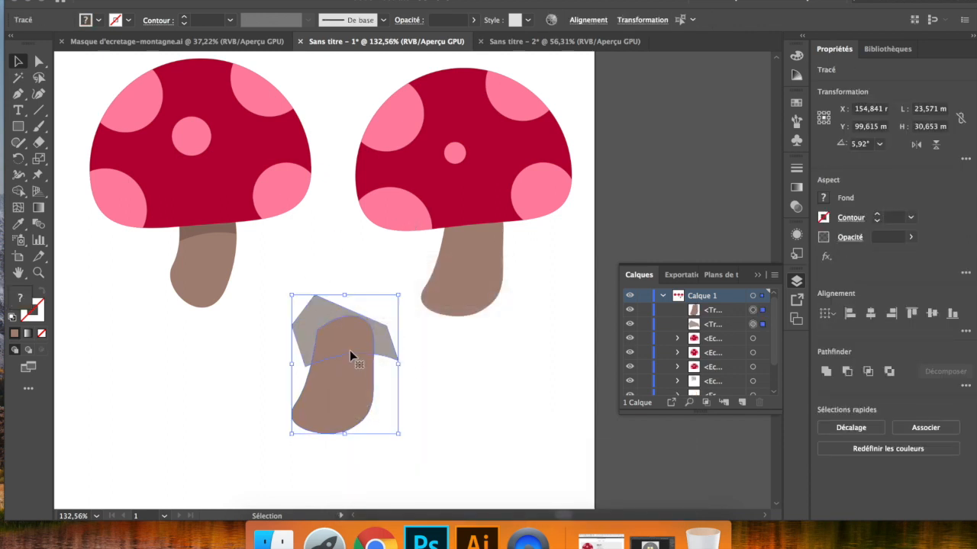
right_click(349, 350)
left_click(406, 397)
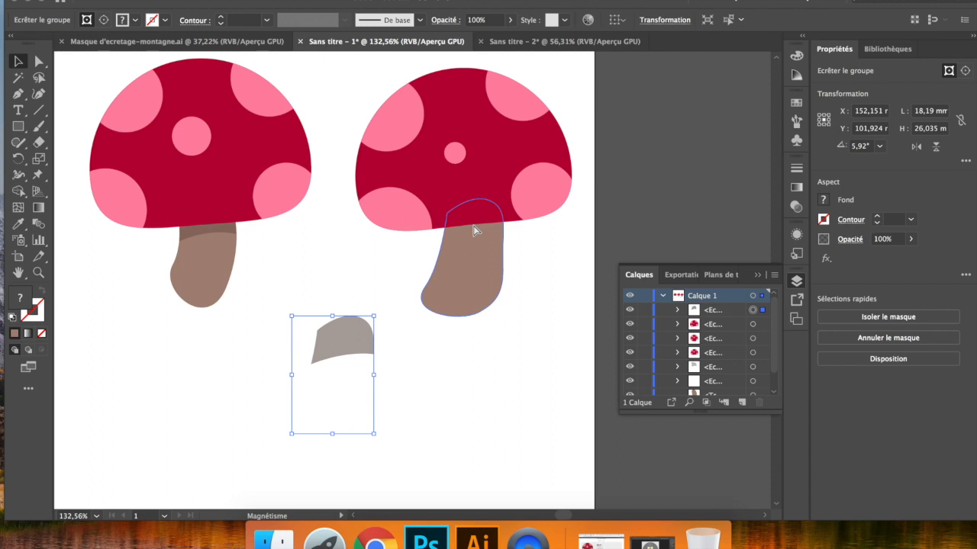
left_click_drag(473, 230, 473, 231)
left_click(526, 250)
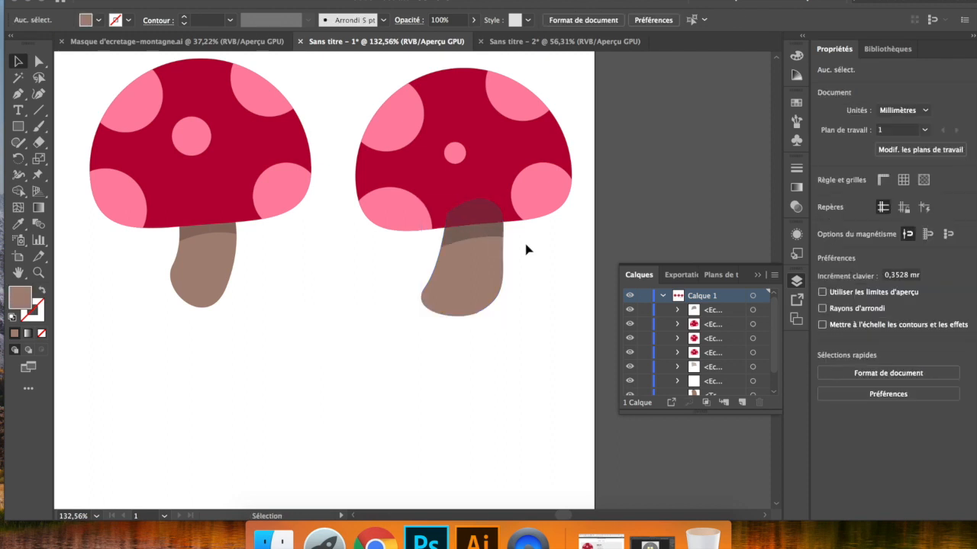
- Bring the new mushroom's clipped cap to the front, above the stem shadow
left_click(496, 175)
right_click(498, 174)
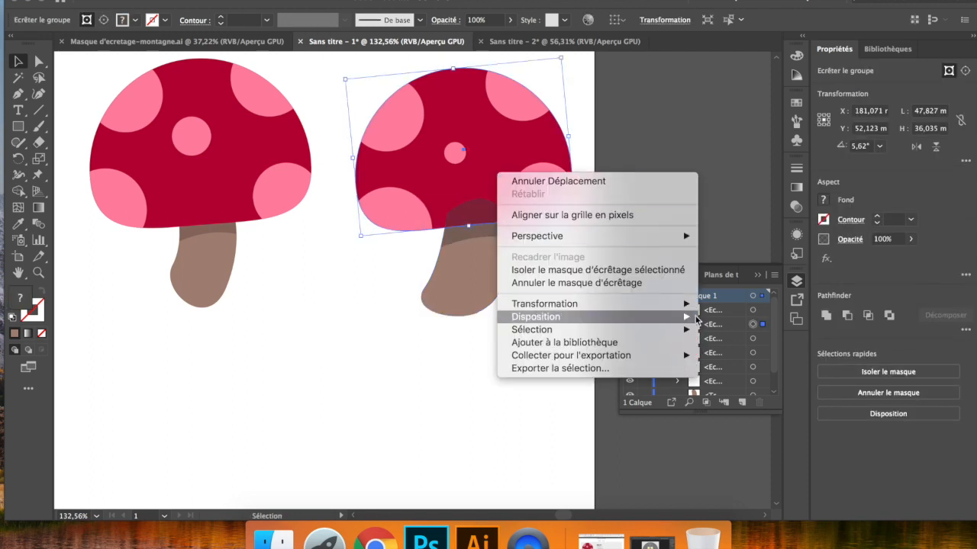
mouse_move(691, 326)
left_click(720, 317)
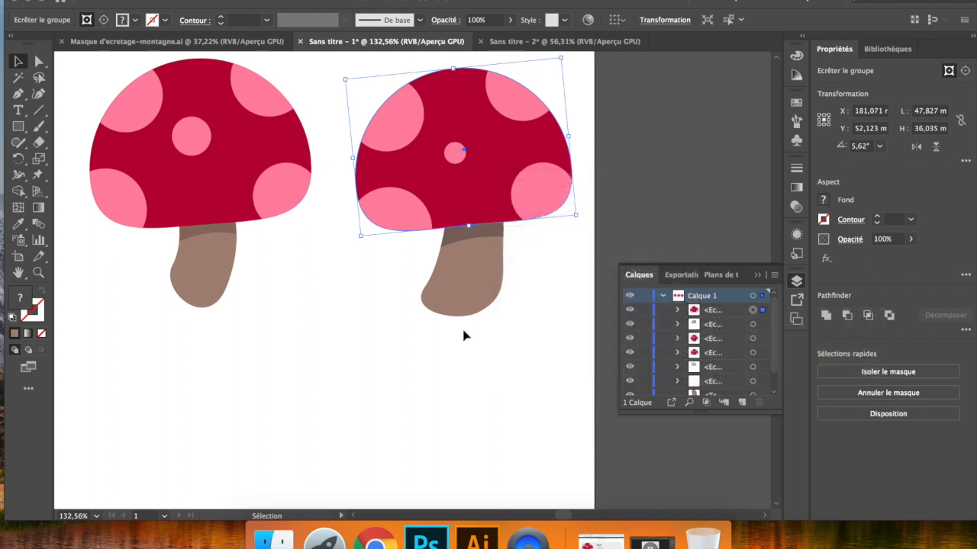
left_click(464, 335)
- Move the whole new mushroom below the others to about X 104, Y 138 mm and group its cap, shadow and stem
scroll(465, 335, "down", 5)
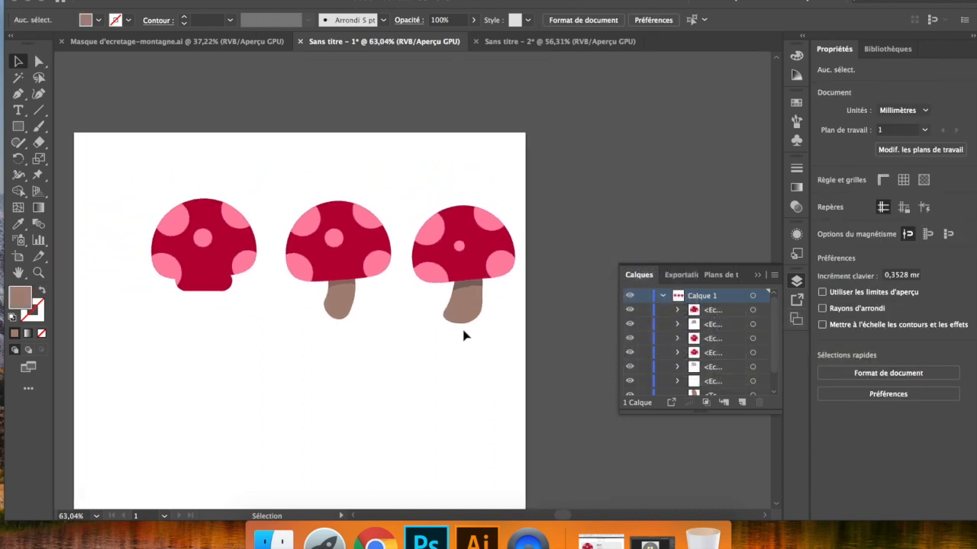
scroll(485, 287, "up", 1)
left_click(491, 290)
left_click_drag(490, 290, 333, 432)
scroll(323, 276, "down", 2)
left_click_drag(324, 274, 293, 312)
key("super+g")
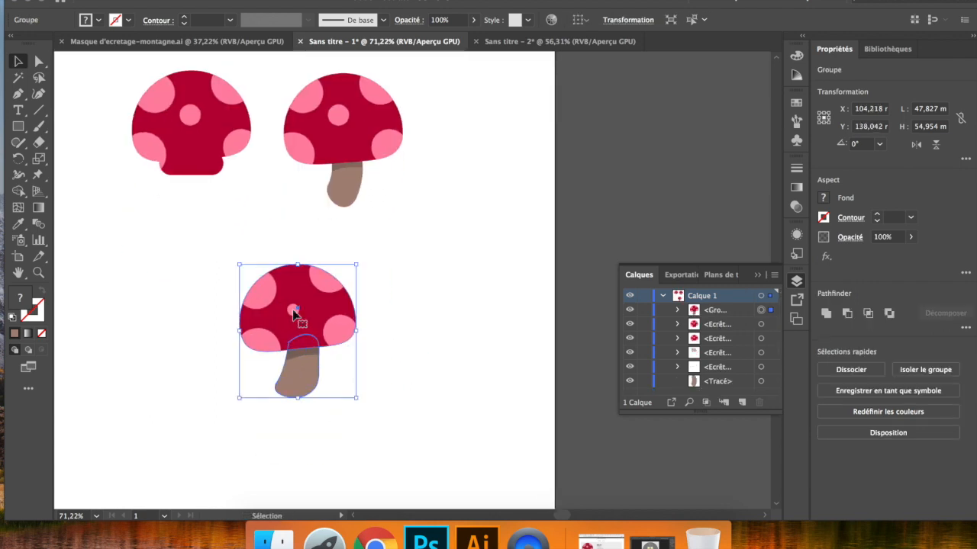
- Duplicate the grouped mushroom, scale the copy down to about 13 × 15 mm, and place it beside the large mushroom's stem base
left_click_drag(265, 339, 421, 342)
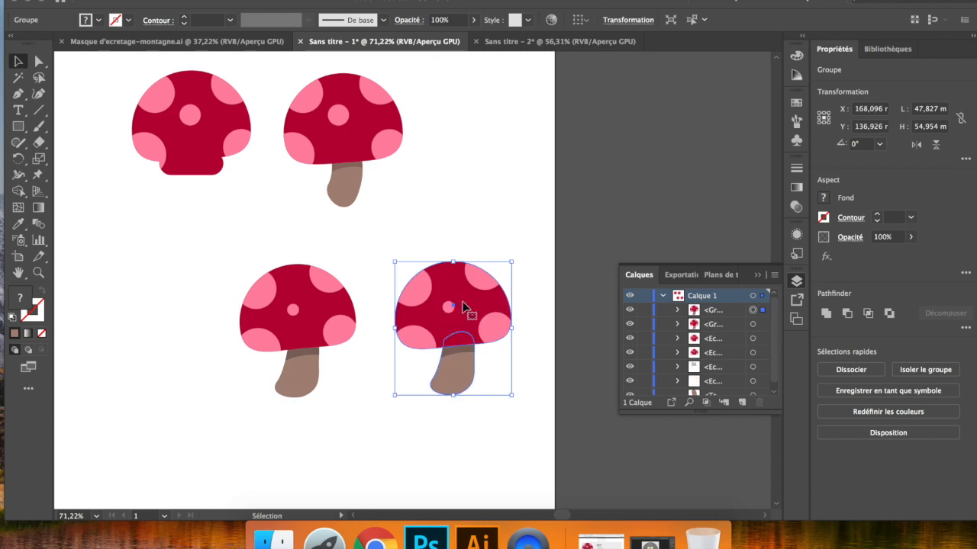
left_click_drag(499, 273, 316, 373)
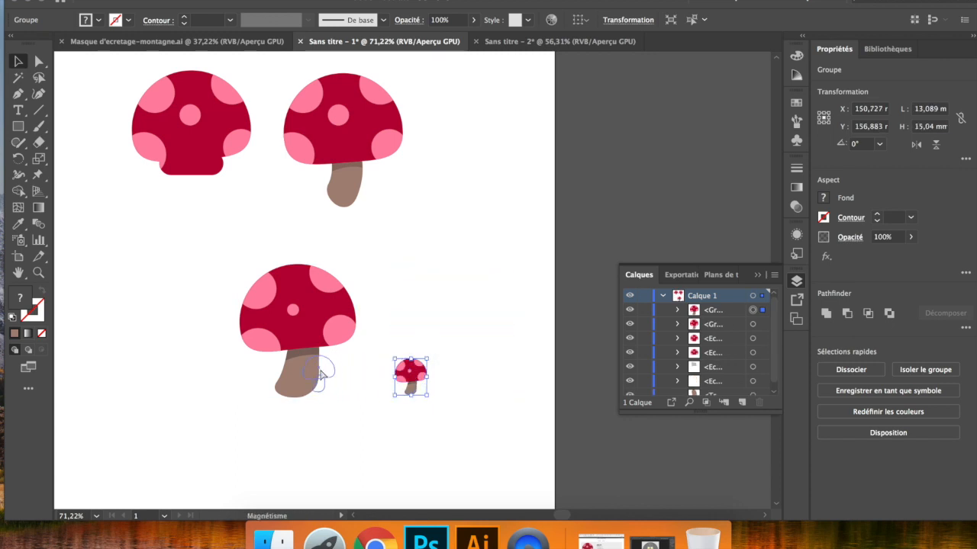
left_click(353, 411)
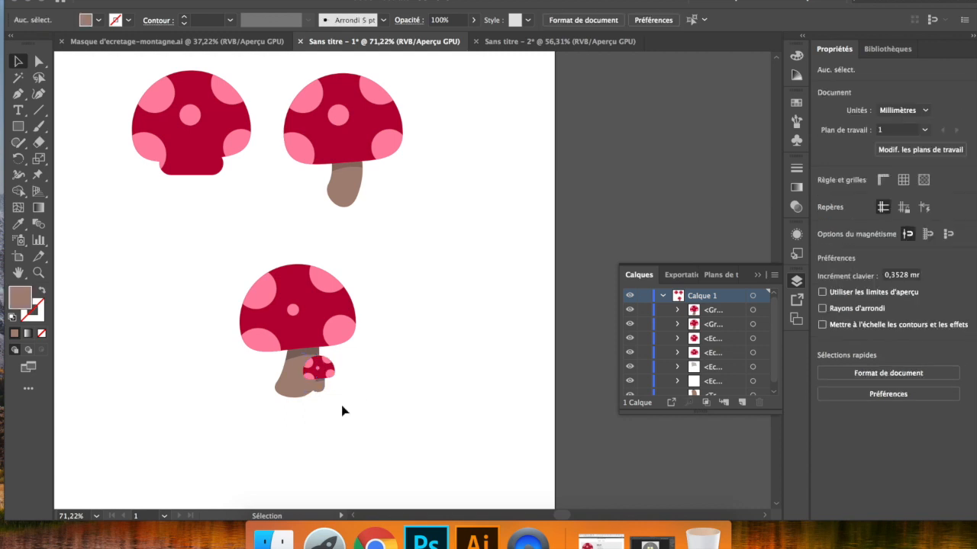
- Isolate the small mushroom's group and fill its stem with a darker brown
scroll(320, 388, "up", 4)
left_click(319, 392)
double_click(324, 394)
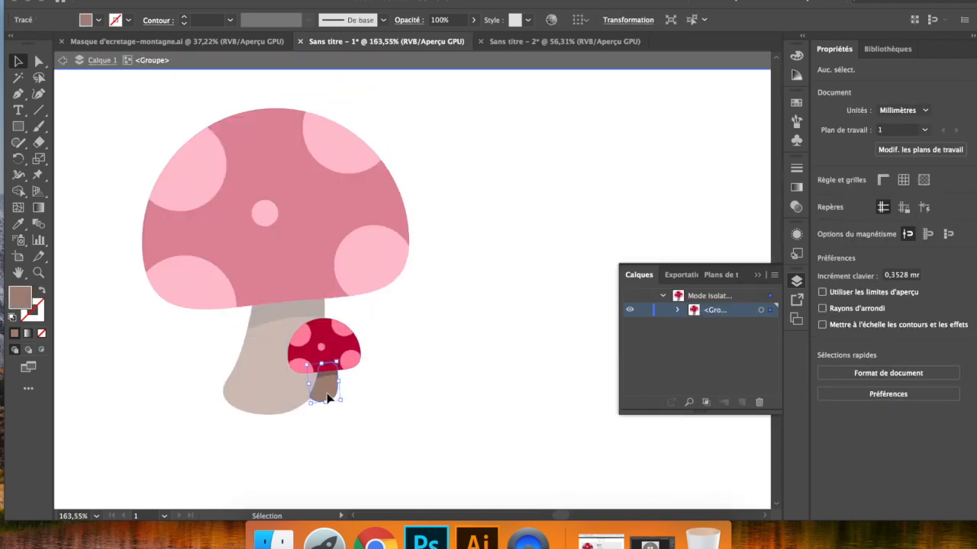
double_click(19, 300)
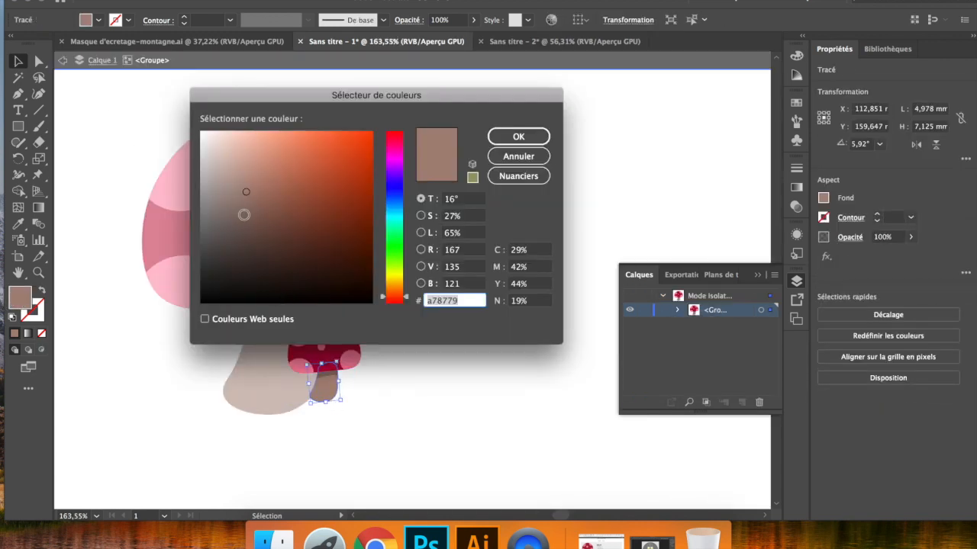
left_click(243, 216)
left_click(518, 137)
left_click(467, 320)
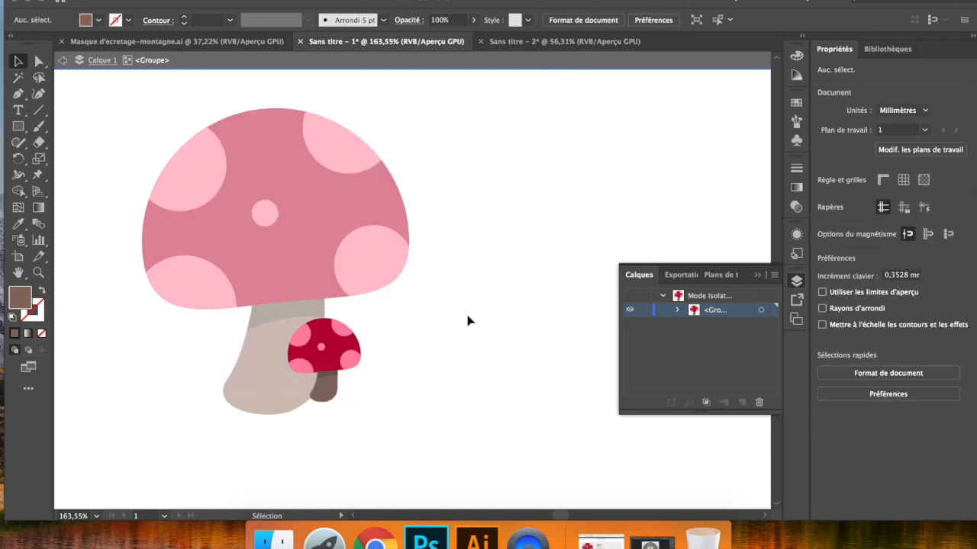
- Exit the group's isolation and shift the small mushroom slightly down and left, closer to the large stem's base
double_click(454, 323)
left_click(323, 396)
mouse_move(323, 396)
left_mouse_down()
mouse_move(288, 403)
mouse_move(307, 405)
left_mouse_up()
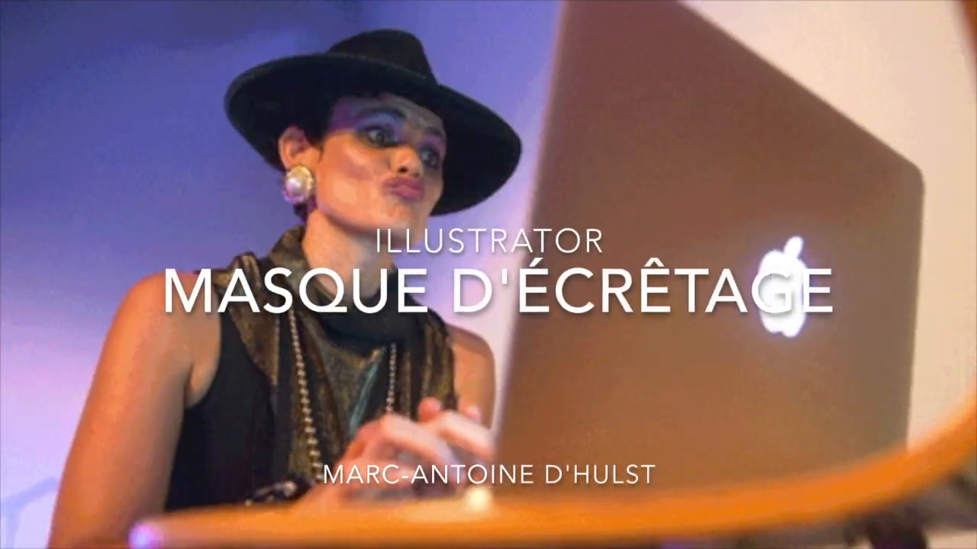